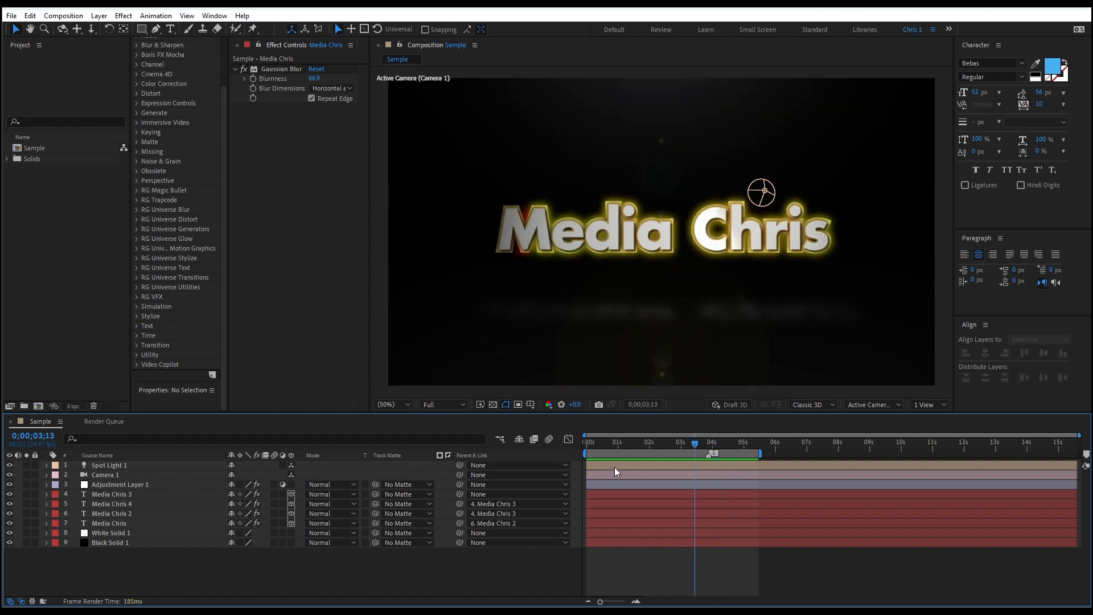
Create a new composition named TEXT, keeping the HD 1920x1080 29.97 fps preset
{"action": "key", "text": "space"}
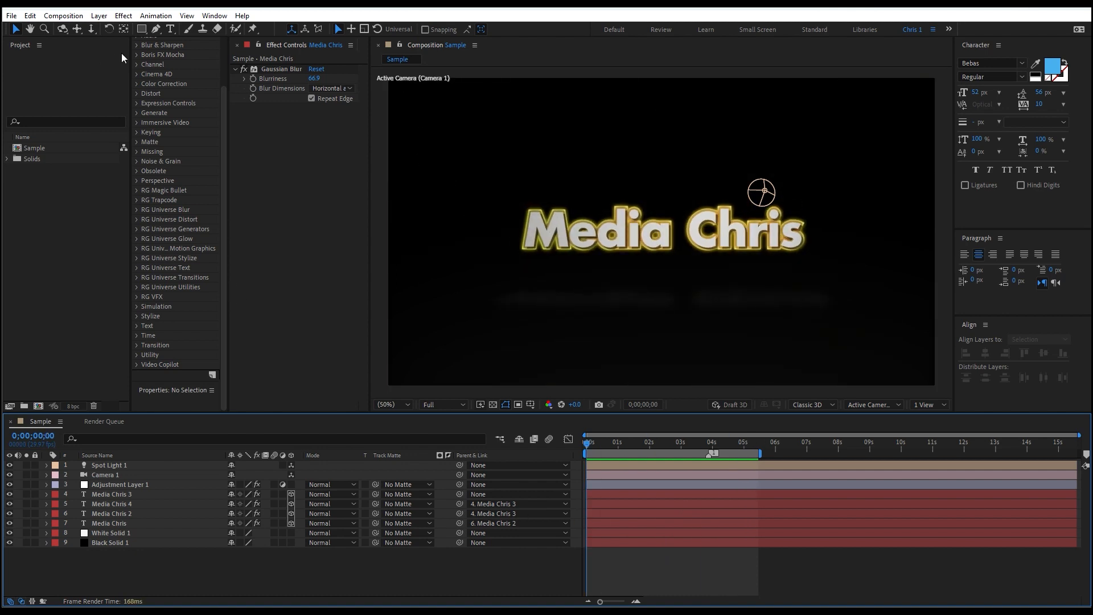
{"action": "left_click", "coordinate": [64, 16]}
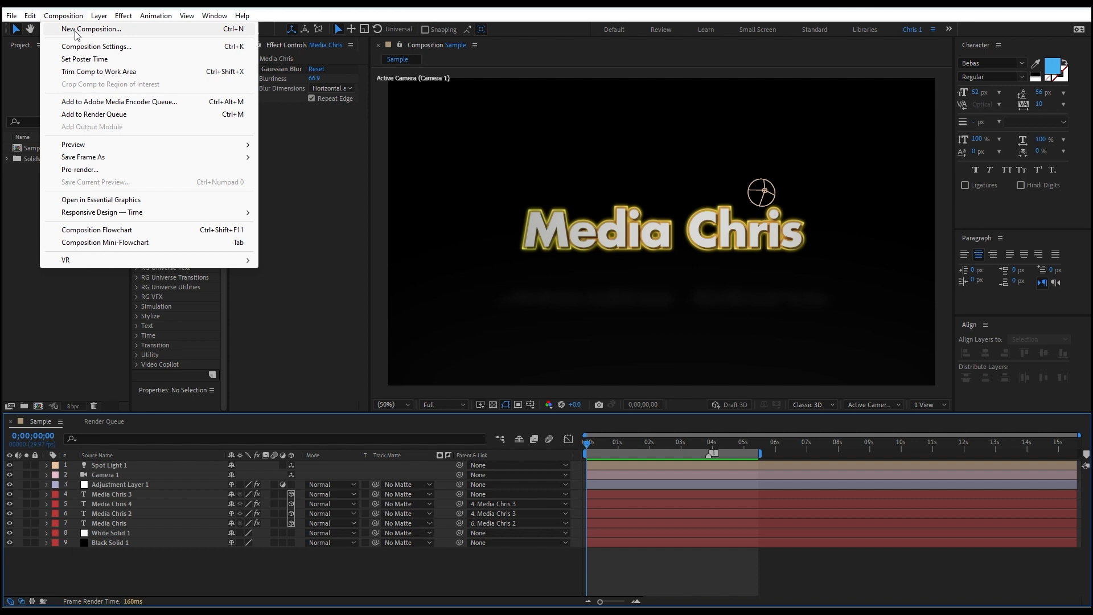
{"action": "left_click", "coordinate": [76, 32]}
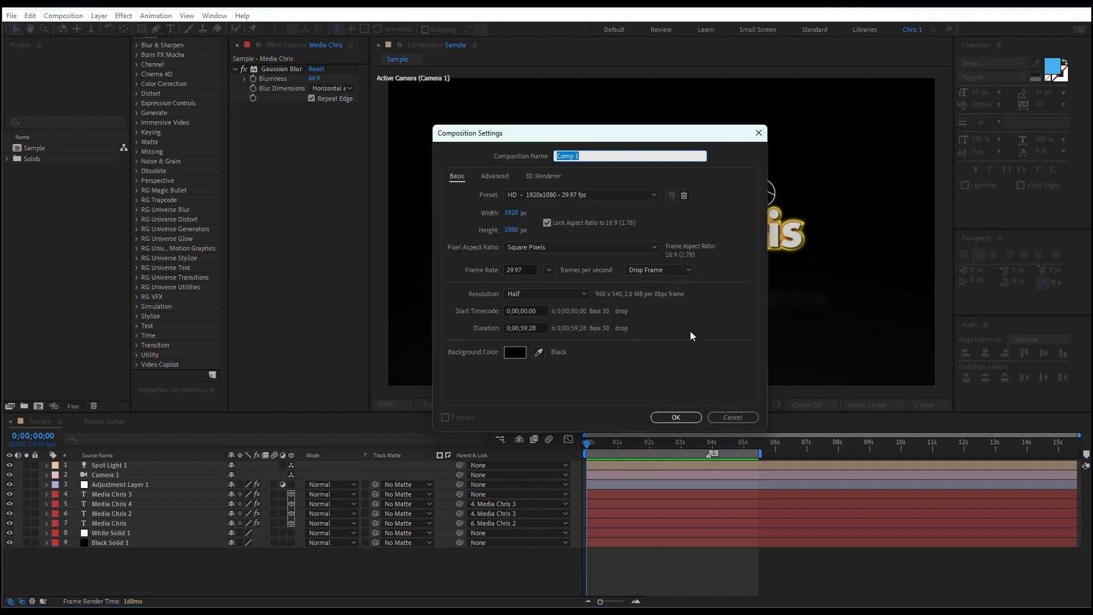
{"action": "type", "text": "TEXT"}
{"action": "left_click", "coordinate": [676, 417]}
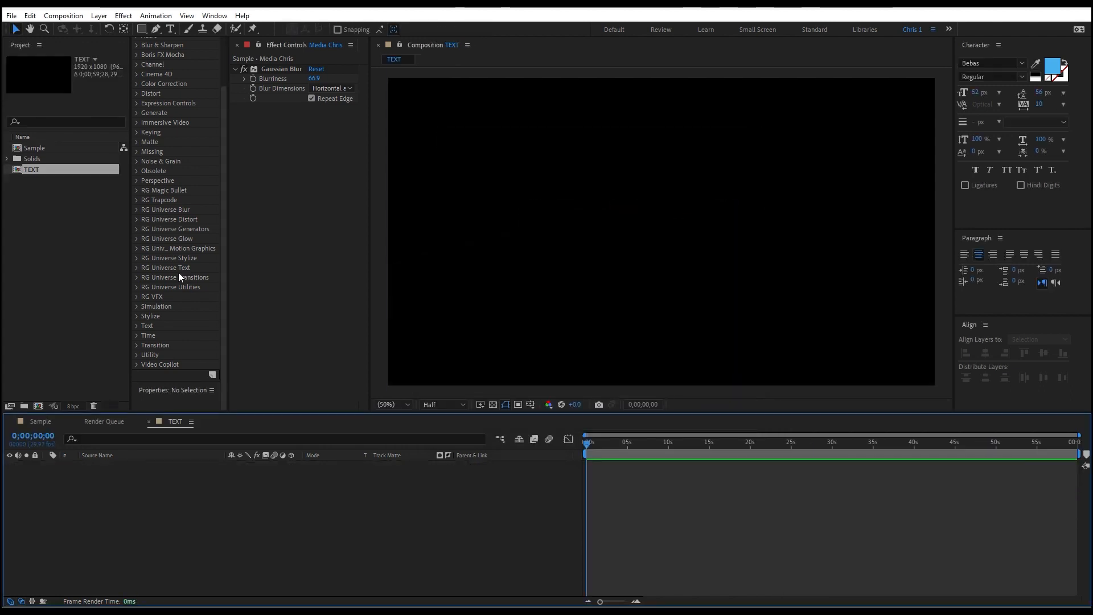
Add a black solid layer at the full 1920 x 1080 composition size as the background
{"action": "left_click", "coordinate": [99, 15]}
{"action": "mouse_move", "coordinate": [116, 29]}
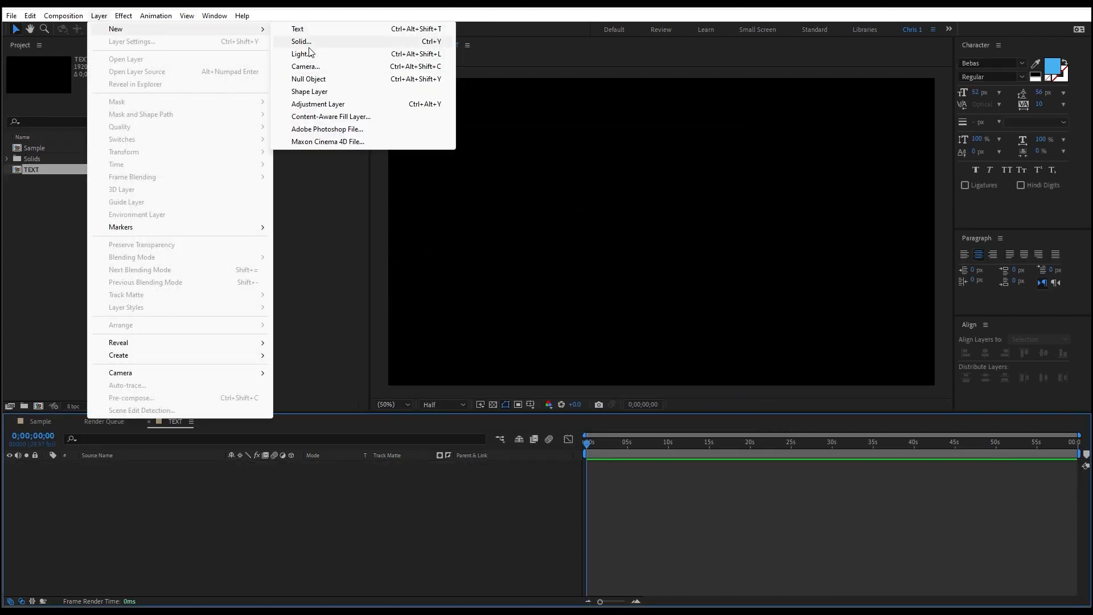
{"action": "left_click", "coordinate": [301, 42]}
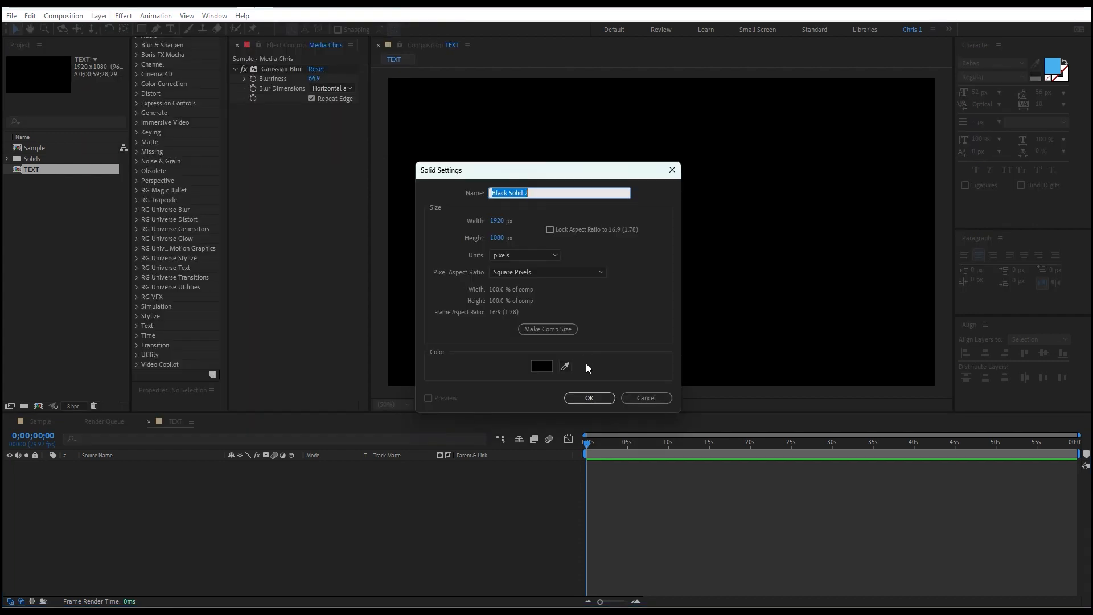
{"action": "left_click", "coordinate": [596, 399]}
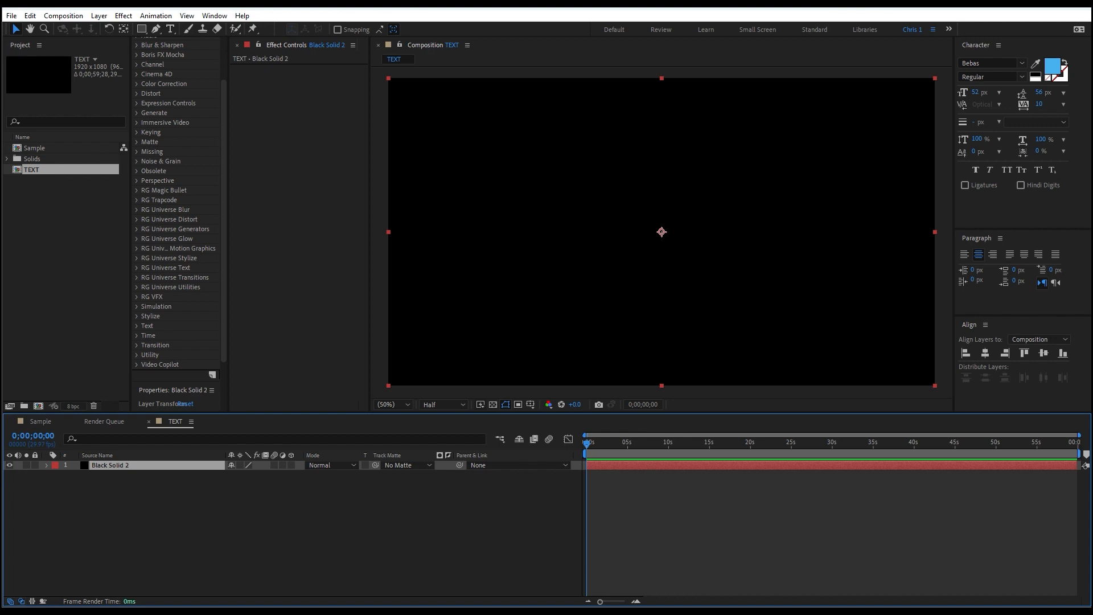
Add a second full-size solid layer in light gray above the black solid
{"action": "left_click", "coordinate": [100, 16]}
{"action": "mouse_move", "coordinate": [120, 28]}
{"action": "left_click", "coordinate": [302, 41]}
{"action": "left_click", "coordinate": [541, 366]}
{"action": "mouse_move", "coordinate": [374, 213]}
{"action": "left_mouse_down"}
{"action": "mouse_move", "coordinate": [353, 271]}
{"action": "mouse_move", "coordinate": [356, 261]}
{"action": "left_mouse_up"}
{"action": "left_click", "coordinate": [662, 223]}
{"action": "left_click", "coordinate": [589, 397]}
Draw a wide elliptical mask on the light gray solid, covering the lower frame and extending beyond its side and bottom edges
{"action": "left_click", "coordinate": [142, 29]}
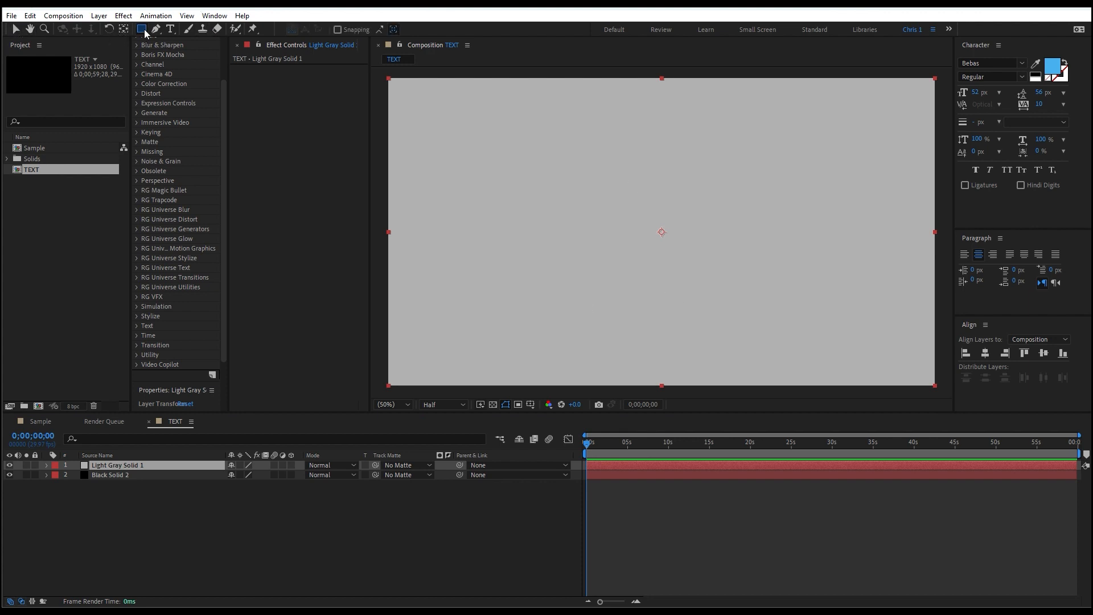
{"action": "key", "text": "comma"}
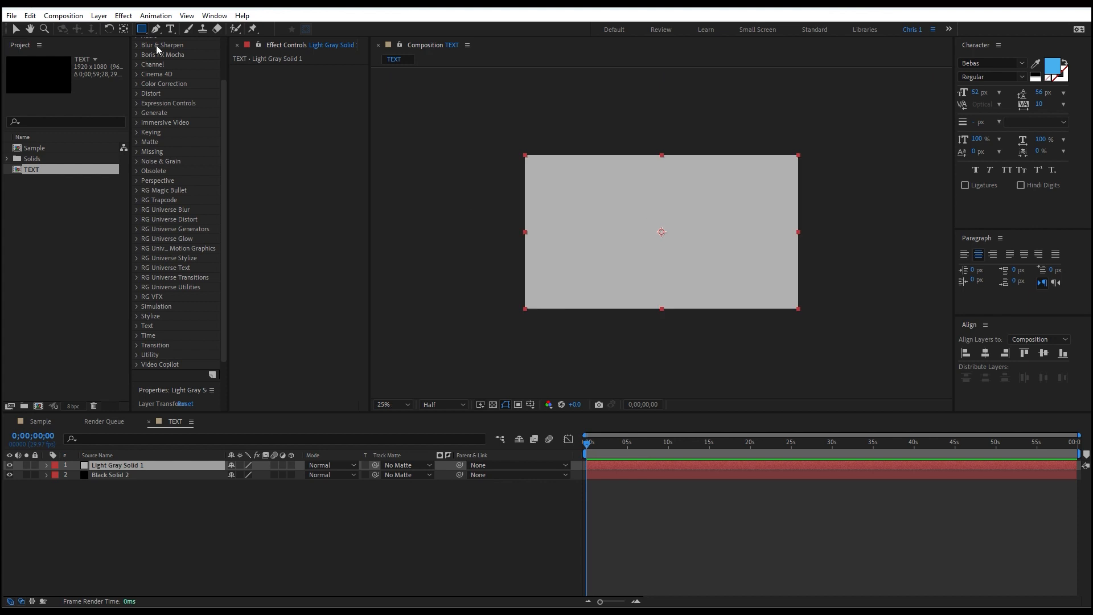
{"action": "left_click", "coordinate": [142, 30]}
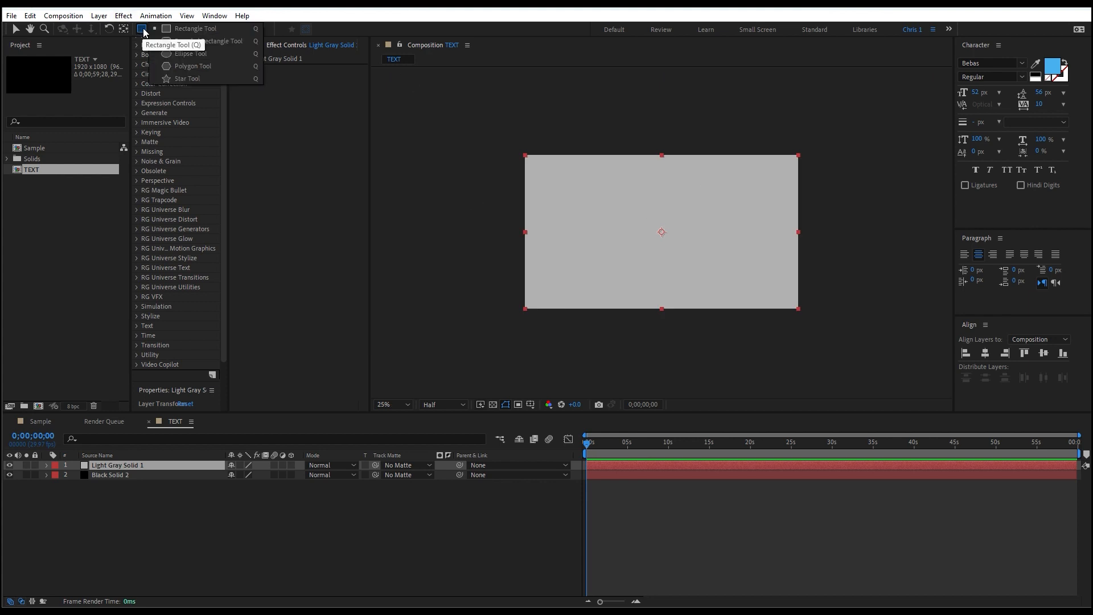
{"action": "left_click", "coordinate": [194, 55]}
{"action": "mouse_move", "coordinate": [478, 362]}
{"action": "left_mouse_down"}
{"action": "mouse_move", "coordinate": [840, 230]}
{"action": "mouse_move", "coordinate": [857, 247]}
{"action": "left_mouse_up"}
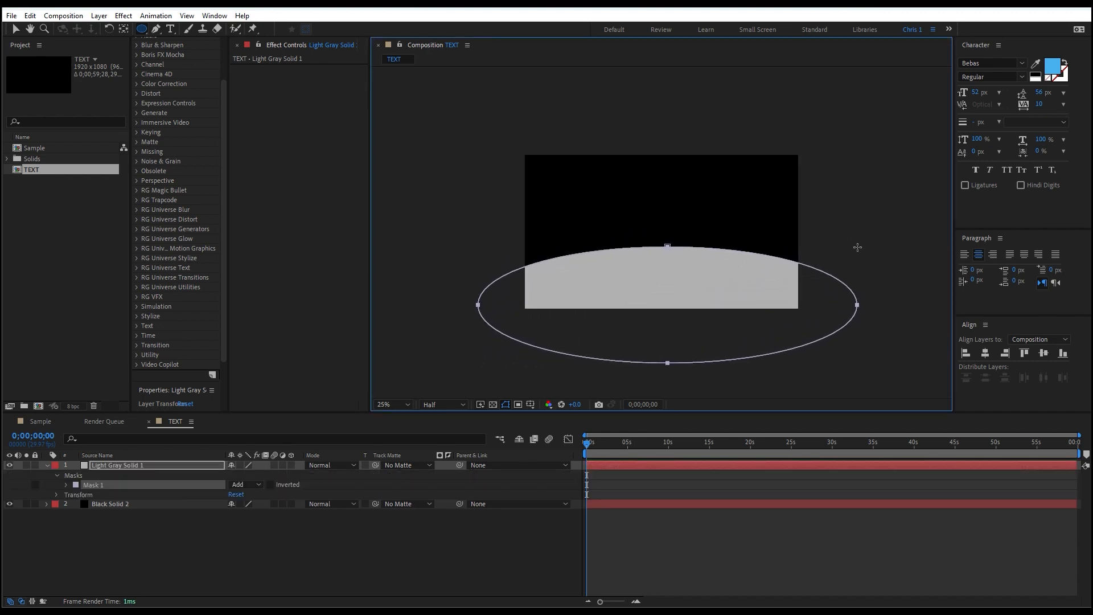
{"action": "key", "text": "v"}
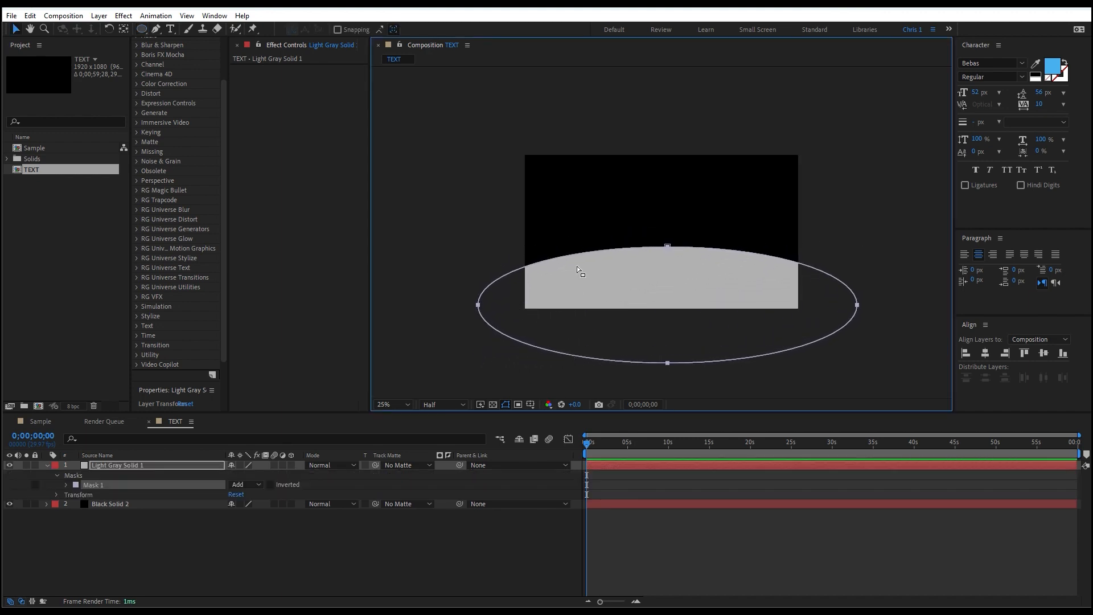
Soften the ellipse mask with a feather of 309 pixels and set its expansion to -33 pixels
{"action": "left_click", "coordinate": [138, 467]}
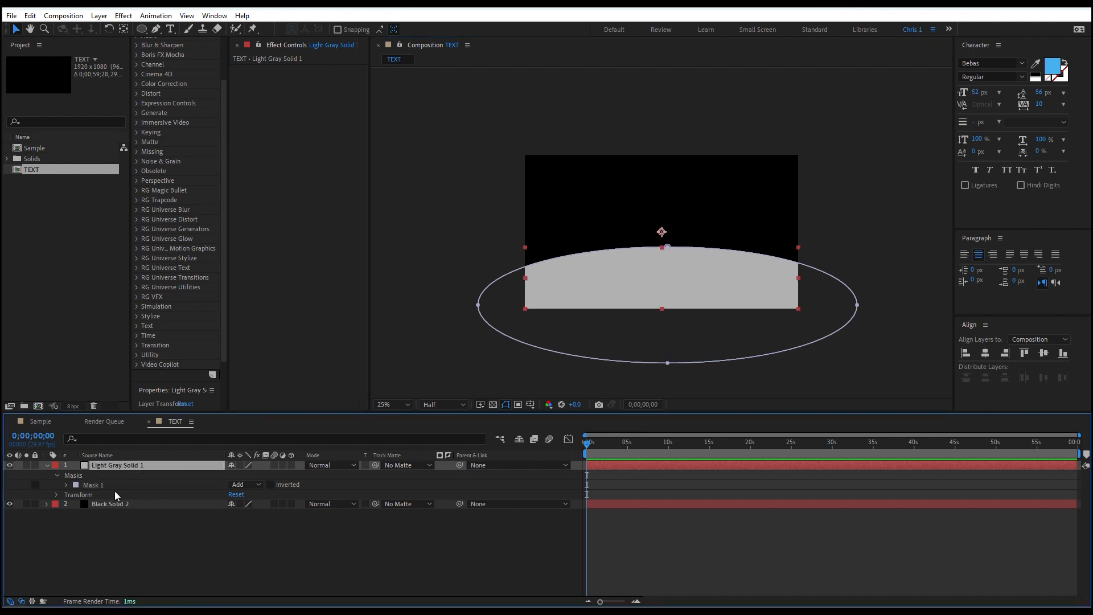
{"action": "left_click", "coordinate": [66, 485]}
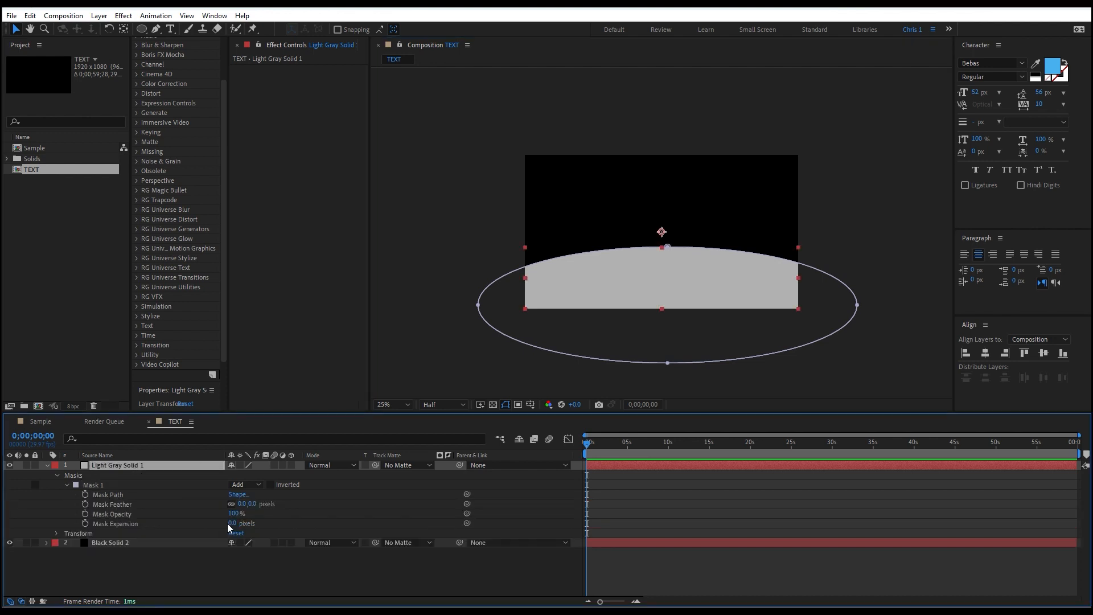
{"action": "left_click_drag", "start_coordinate": [242, 504], "coordinate": [397, 484]}
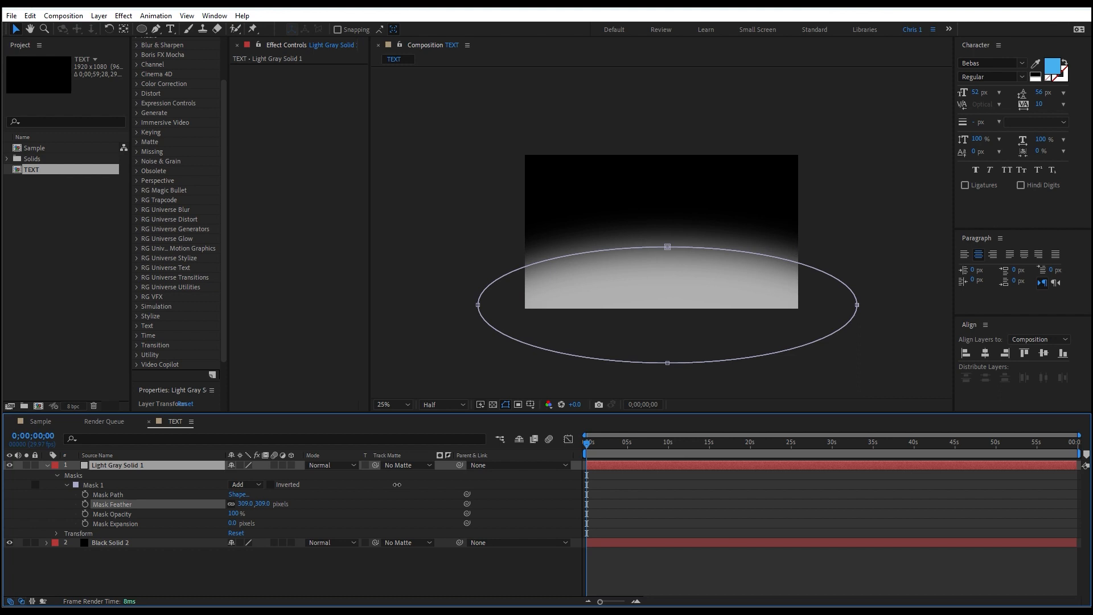
{"action": "left_click", "coordinate": [396, 484]}
{"action": "mouse_move", "coordinate": [233, 524]}
{"action": "left_mouse_down"}
{"action": "mouse_move", "coordinate": [216, 529]}
{"action": "mouse_move", "coordinate": [233, 534]}
{"action": "left_mouse_up"}
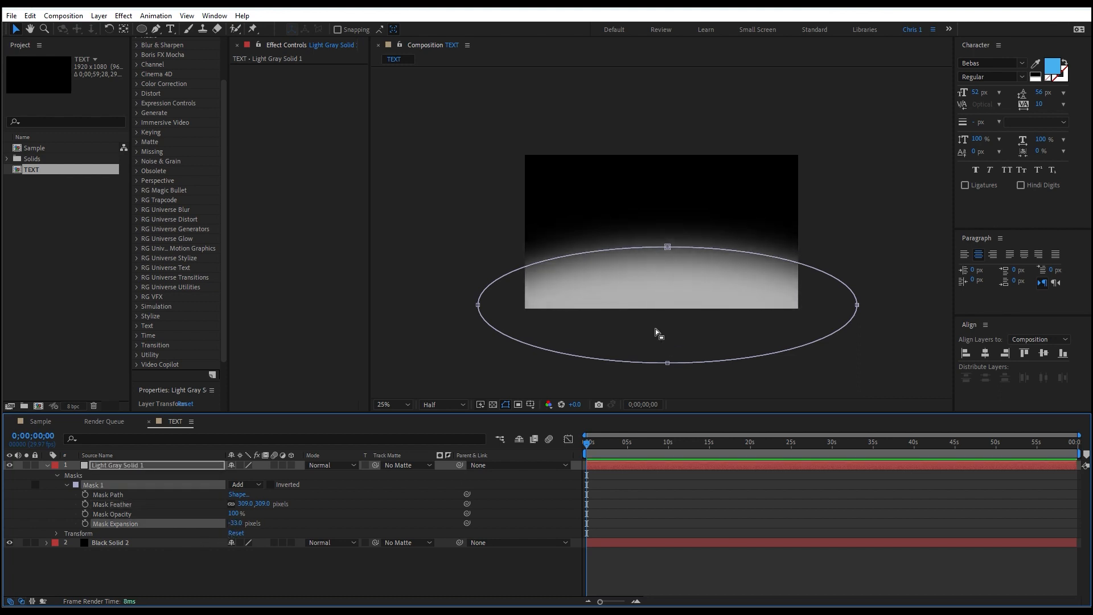
Lower the light gray solid's opacity to 10% and compare the frame with that layer hidden and shown
{"action": "left_click", "coordinate": [104, 569]}
{"action": "left_click", "coordinate": [123, 465]}
{"action": "key", "text": "t"}
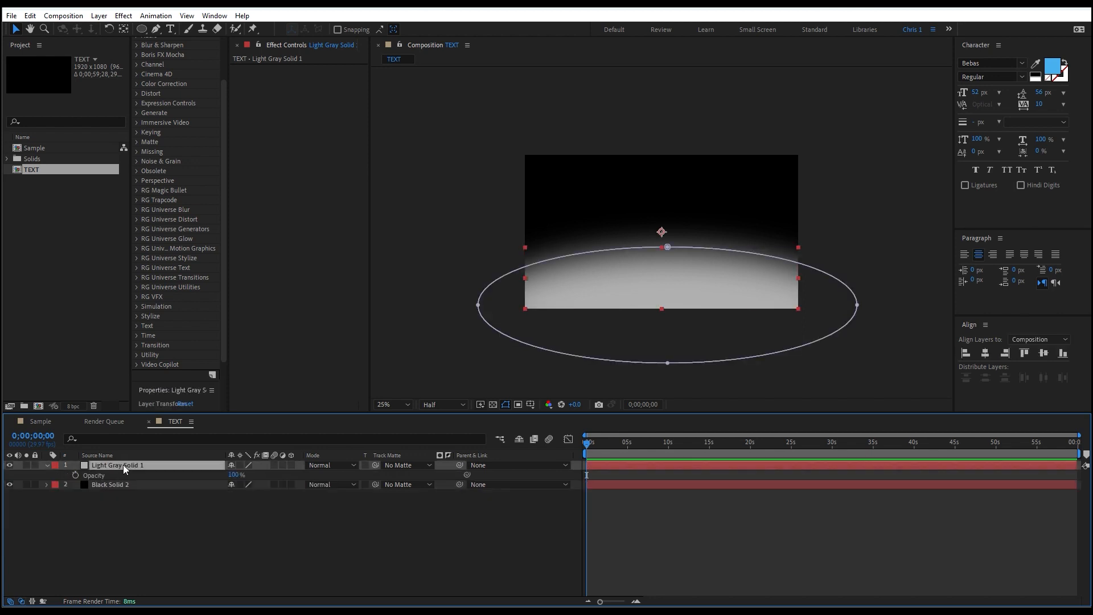
{"action": "left_click_drag", "start_coordinate": [236, 476], "coordinate": [187, 496]}
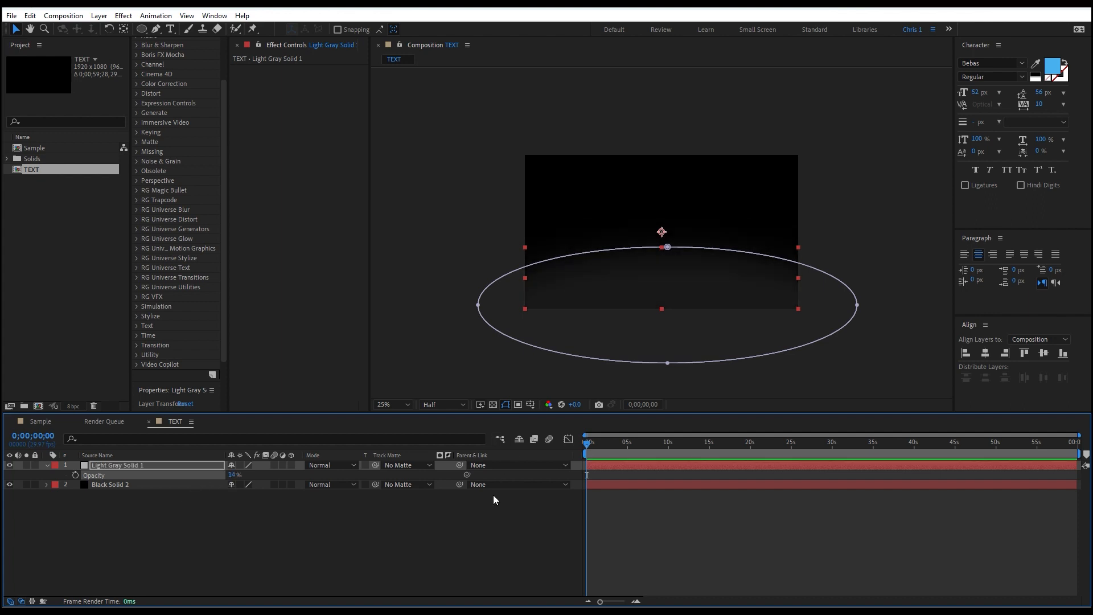
{"action": "left_click", "coordinate": [233, 475]}
{"action": "key", "text": "Return"}
{"action": "left_click", "coordinate": [513, 511]}
{"action": "key", "text": "period"}
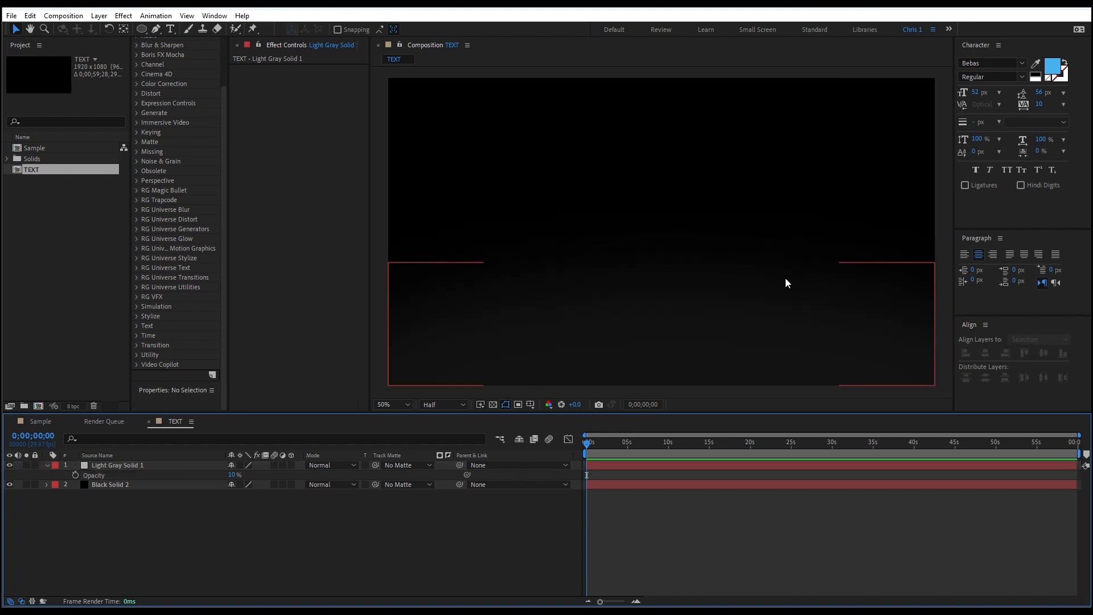
{"action": "left_click", "coordinate": [9, 465]}
{"action": "left_click", "coordinate": [9, 466]}
Add a text layer reading "COOL TEXT" near the middle of the composition
{"action": "key", "text": "ctrl+t"}
{"action": "key", "text": "comma"}
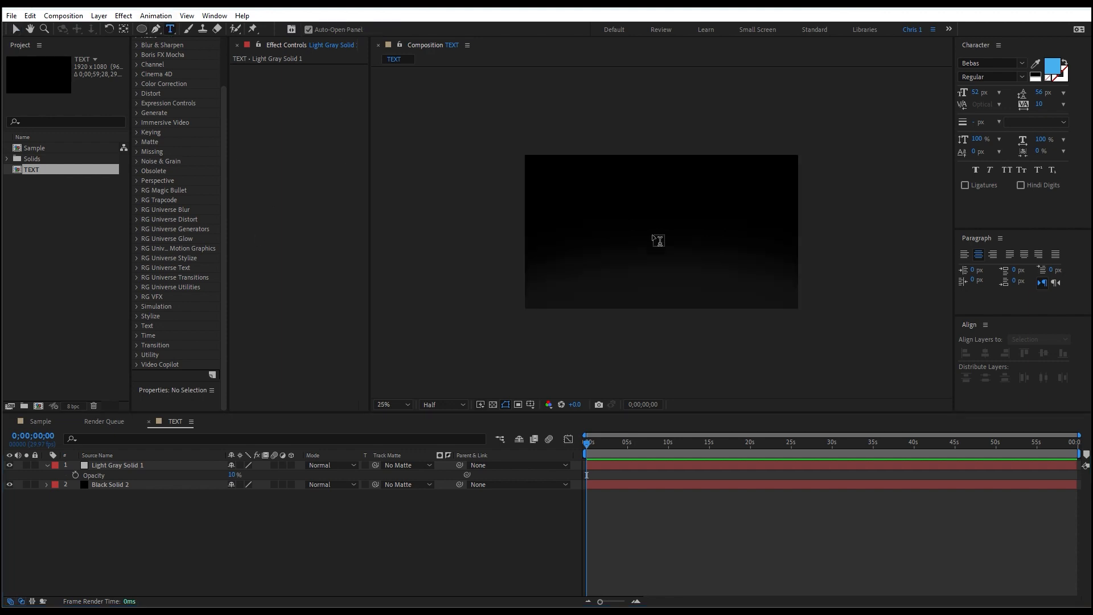
{"action": "key", "text": "period"}
{"action": "left_click", "coordinate": [651, 223]}
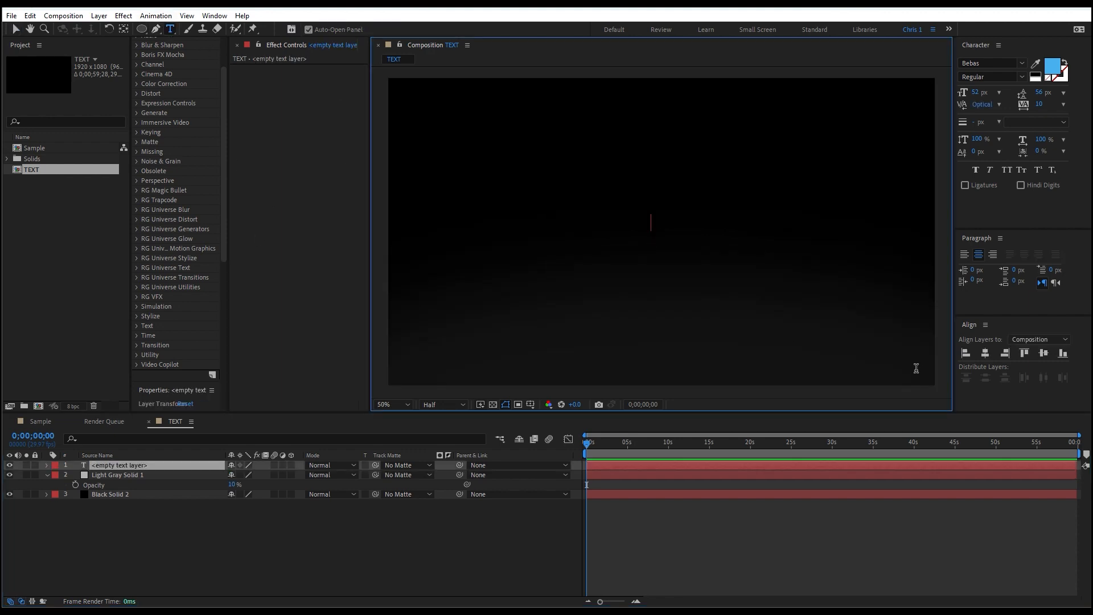
{"action": "type", "text": "COOL TEXT"}
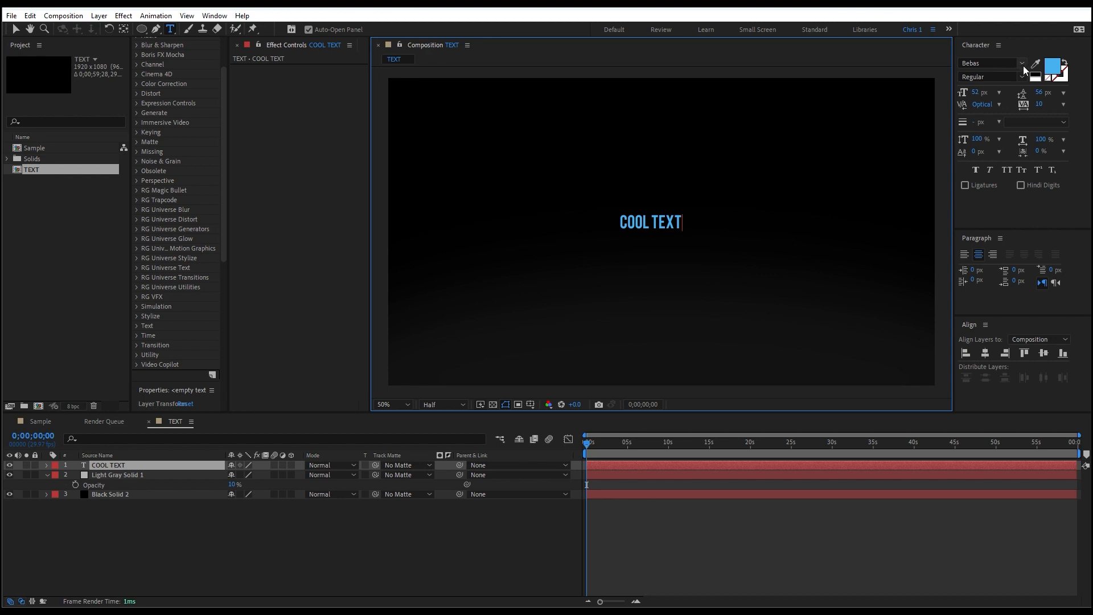
{"action": "left_click", "coordinate": [1023, 64]}
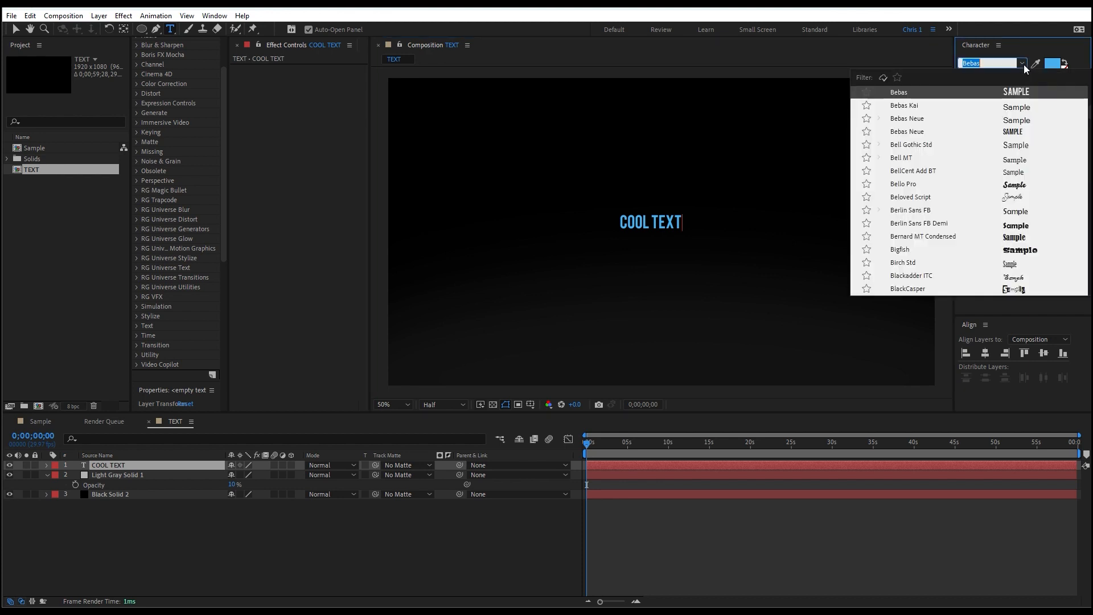
{"action": "left_click", "coordinate": [910, 132]}
{"action": "left_click", "coordinate": [674, 217]}
{"action": "key", "text": "ctrl+a"}
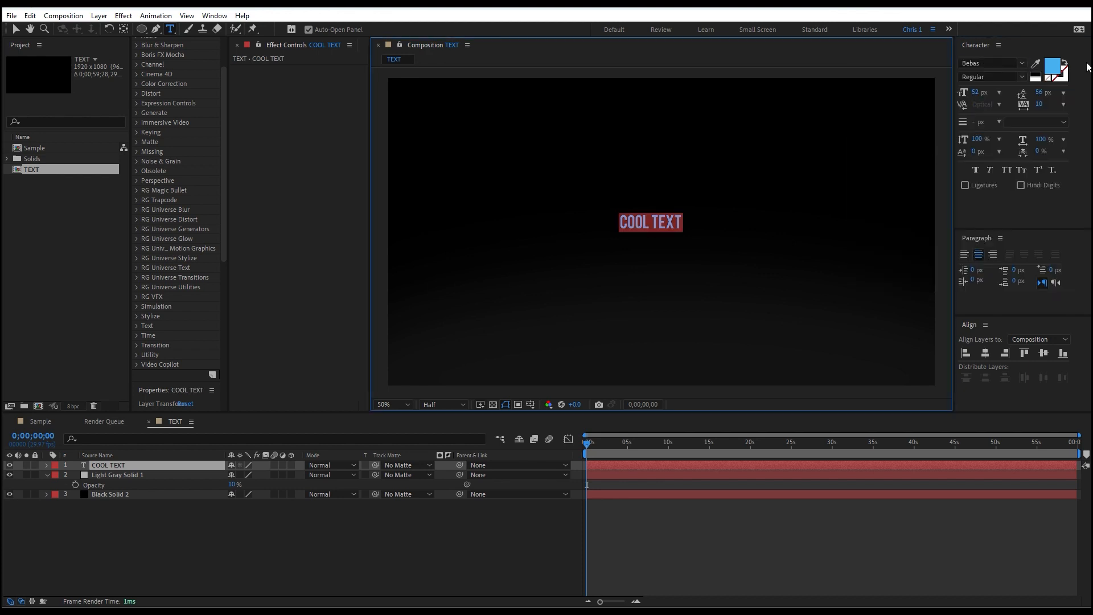
{"action": "left_click", "coordinate": [1023, 63]}
{"action": "left_click", "coordinate": [1009, 38]}
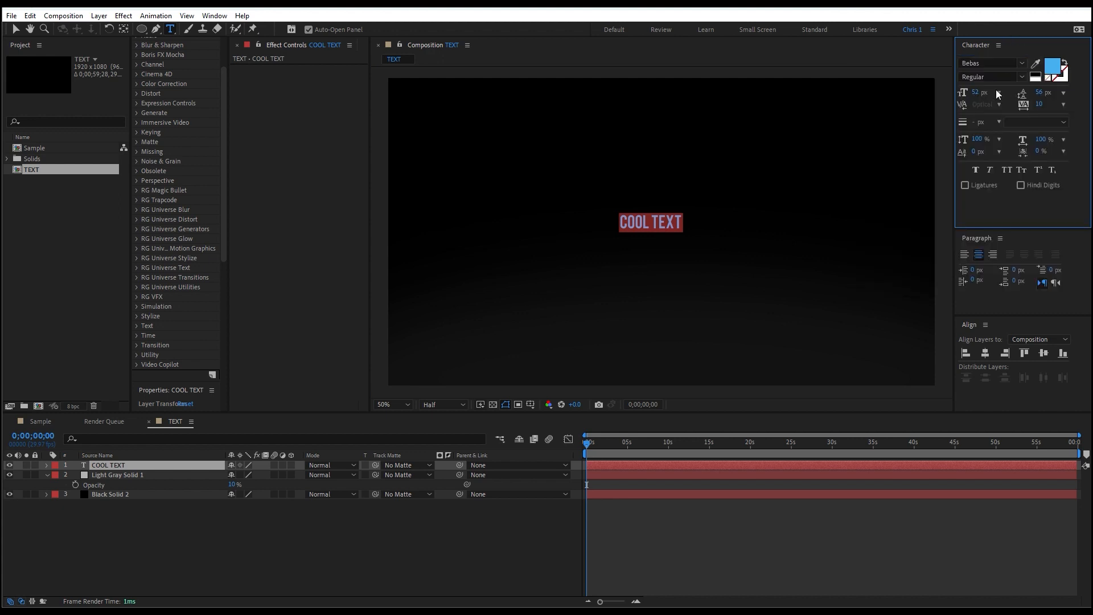
Enlarge the COOL TEXT layer's font size to 209 px
{"action": "left_click_drag", "start_coordinate": [974, 94], "coordinate": [1039, 81]}
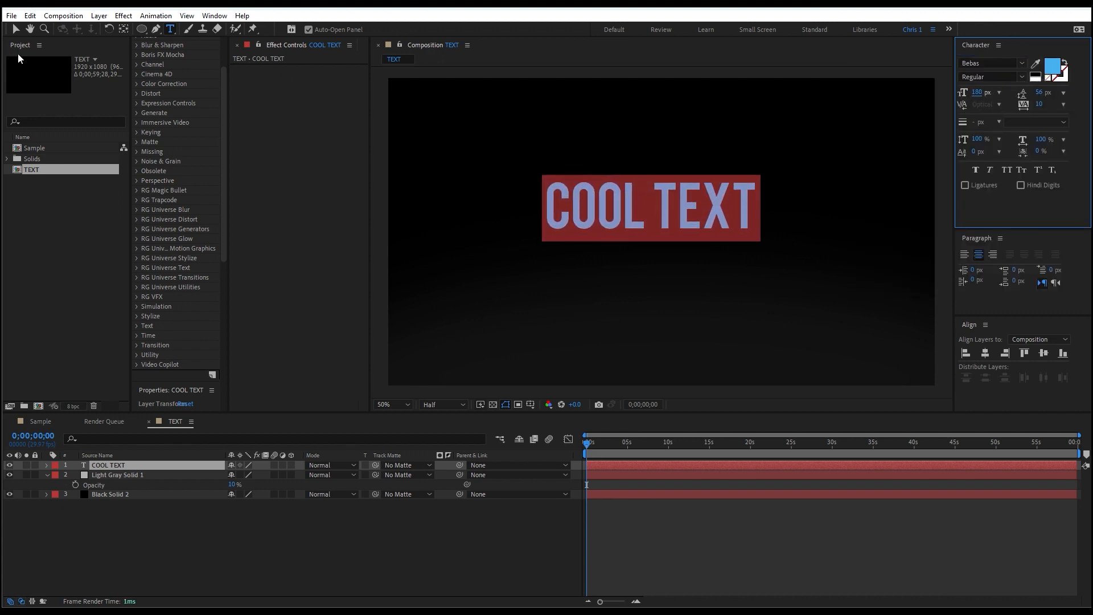
{"action": "left_click", "coordinate": [15, 32]}
{"action": "left_click", "coordinate": [632, 234]}
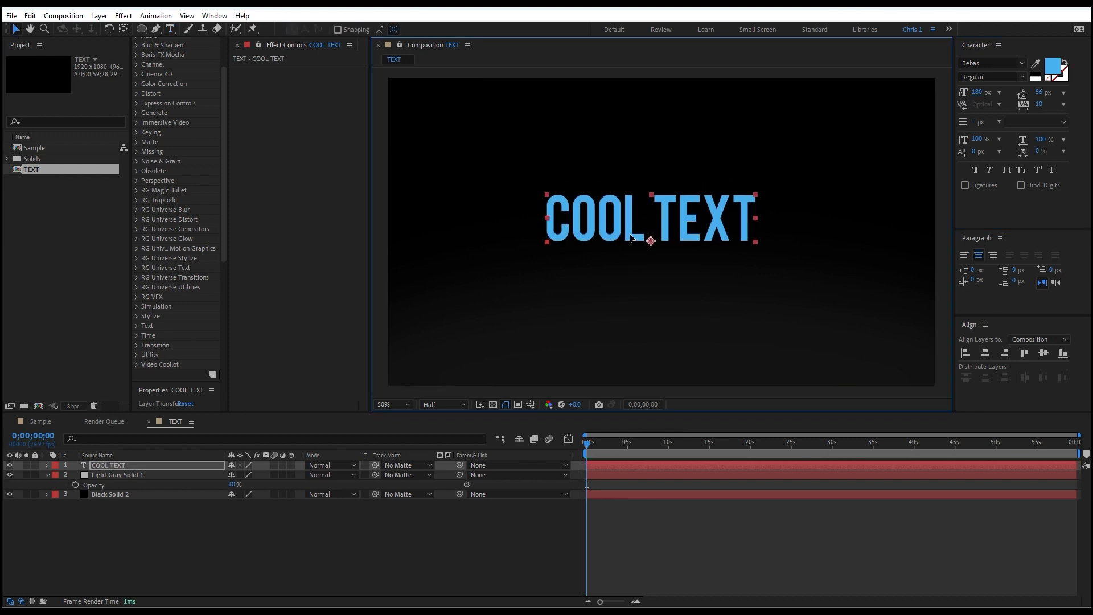
{"action": "left_click_drag", "start_coordinate": [977, 94], "coordinate": [994, 93]}
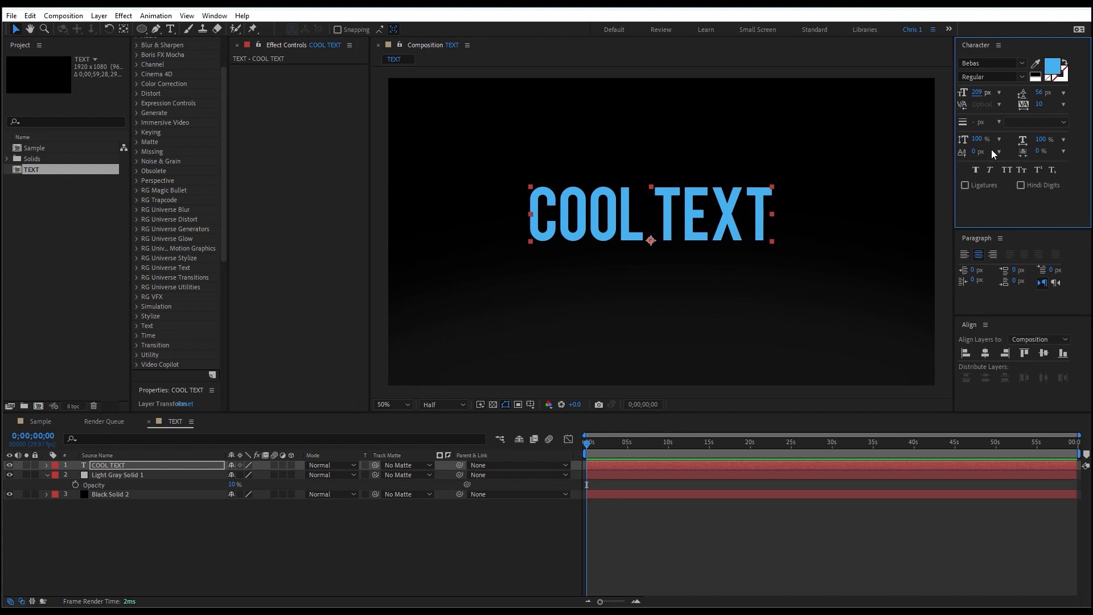
Try left and right paragraph alignment on the text and return it to centered
{"action": "left_click", "coordinate": [964, 254]}
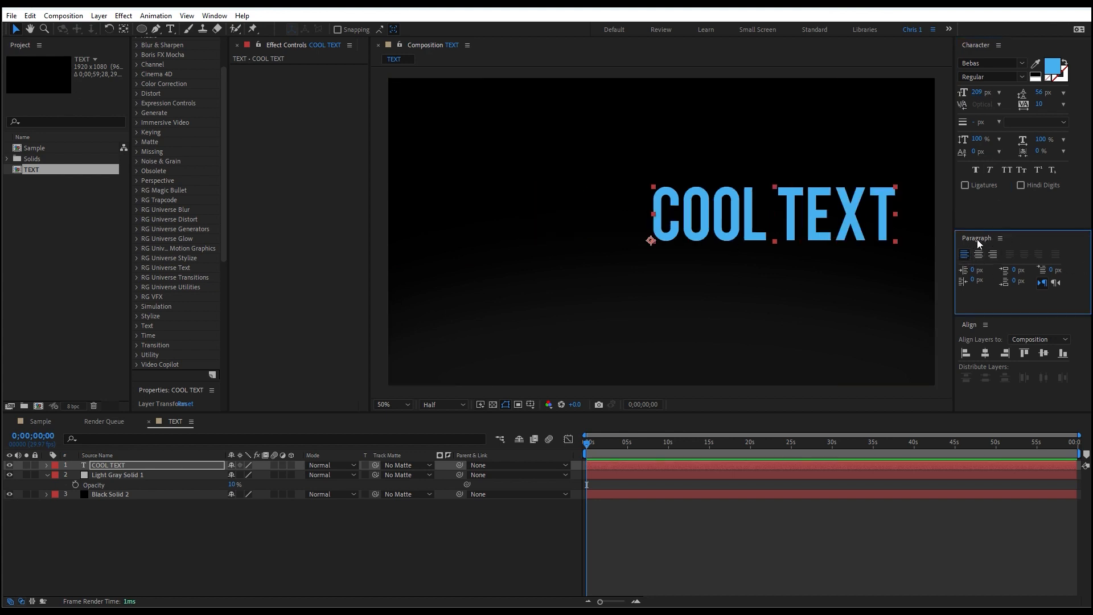
{"action": "left_click", "coordinate": [978, 256]}
{"action": "left_click", "coordinate": [993, 255]}
{"action": "left_click", "coordinate": [978, 256]}
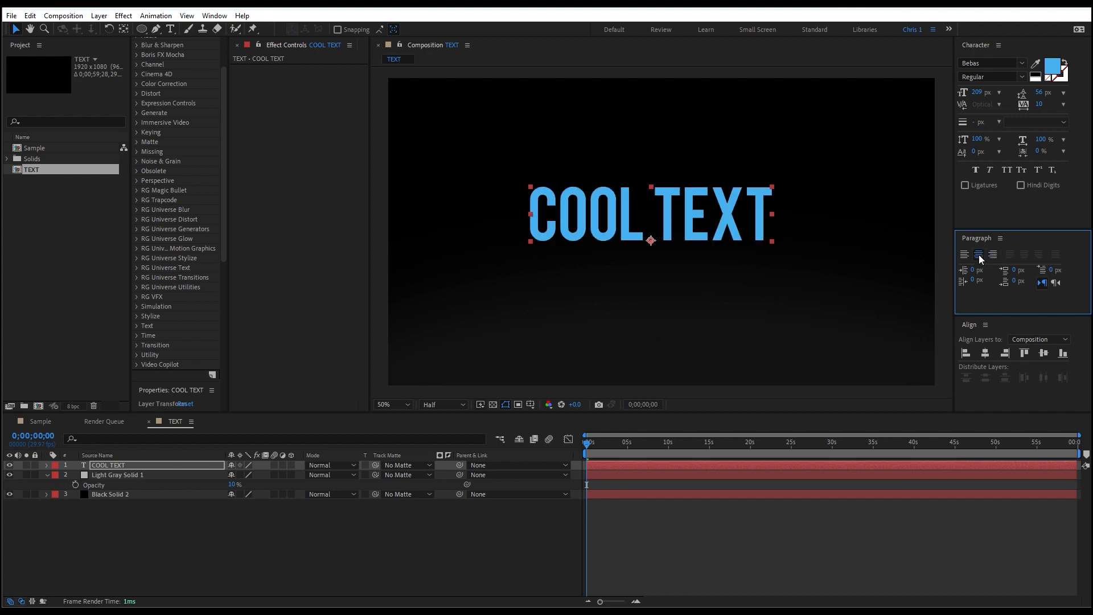
Move the text layer's anchor point up from the baseline to the center of the lettering
{"action": "left_click", "coordinate": [653, 244]}
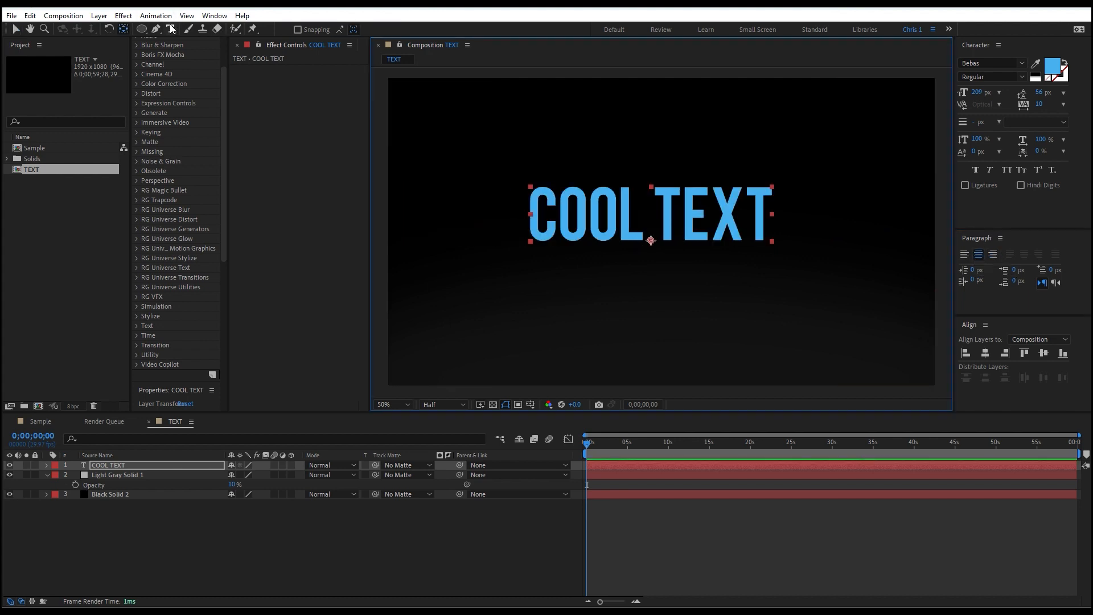
{"action": "left_click_drag", "start_coordinate": [651, 241], "coordinate": [651, 214]}
Try scaling the text to 114% around its centered anchor point and undo the scaling
{"action": "key", "text": "s"}
{"action": "left_click_drag", "start_coordinate": [247, 475], "coordinate": [267, 492]}
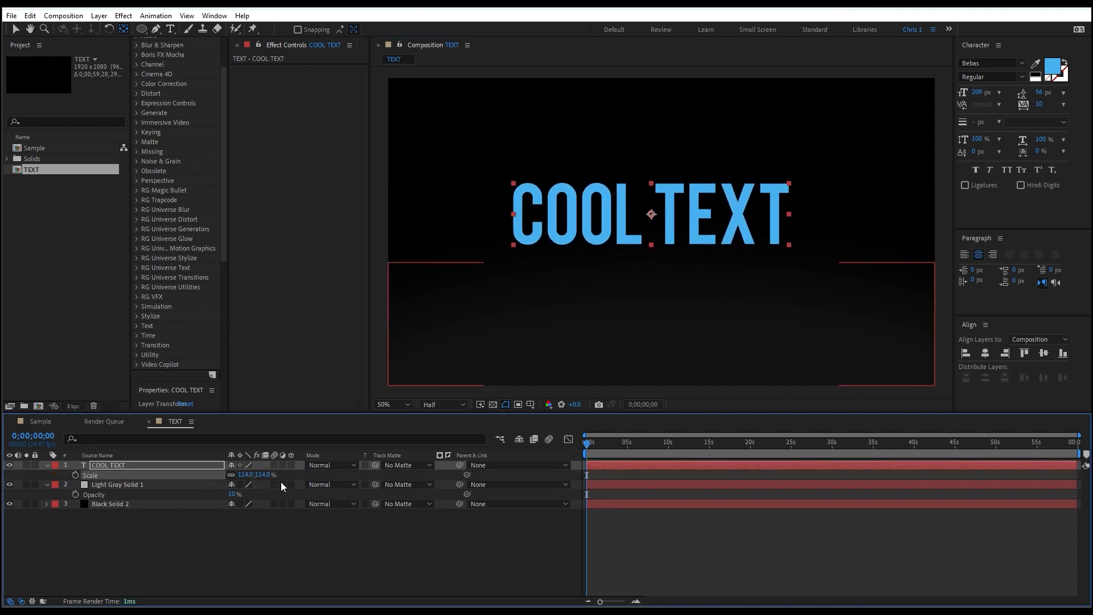
{"action": "key", "text": "ctrl+z"}
Test scaling the text with its anchor point on the final T, undo the scaling, and return the anchor to the text's center
{"action": "left_click_drag", "start_coordinate": [651, 215], "coordinate": [764, 220]}
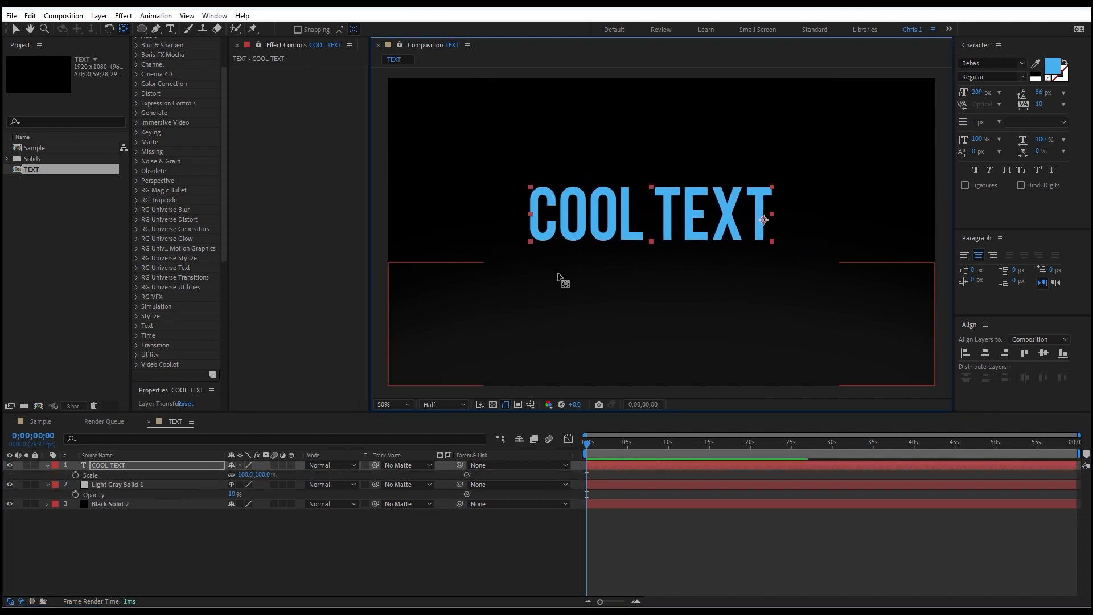
{"action": "key", "text": "a"}
{"action": "key", "text": "shift+p"}
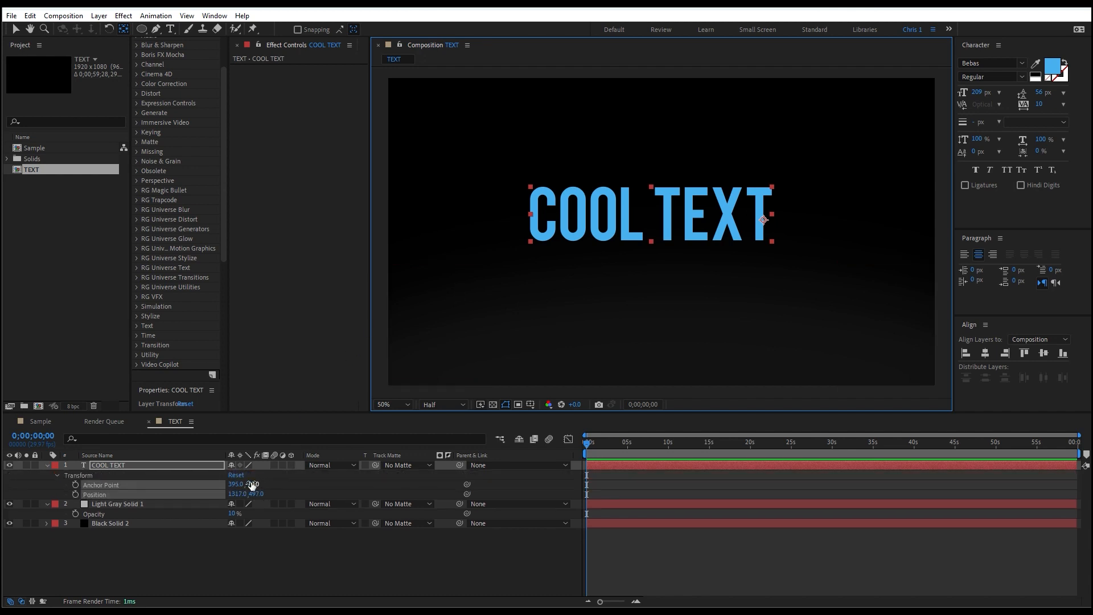
{"action": "key", "text": "s"}
{"action": "left_click_drag", "start_coordinate": [238, 475], "coordinate": [303, 468]}
{"action": "key", "text": "ctrl+z"}
{"action": "left_click_drag", "start_coordinate": [763, 220], "coordinate": [650, 214]}
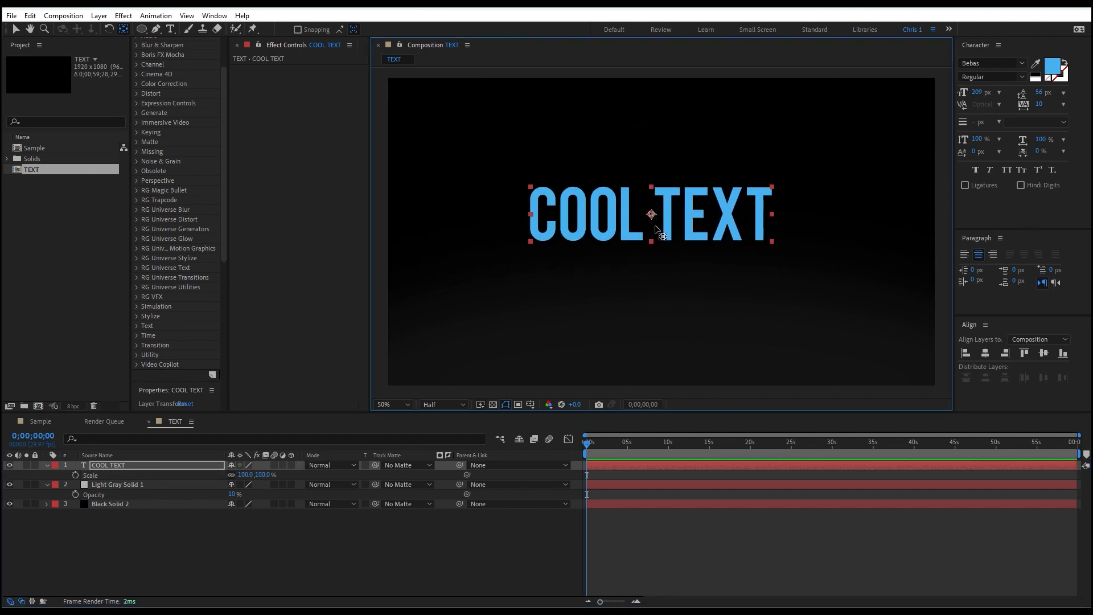
Change the COOL TEXT fill color to the muted blue-gray 909EA6
{"action": "left_click_drag", "start_coordinate": [607, 444], "coordinate": [582, 485]}
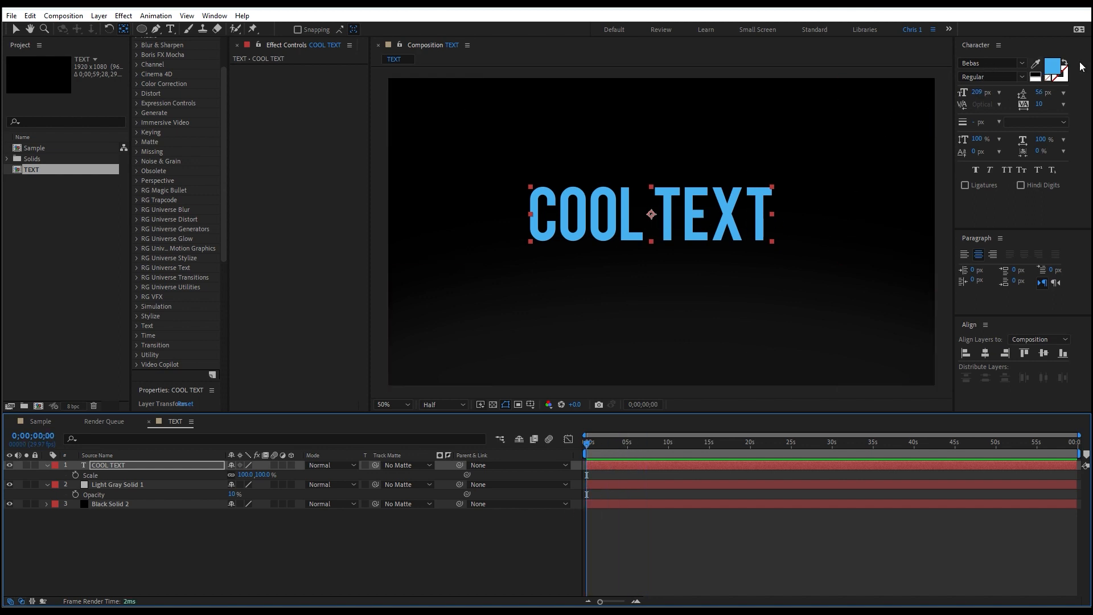
{"action": "left_click", "coordinate": [1053, 67]}
{"action": "mouse_move", "coordinate": [465, 268]}
{"action": "left_mouse_down"}
{"action": "mouse_move", "coordinate": [427, 232]}
{"action": "mouse_move", "coordinate": [459, 285]}
{"action": "mouse_move", "coordinate": [407, 297]}
{"action": "mouse_move", "coordinate": [400, 285]}
{"action": "mouse_move", "coordinate": [415, 254]}
{"action": "mouse_move", "coordinate": [432, 271]}
{"action": "left_mouse_up"}
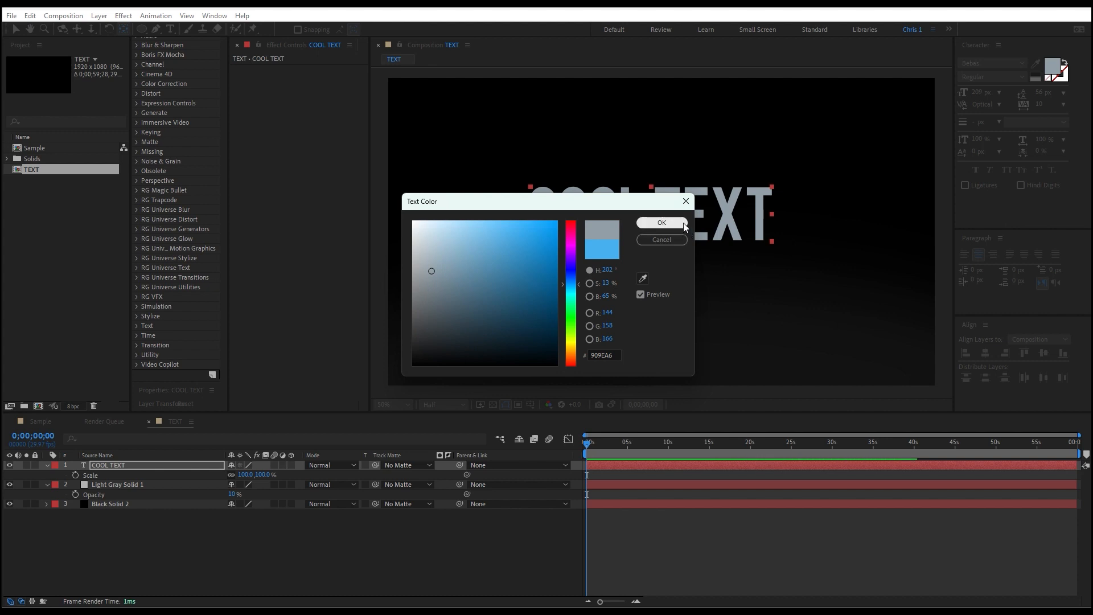
{"action": "left_click", "coordinate": [649, 223]}
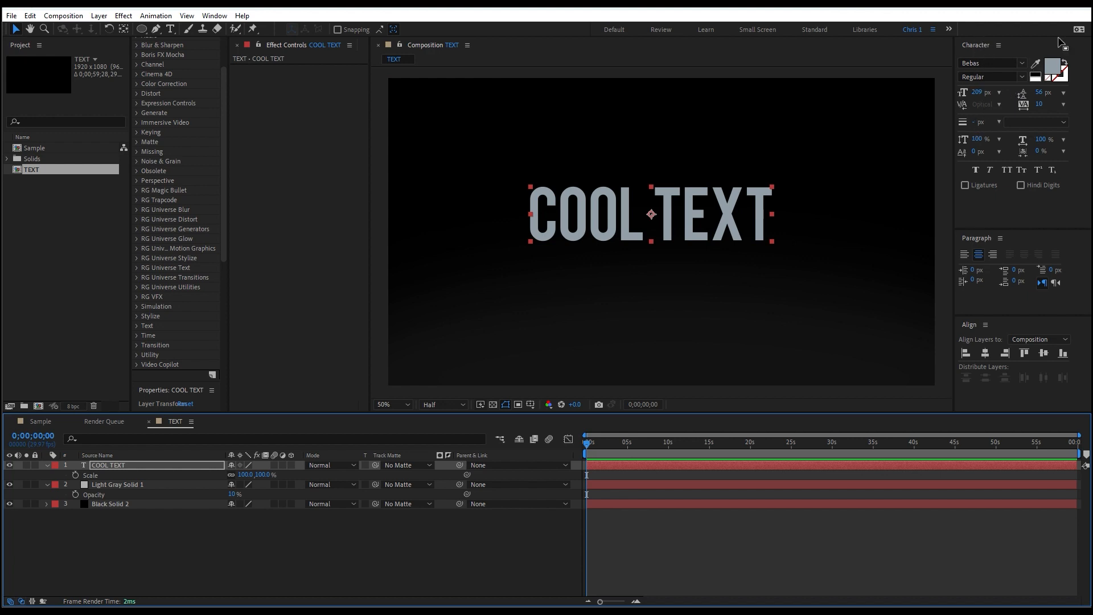
{"action": "left_click", "coordinate": [214, 17]}
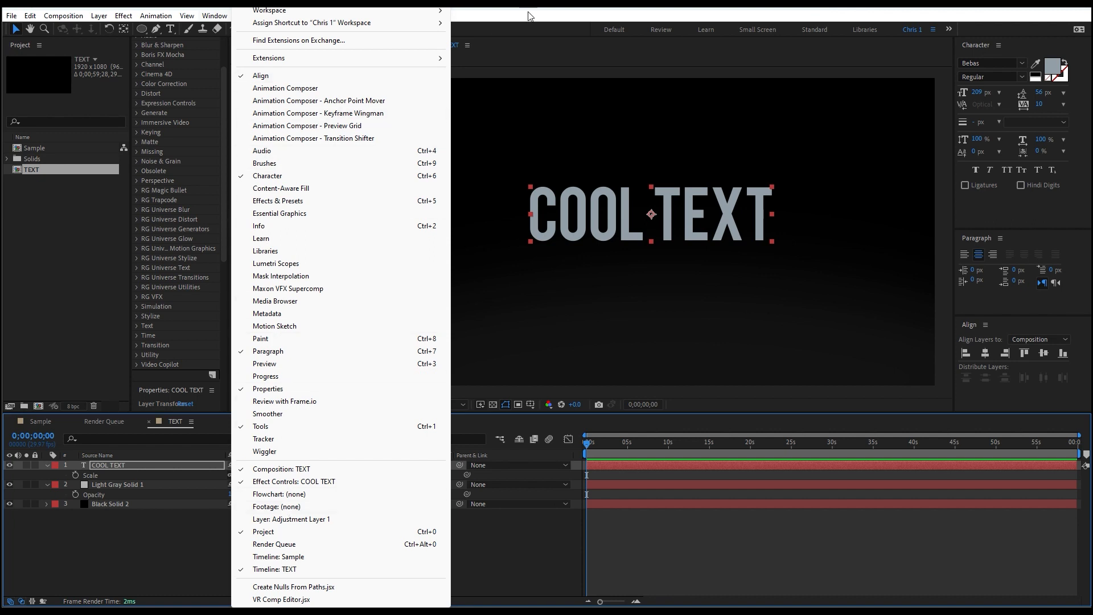
{"action": "left_click", "coordinate": [684, 15]}
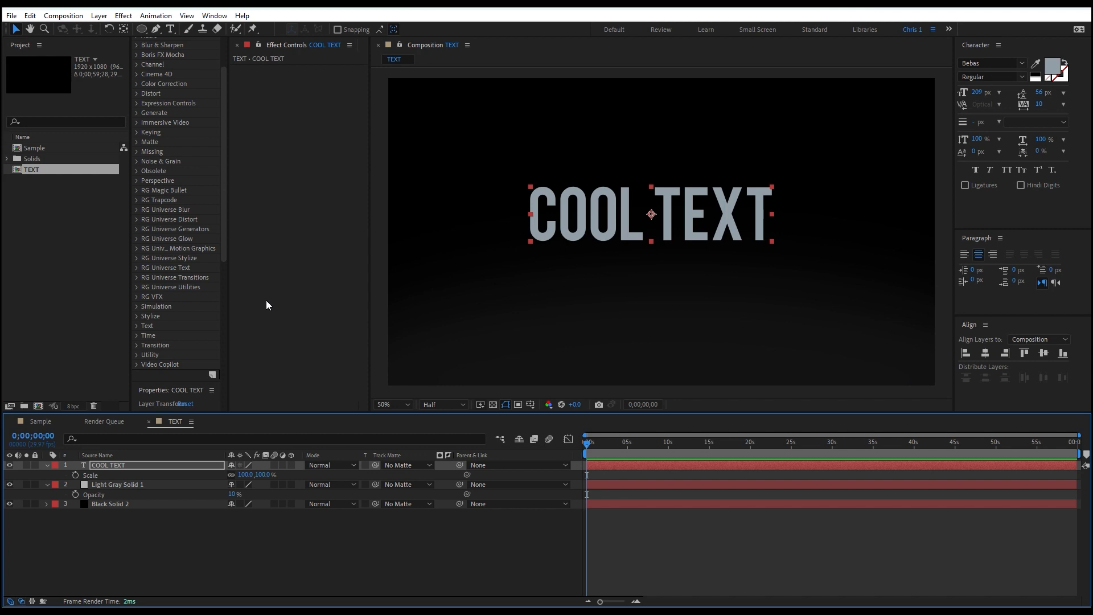
{"action": "scroll", "coordinate": [204, 264], "scroll_direction": "up", "scroll_amount": 2}
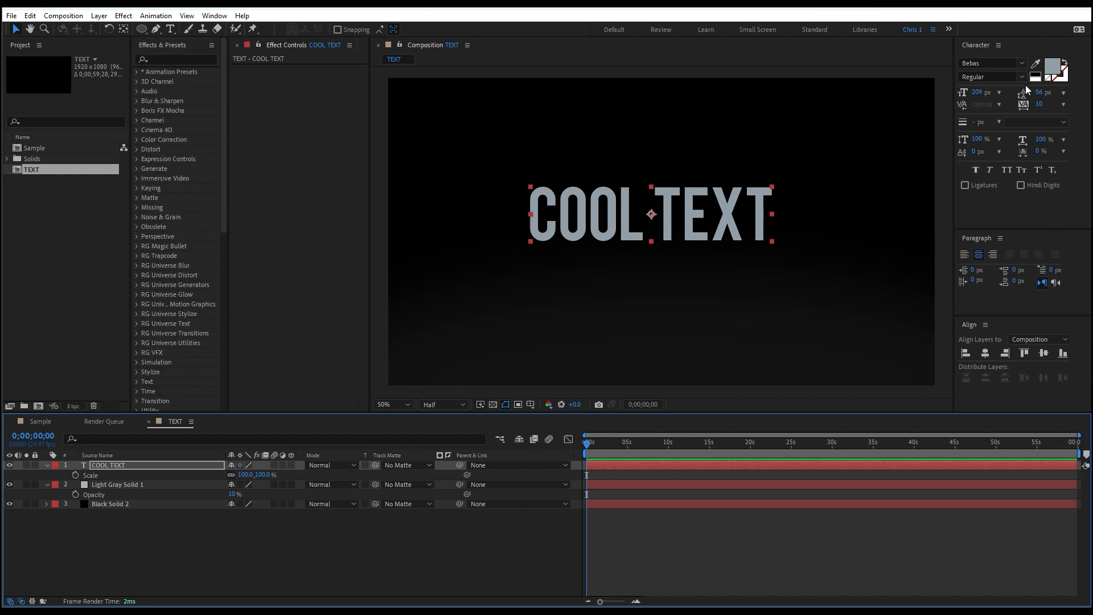
Add a 13 px stroke to the text and color it teal 107888
{"action": "left_click", "coordinate": [1064, 79]}
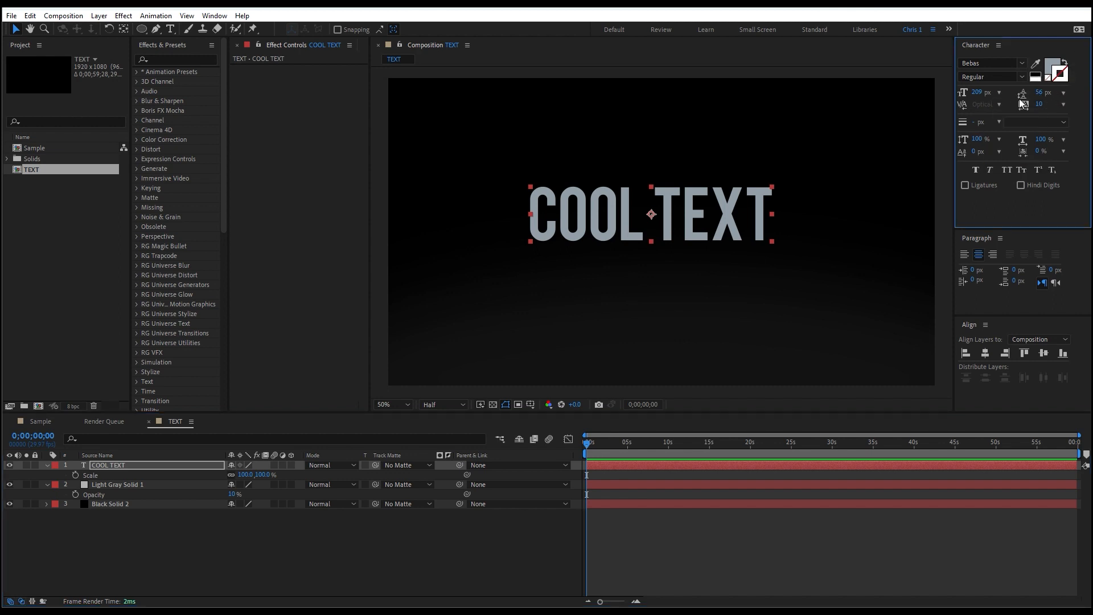
{"action": "mouse_move", "coordinate": [979, 124]}
{"action": "left_mouse_down"}
{"action": "mouse_move", "coordinate": [1007, 124]}
{"action": "mouse_move", "coordinate": [981, 125]}
{"action": "left_mouse_up"}
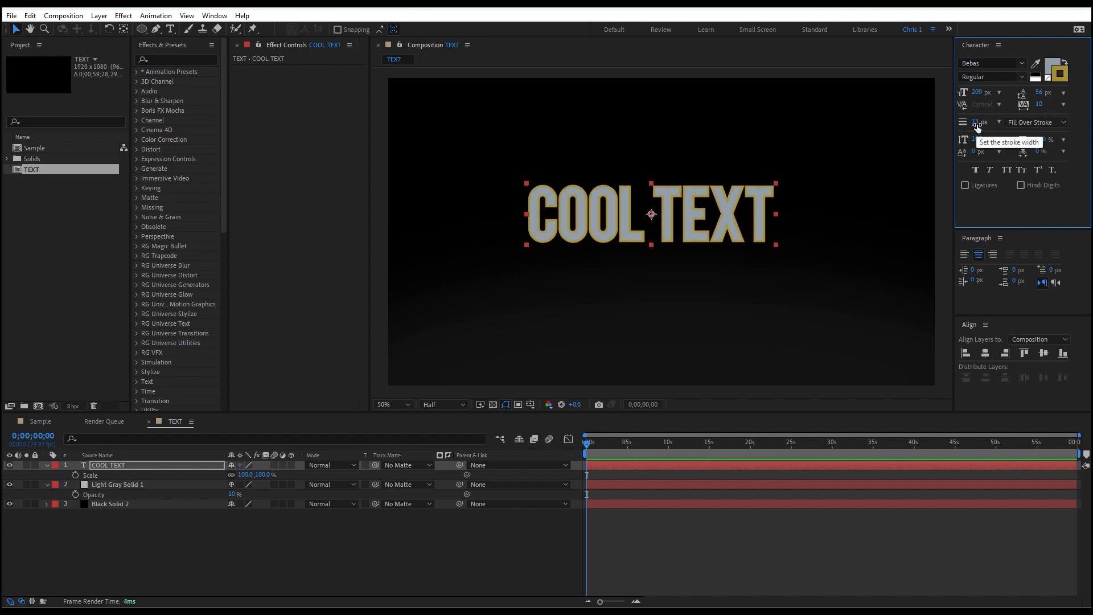
{"action": "left_click", "coordinate": [1056, 80]}
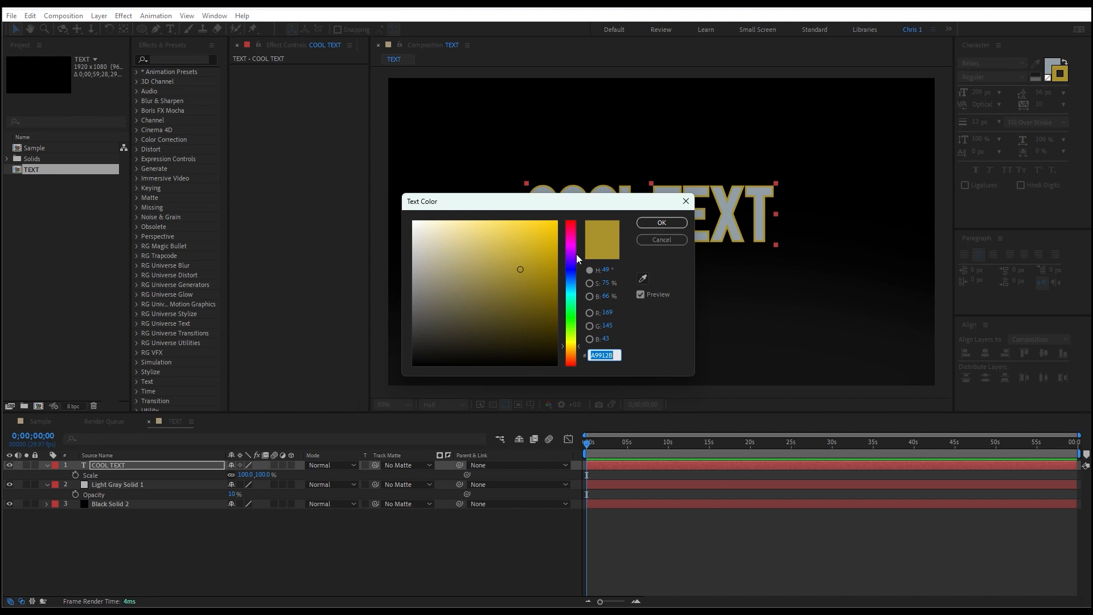
{"action": "mouse_move", "coordinate": [570, 281]}
{"action": "left_mouse_down"}
{"action": "mouse_move", "coordinate": [571, 296]}
{"action": "mouse_move", "coordinate": [530, 288]}
{"action": "mouse_move", "coordinate": [531, 331]}
{"action": "mouse_move", "coordinate": [540, 288]}
{"action": "mouse_move", "coordinate": [576, 281]}
{"action": "mouse_move", "coordinate": [576, 290]}
{"action": "left_mouse_up"}
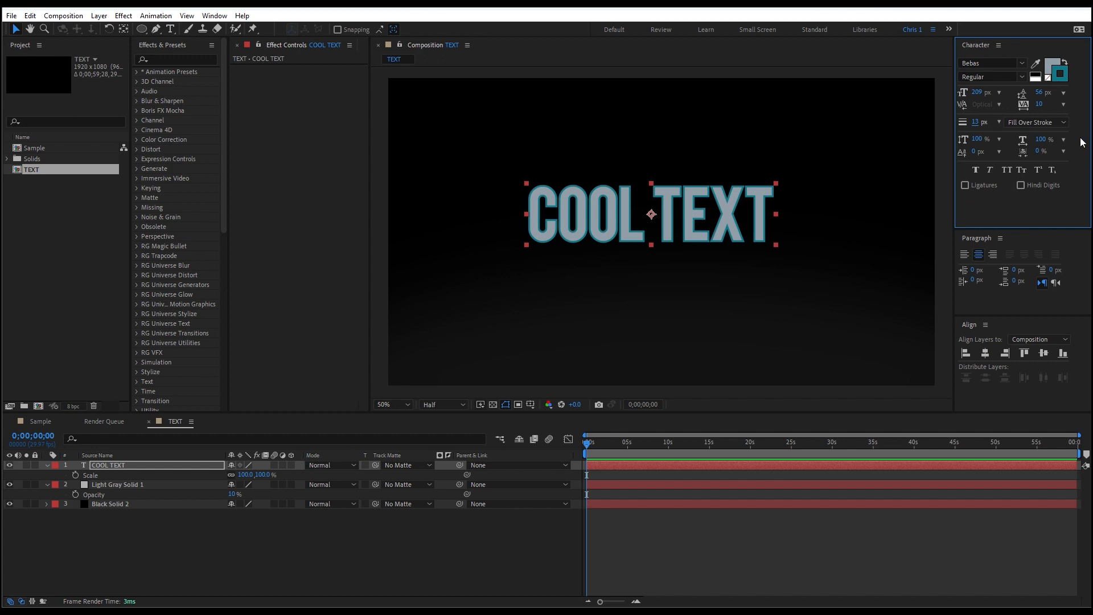
Create a new null object directly above the COOL TEXT layer
{"action": "left_click", "coordinate": [107, 465]}
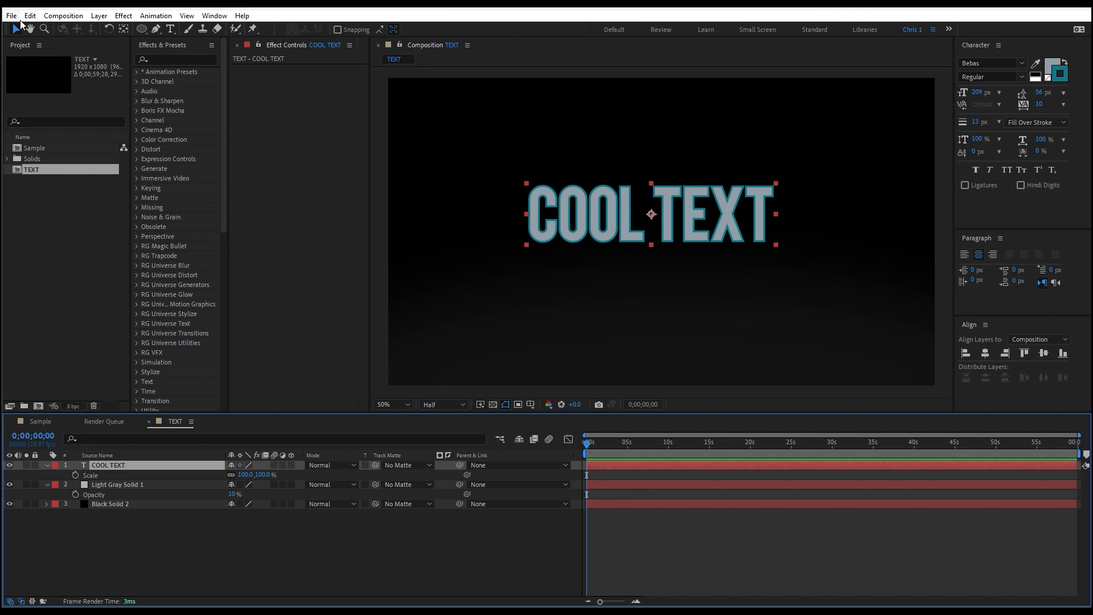
{"action": "left_click", "coordinate": [117, 16]}
{"action": "mouse_move", "coordinate": [99, 15]}
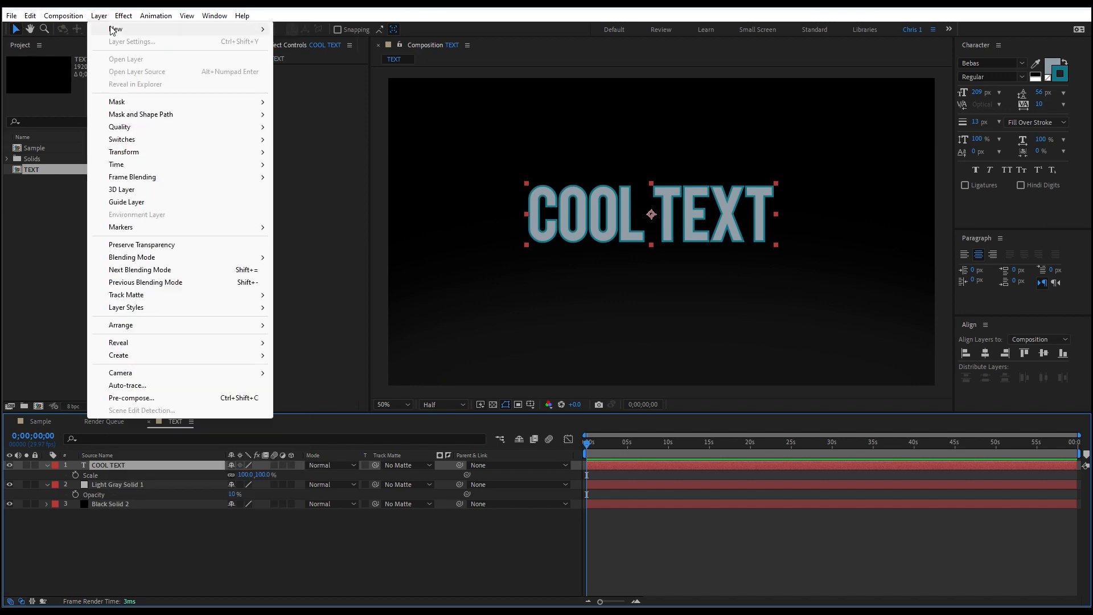
{"action": "mouse_move", "coordinate": [120, 32]}
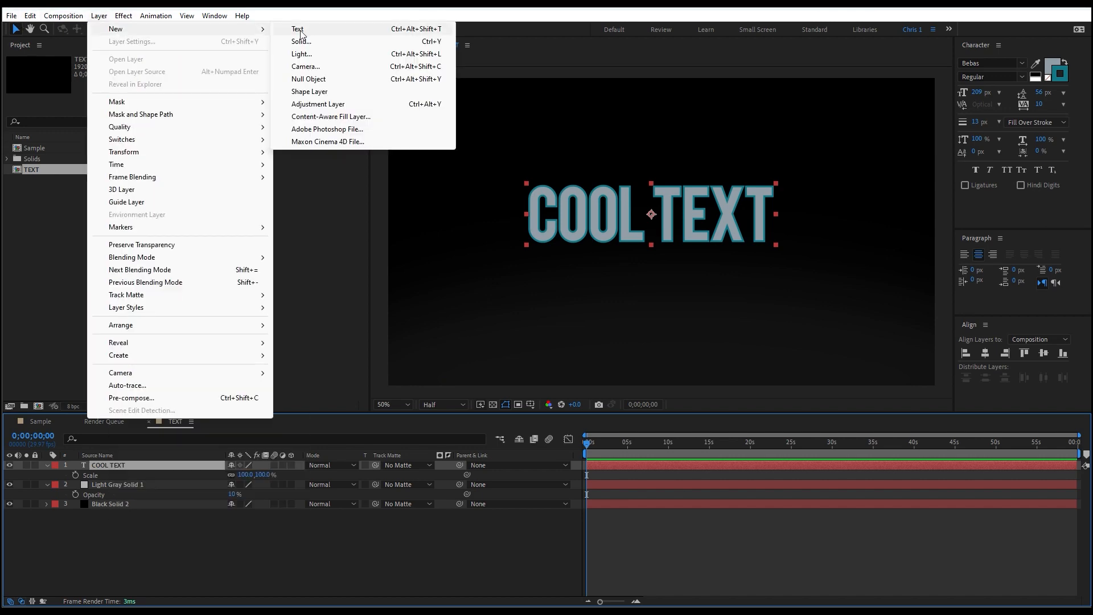
{"action": "left_click", "coordinate": [312, 81]}
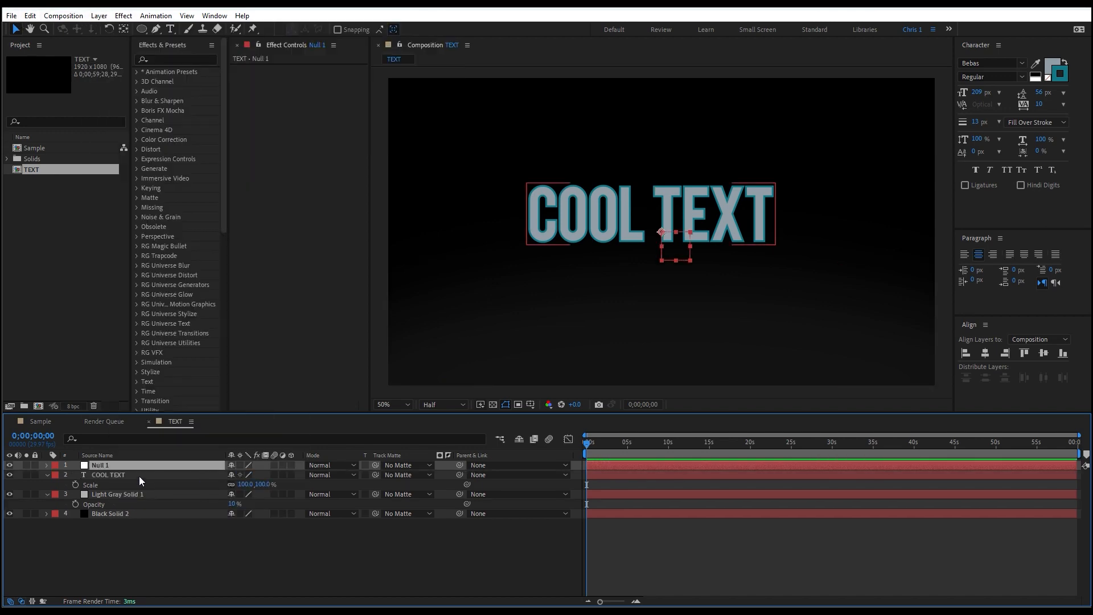
Try moving the COOL TEXT layer up and to the left in the frame and undo the move
{"action": "left_click", "coordinate": [104, 473]}
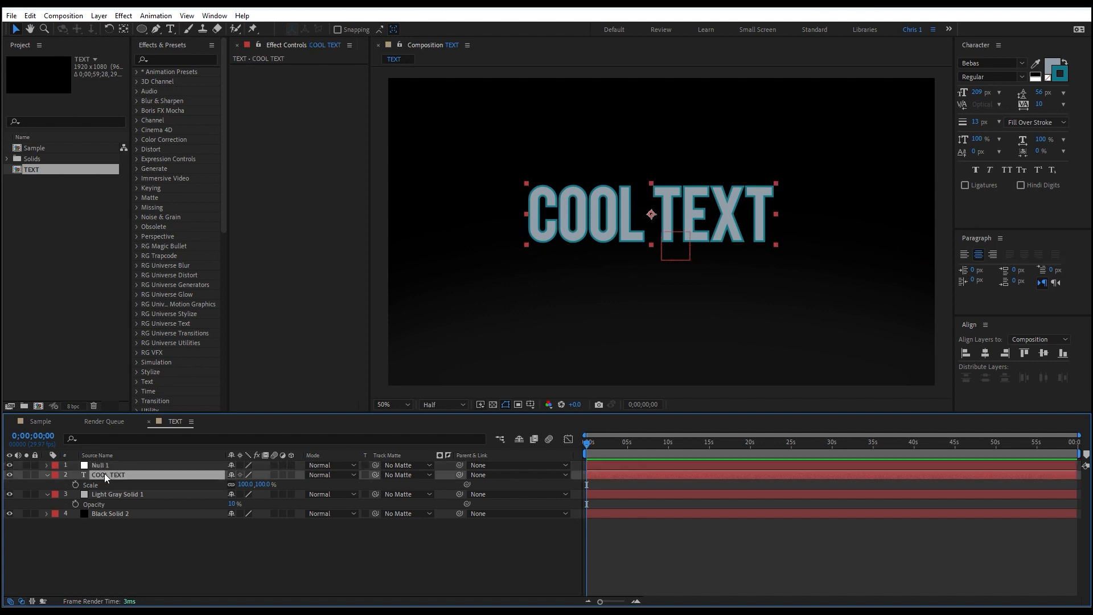
{"action": "left_click_drag", "start_coordinate": [609, 241], "coordinate": [539, 173]}
{"action": "key", "text": "ctrl+z"}
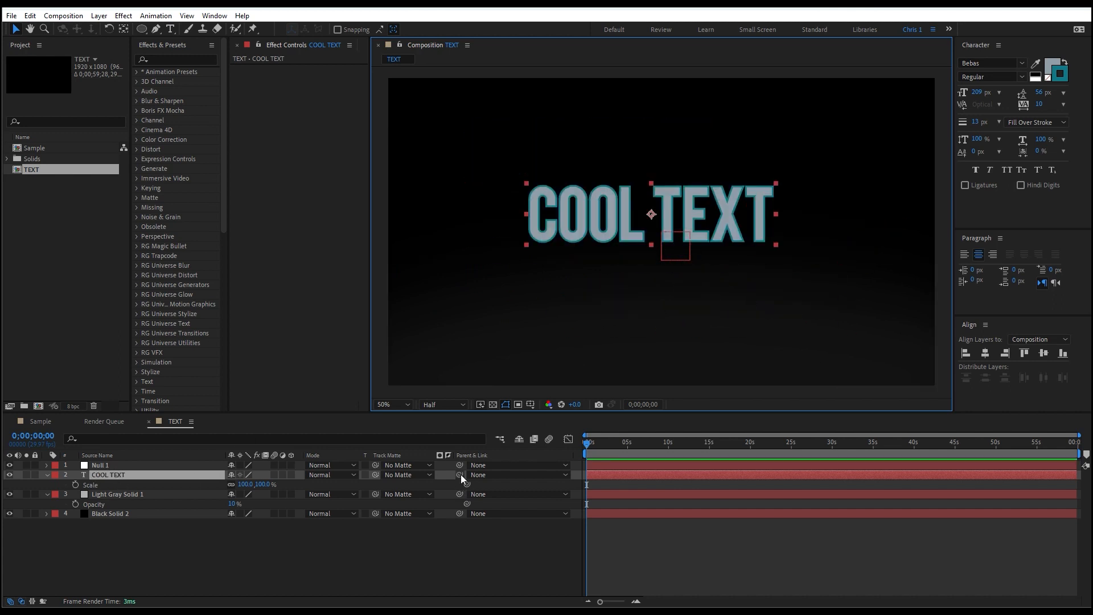
Parent the COOL TEXT layer to the null and move the null's anchor point to the center of the lettering
{"action": "left_click_drag", "start_coordinate": [460, 474], "coordinate": [459, 476]}
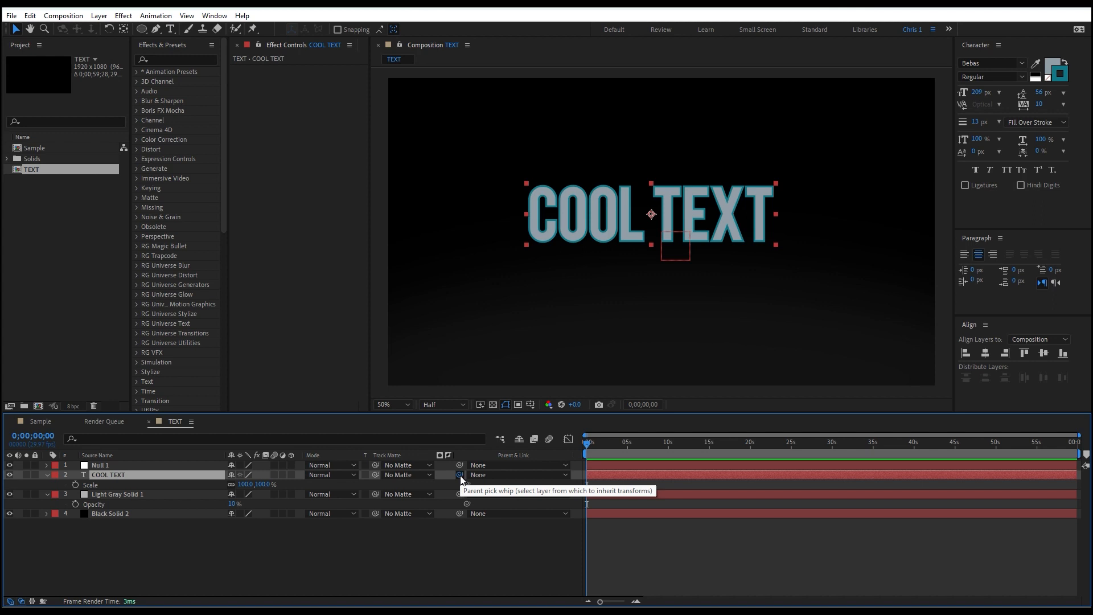
{"action": "left_click_drag", "start_coordinate": [461, 477], "coordinate": [102, 463]}
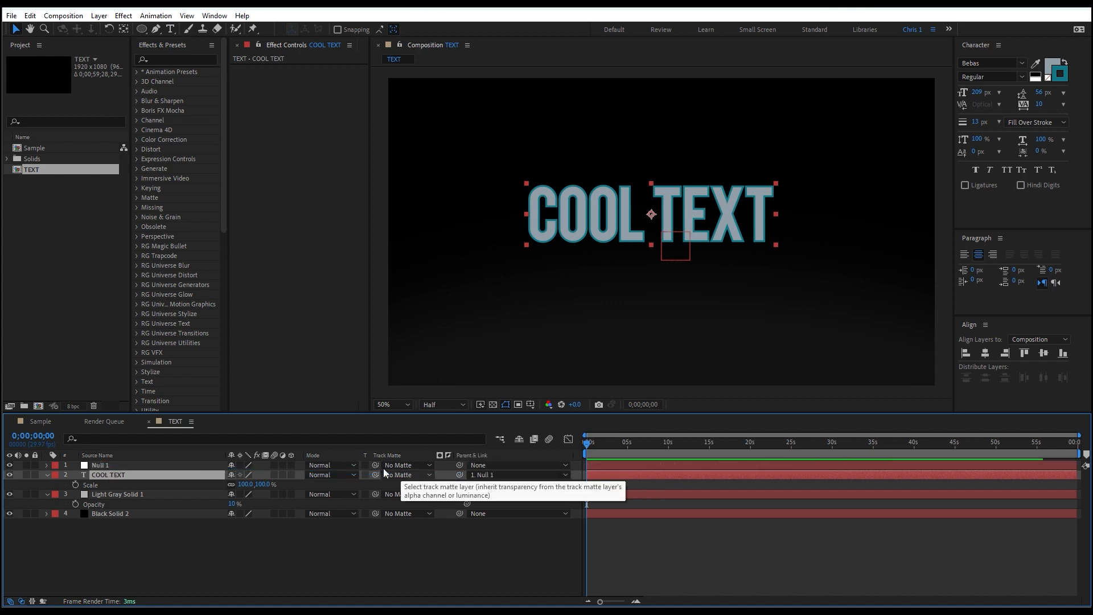
{"action": "left_click", "coordinate": [98, 464]}
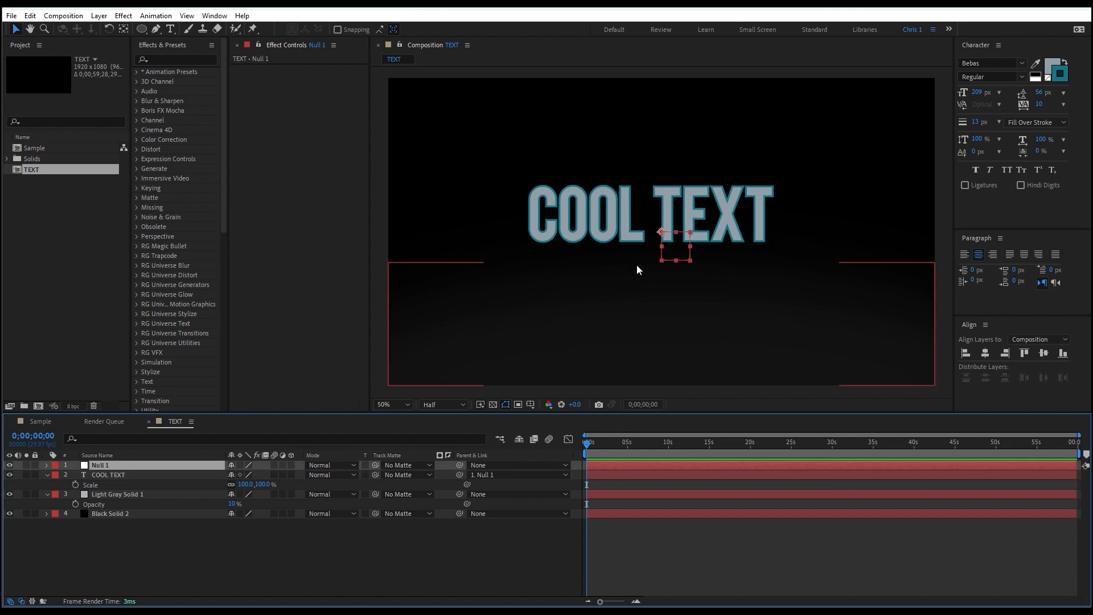
{"action": "left_click_drag", "start_coordinate": [682, 250], "coordinate": [644, 218]}
{"action": "key", "text": "y"}
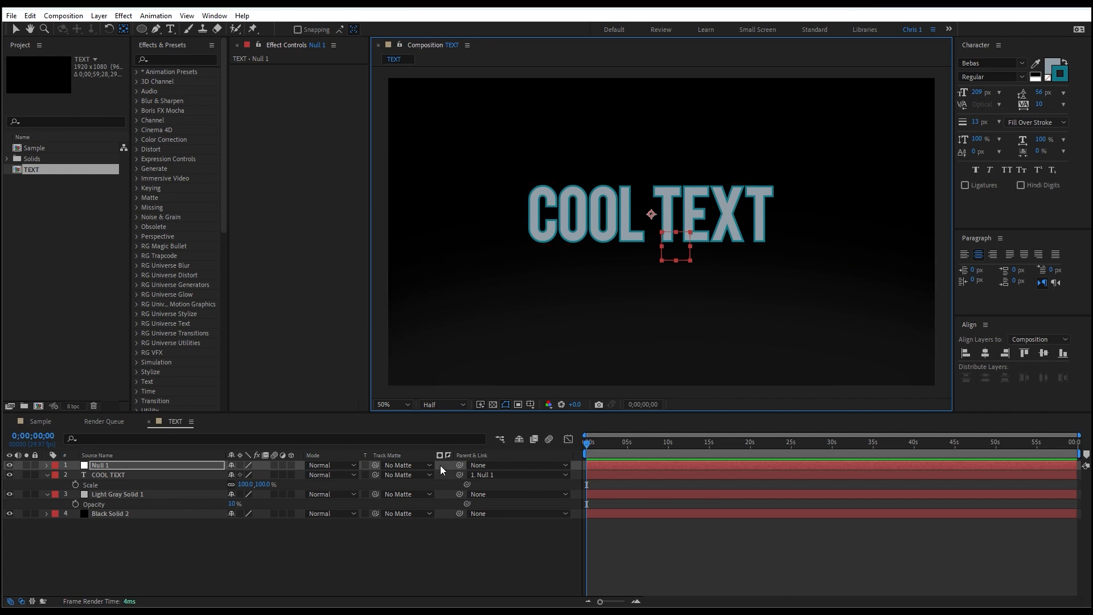
Try scaling the null to test the parented text and restore its scale to 100%
{"action": "key", "text": "s"}
{"action": "left_click_drag", "start_coordinate": [257, 475], "coordinate": [604, 459]}
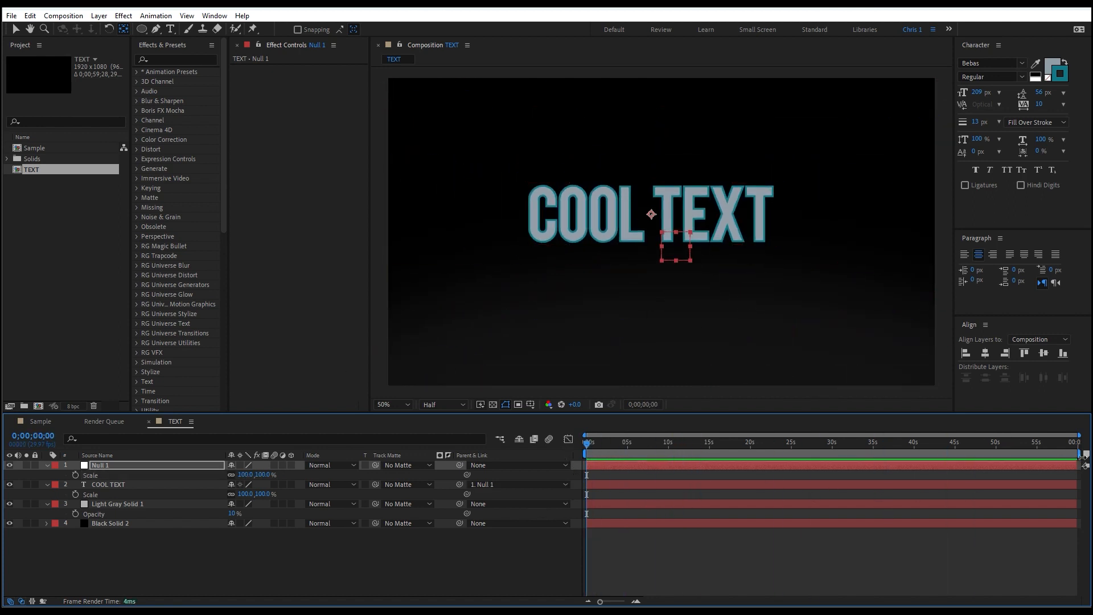
Trim the composition to a work area of about 14.5 seconds and move the current time to 0;00;07;24
{"action": "left_click_drag", "start_coordinate": [1080, 454], "coordinate": [710, 449]}
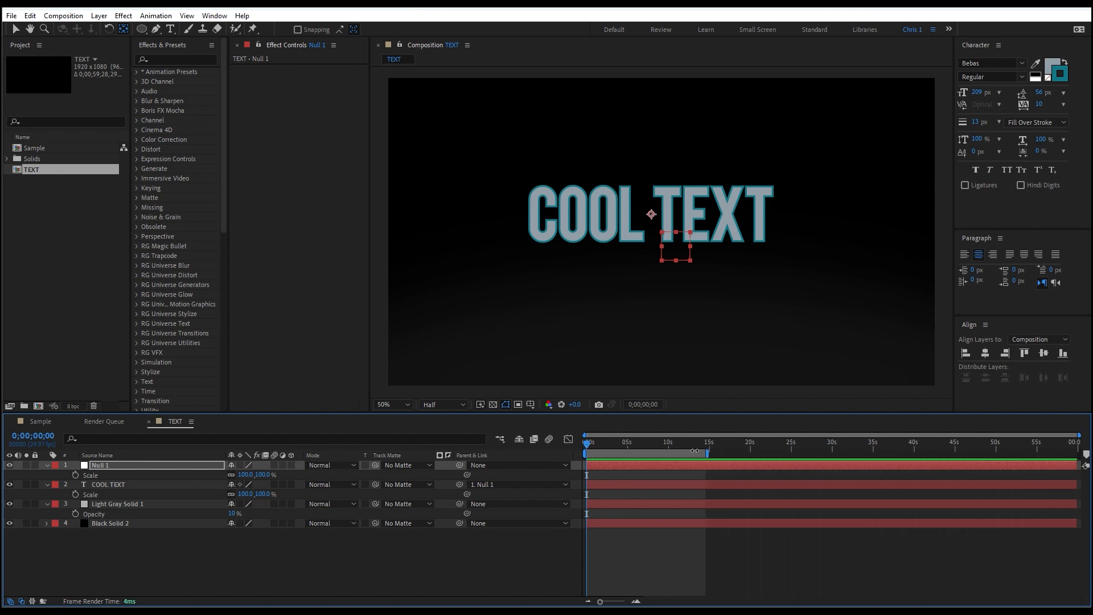
{"action": "right_click", "coordinate": [695, 451]}
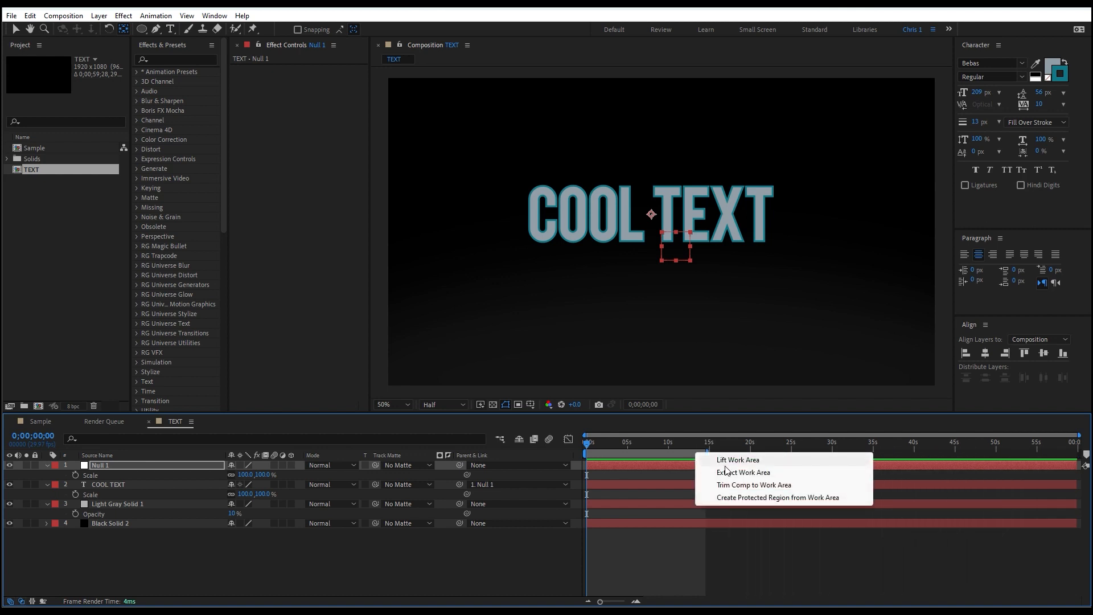
{"action": "left_click", "coordinate": [752, 485]}
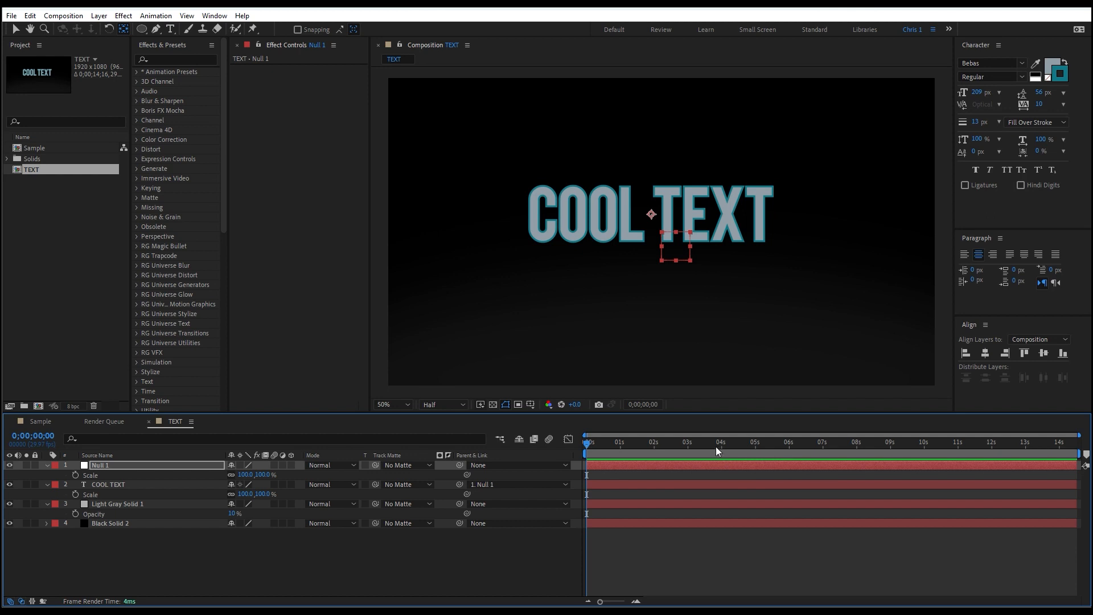
{"action": "left_click_drag", "start_coordinate": [844, 443], "coordinate": [850, 442]}
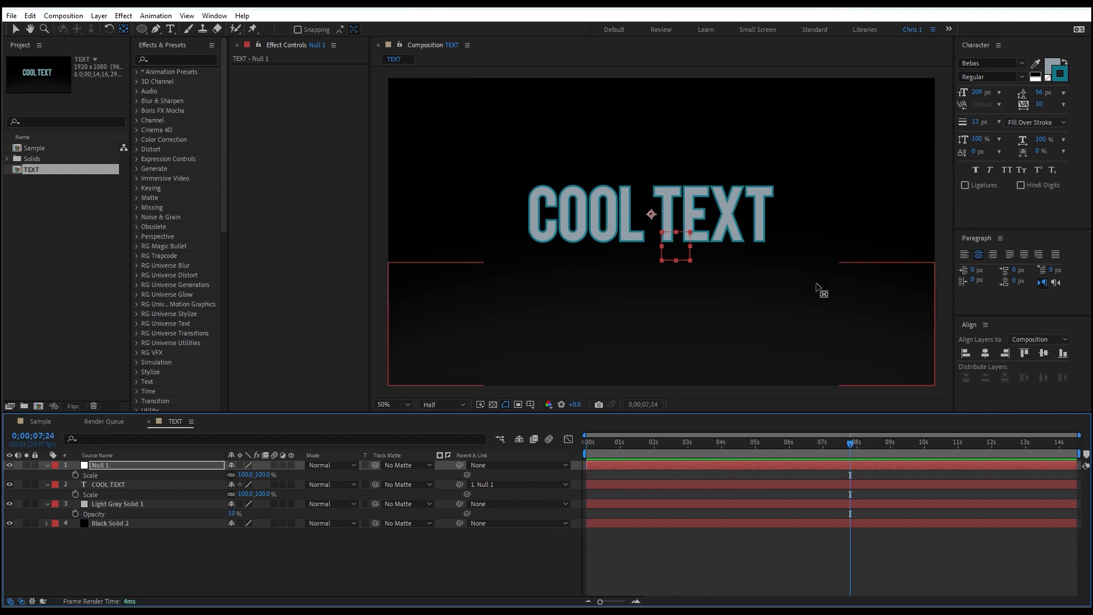
Duplicate the COOL TEXT layer
{"action": "left_click", "coordinate": [100, 482]}
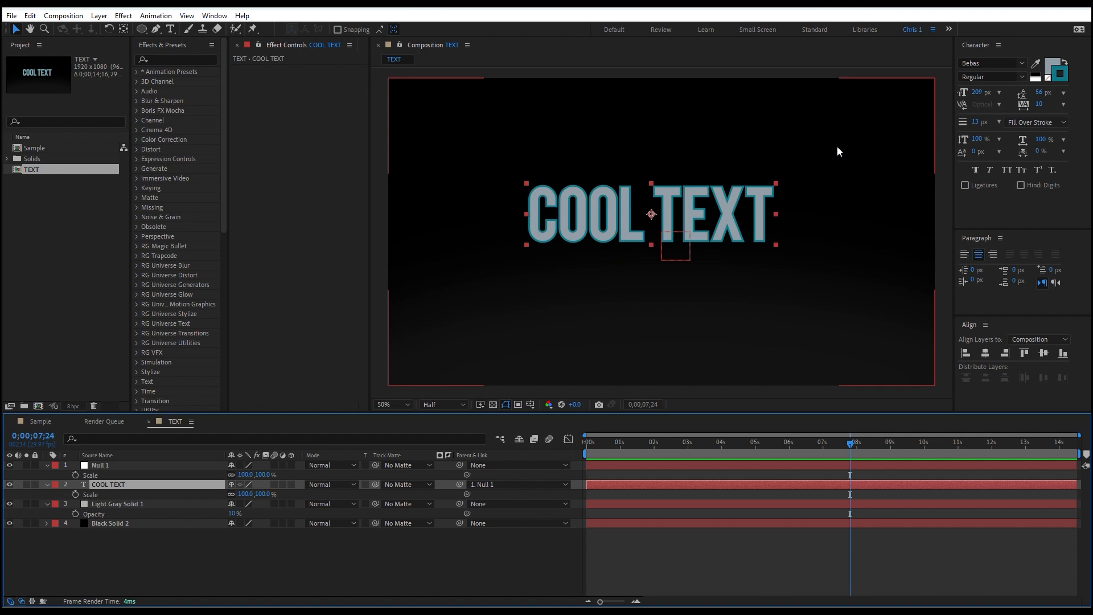
{"action": "key", "text": "ctrl+d"}
Try scaling the lower COOL TEXT copy to 130% and undo the scaling
{"action": "left_click", "coordinate": [119, 495]}
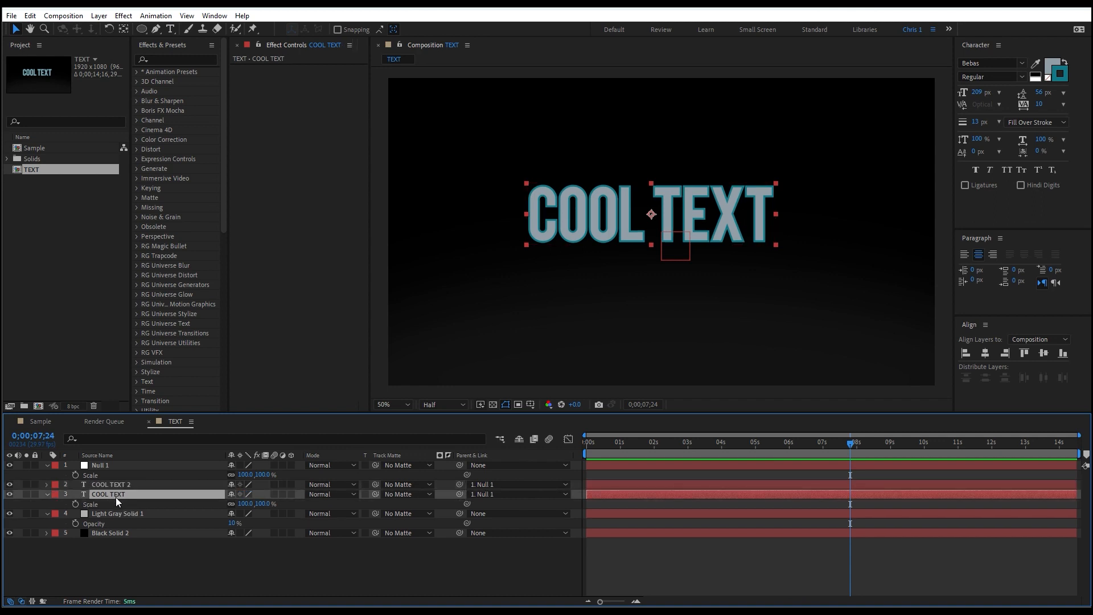
{"action": "left_click_drag", "start_coordinate": [240, 503], "coordinate": [257, 503]}
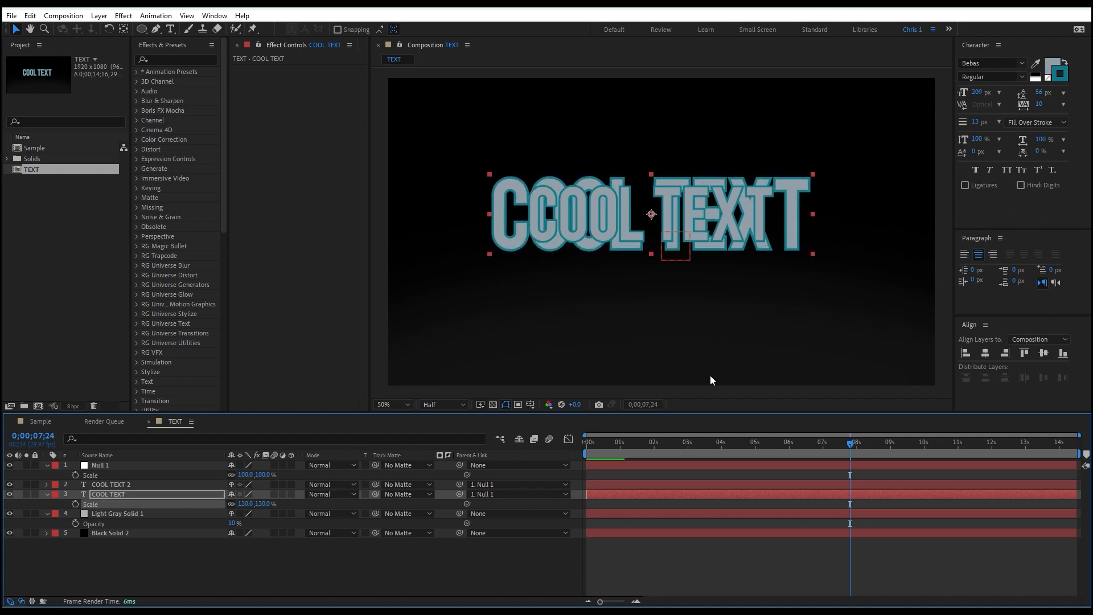
{"action": "key", "text": "ctrl+z"}
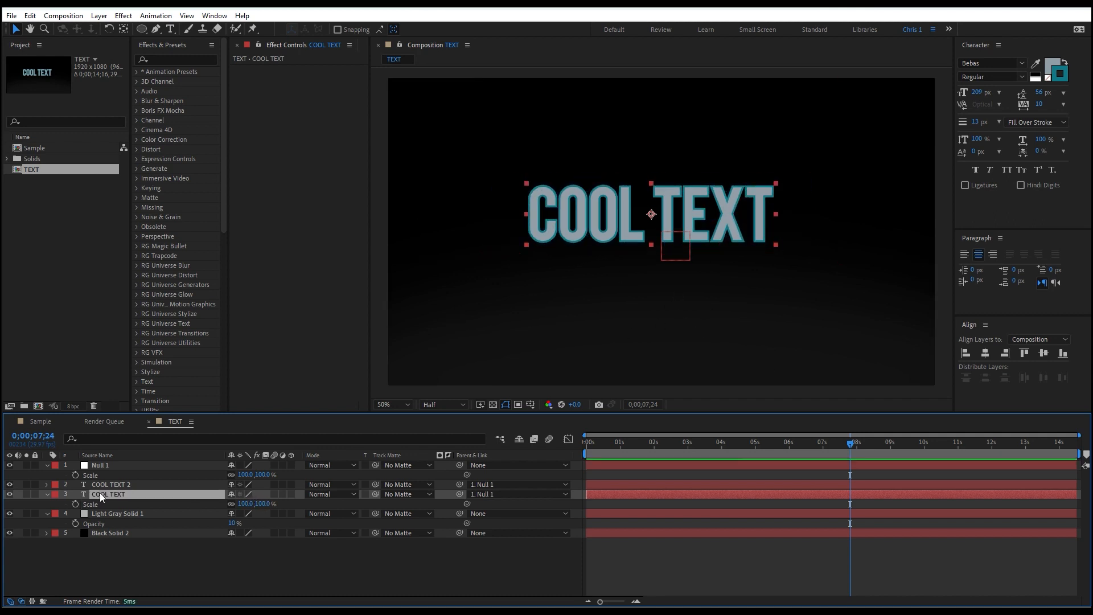
Give the lower COOL TEXT copy a darker teal stroke, 0D5560, with a width of 34 px
{"action": "left_click", "coordinate": [1054, 78]}
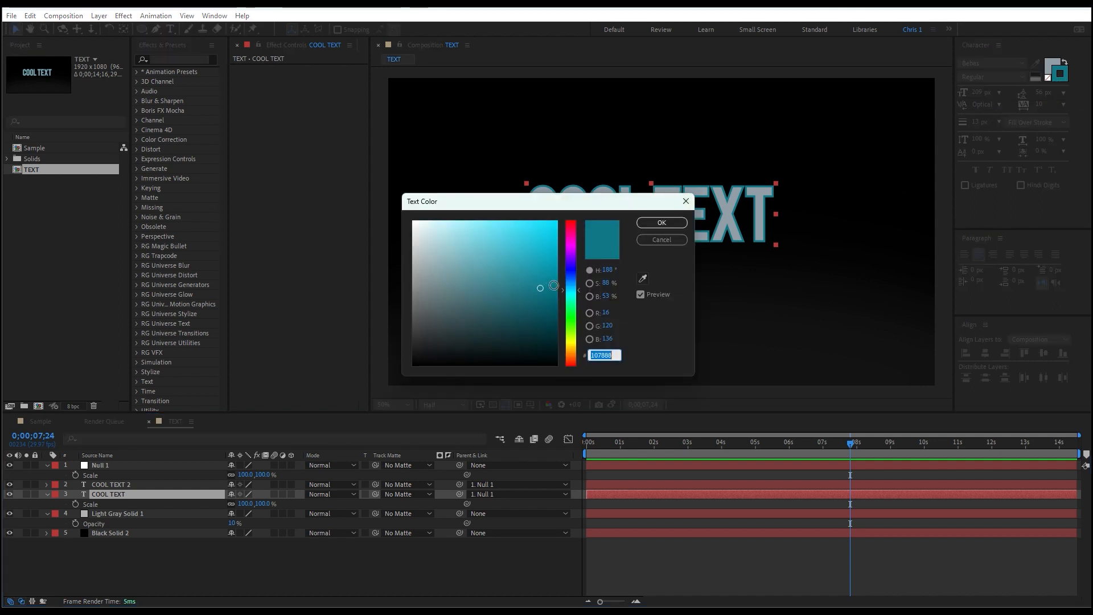
{"action": "left_click_drag", "start_coordinate": [539, 289], "coordinate": [537, 311]}
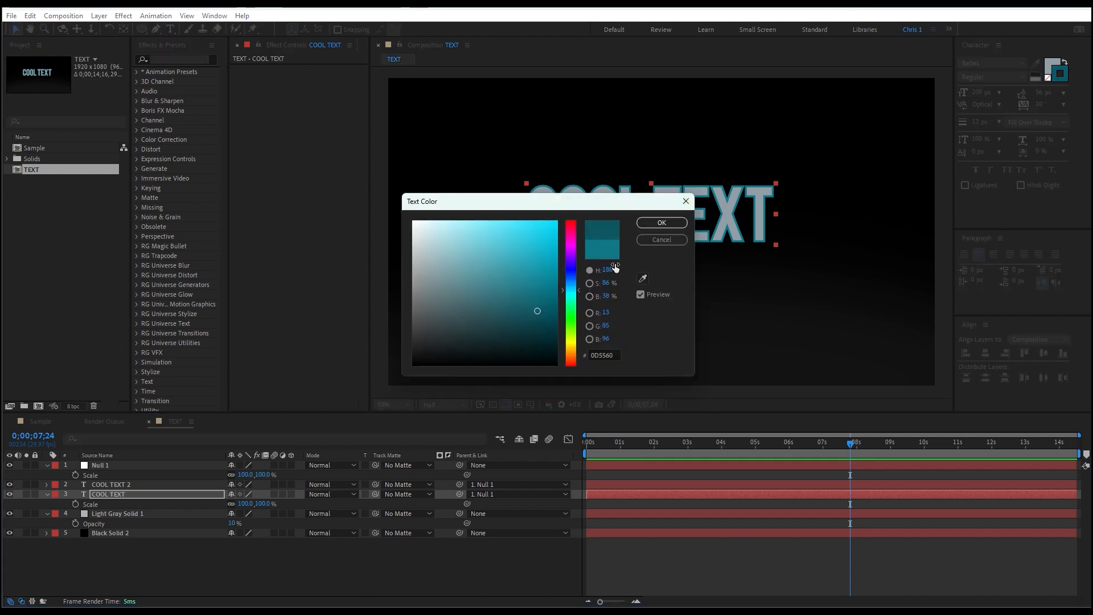
{"action": "left_click", "coordinate": [660, 223]}
{"action": "mouse_move", "coordinate": [975, 123]}
{"action": "left_mouse_down"}
{"action": "mouse_move", "coordinate": [994, 119]}
{"action": "mouse_move", "coordinate": [985, 121]}
{"action": "left_mouse_up"}
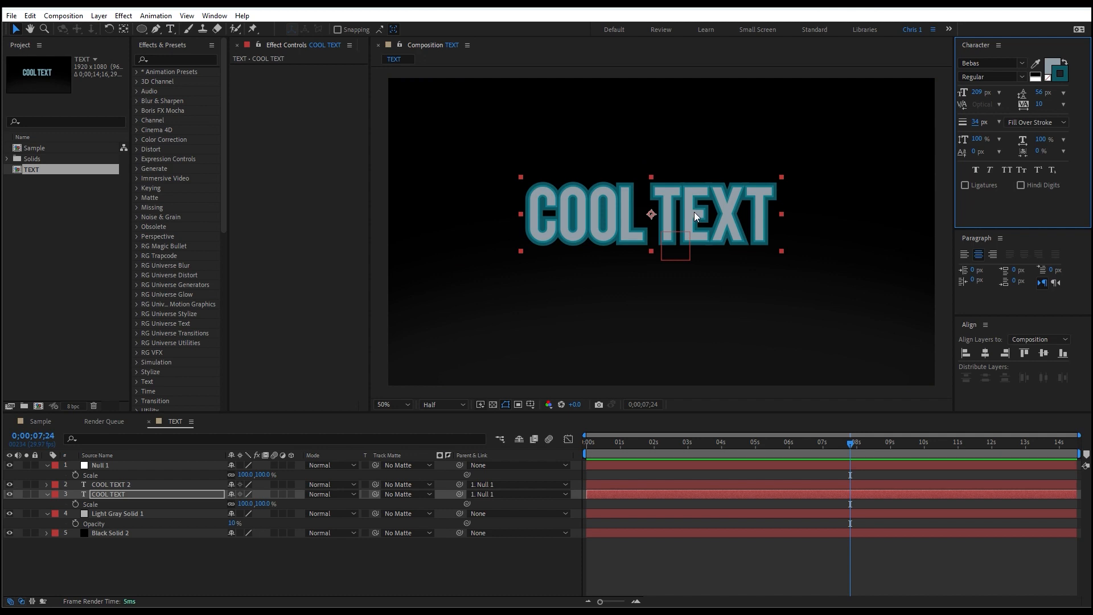
{"action": "key", "text": "slash"}
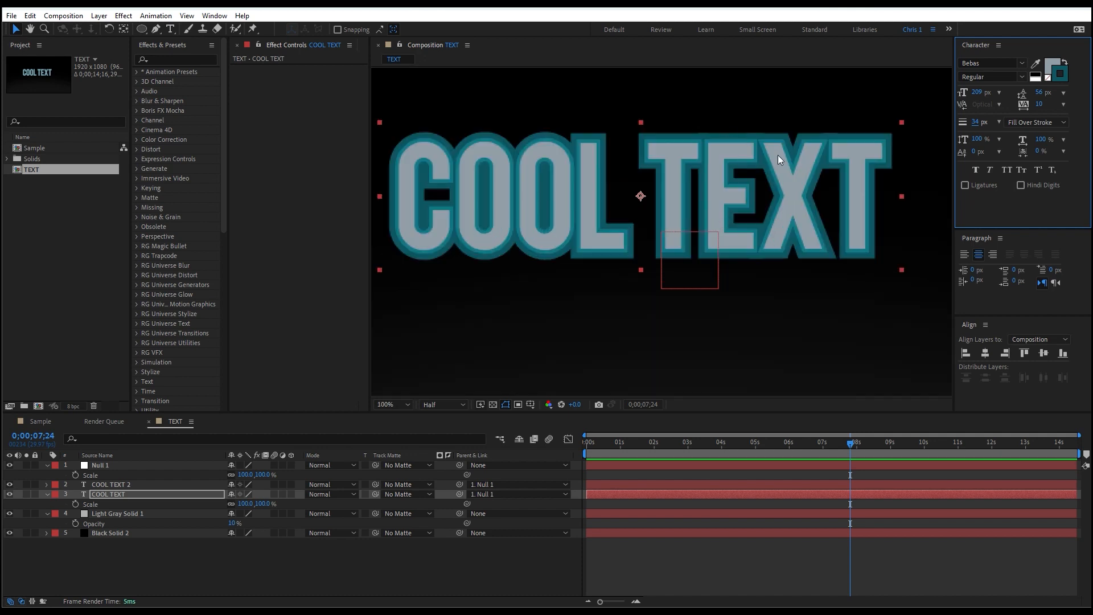
Change the stroke colour of the COOL TEXT 2 layer to dark teal 132528
{"action": "left_click", "coordinate": [121, 484]}
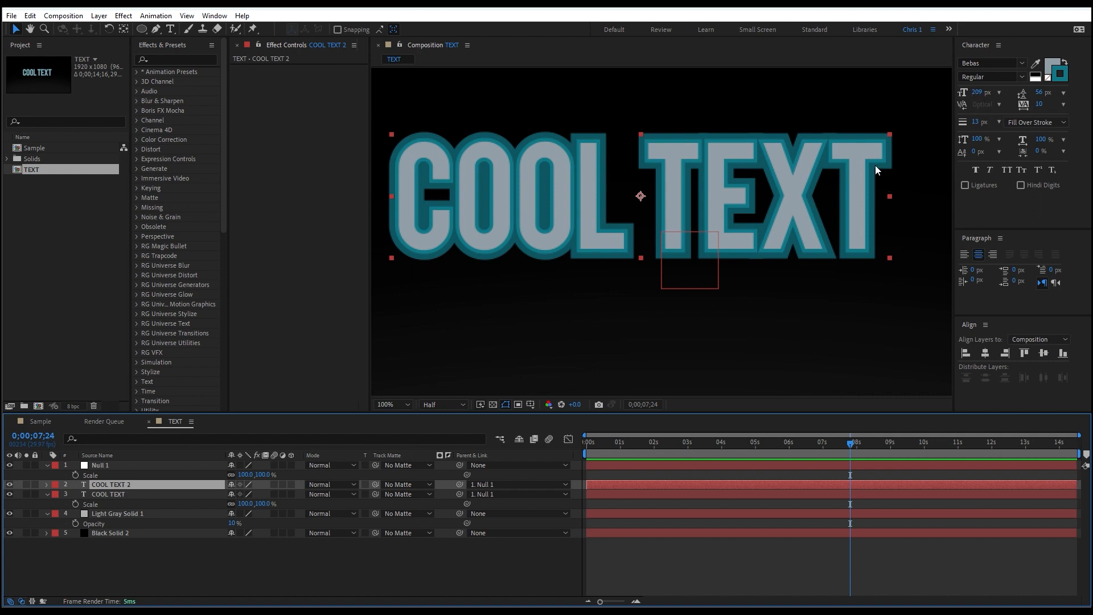
{"action": "left_click", "coordinate": [1060, 74]}
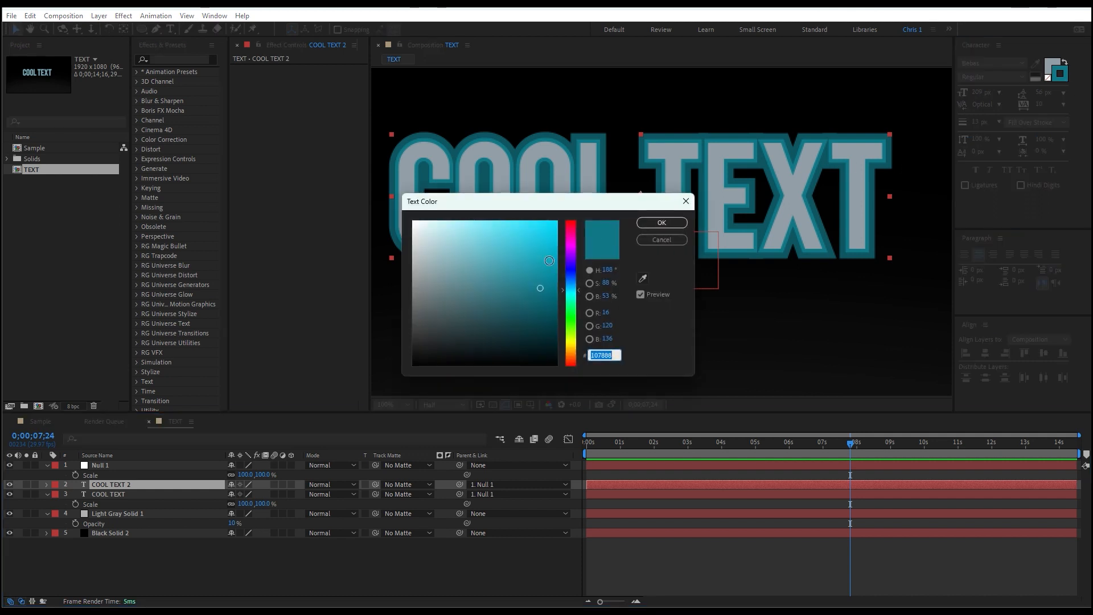
{"action": "mouse_move", "coordinate": [525, 261]}
{"action": "left_mouse_down"}
{"action": "mouse_move", "coordinate": [473, 232]}
{"action": "mouse_move", "coordinate": [515, 370]}
{"action": "mouse_move", "coordinate": [490, 343]}
{"action": "left_mouse_up"}
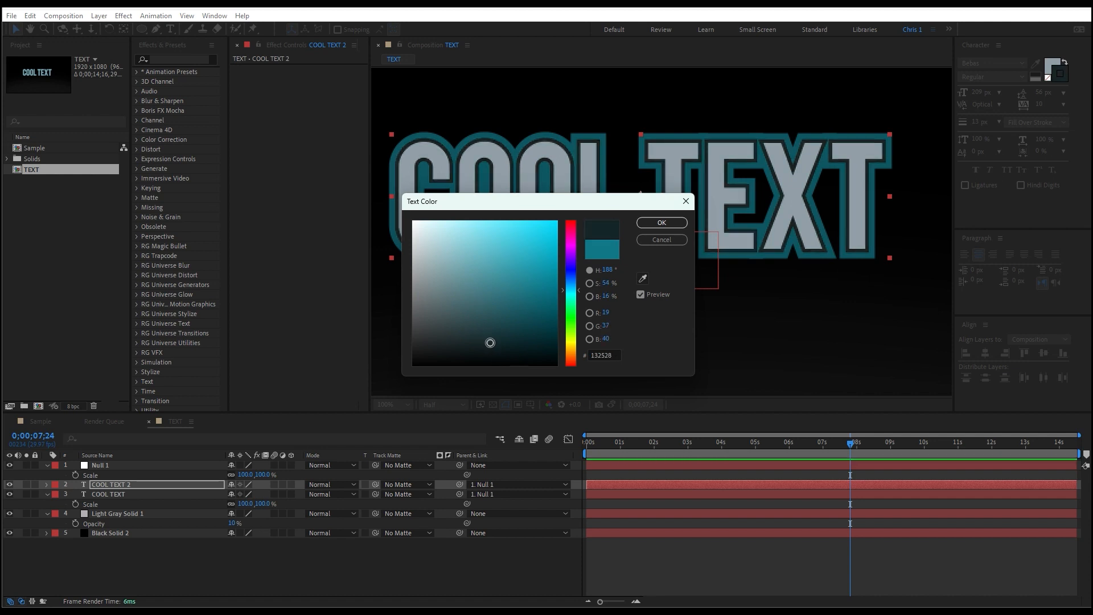
{"action": "key", "text": "Return"}
Find the Drop Shadow effect and apply it to the COOL TEXT 2 layer
{"action": "left_click", "coordinate": [122, 486]}
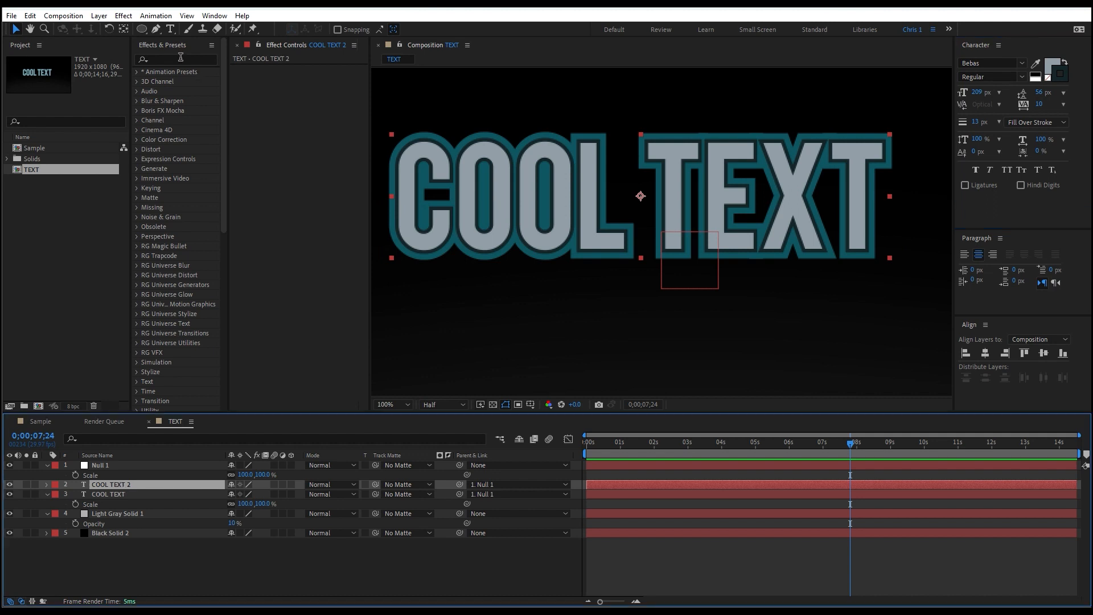
{"action": "left_click", "coordinate": [176, 59]}
{"action": "type", "text": "drop[["}
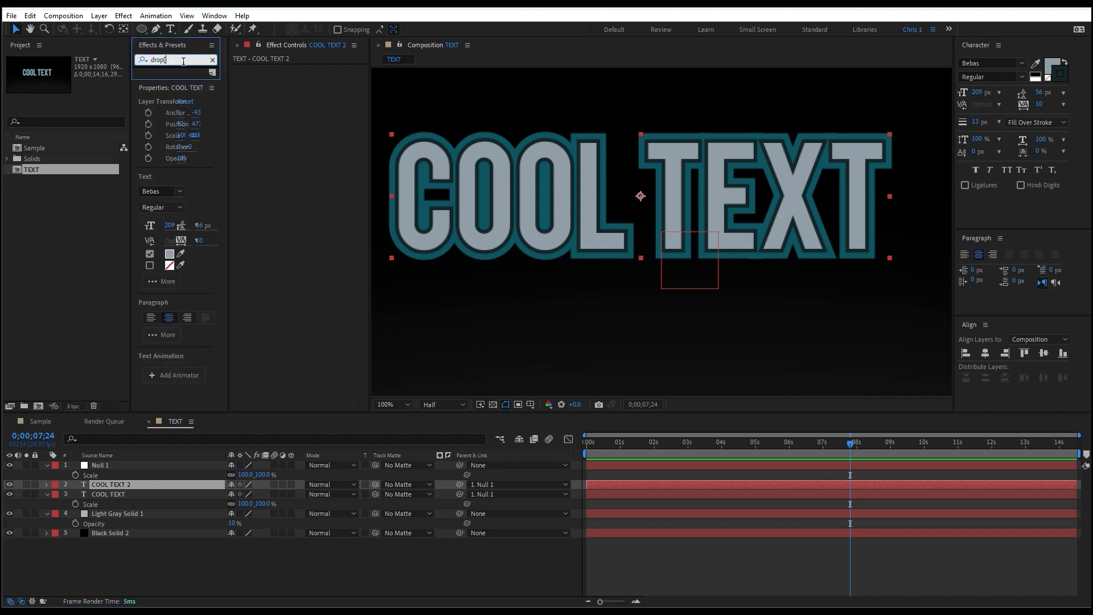
{"action": "key", "text": "BackSpace"}
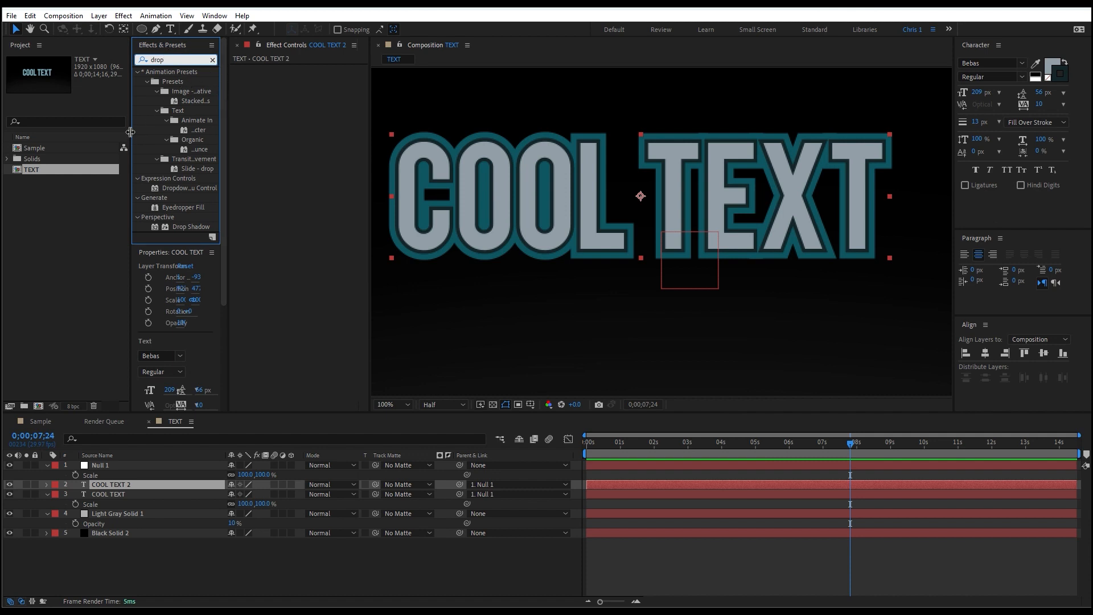
{"action": "left_click_drag", "start_coordinate": [130, 132], "coordinate": [97, 132]}
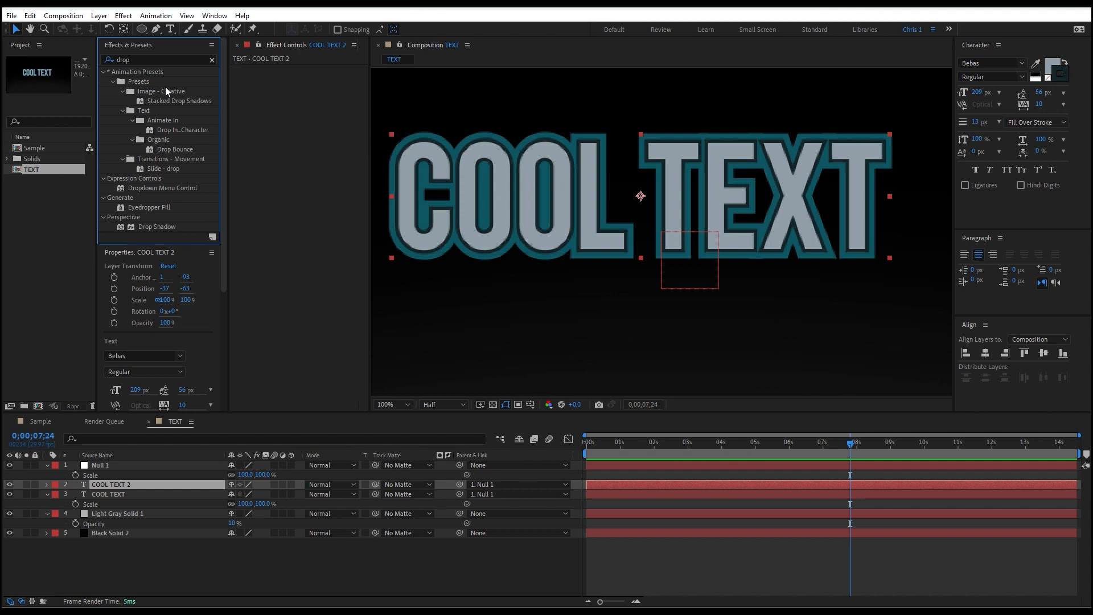
{"action": "left_click", "coordinate": [164, 227]}
{"action": "double_click", "coordinate": [165, 227]}
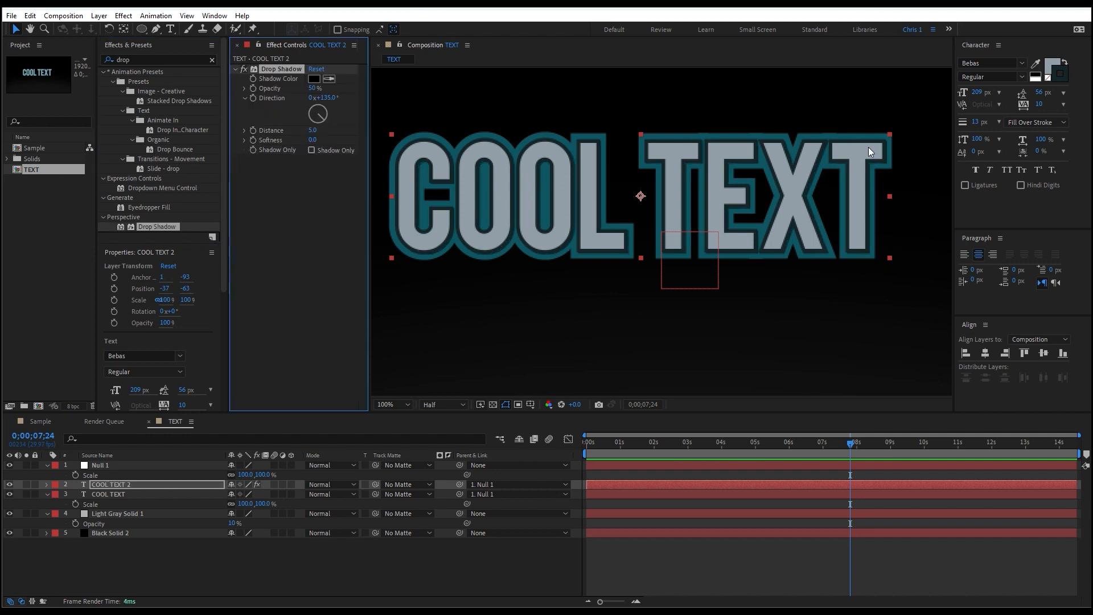
{"action": "left_click", "coordinate": [118, 485]}
{"action": "left_click", "coordinate": [118, 485]}
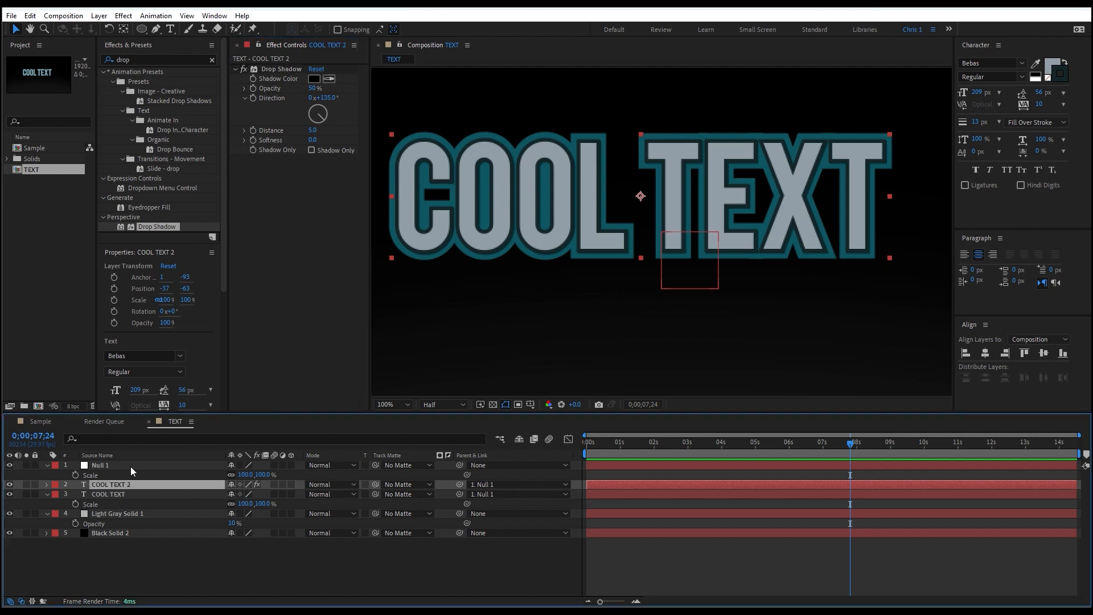
{"action": "left_click", "coordinate": [115, 495]}
{"action": "left_click", "coordinate": [121, 482]}
{"action": "left_click", "coordinate": [116, 494]}
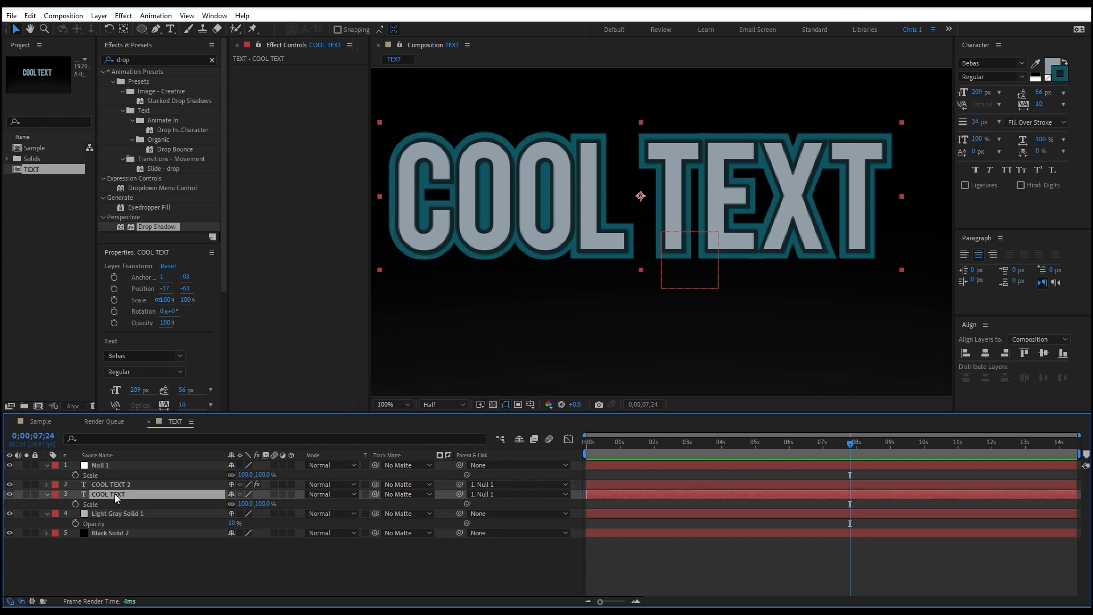
{"action": "left_click", "coordinate": [124, 484]}
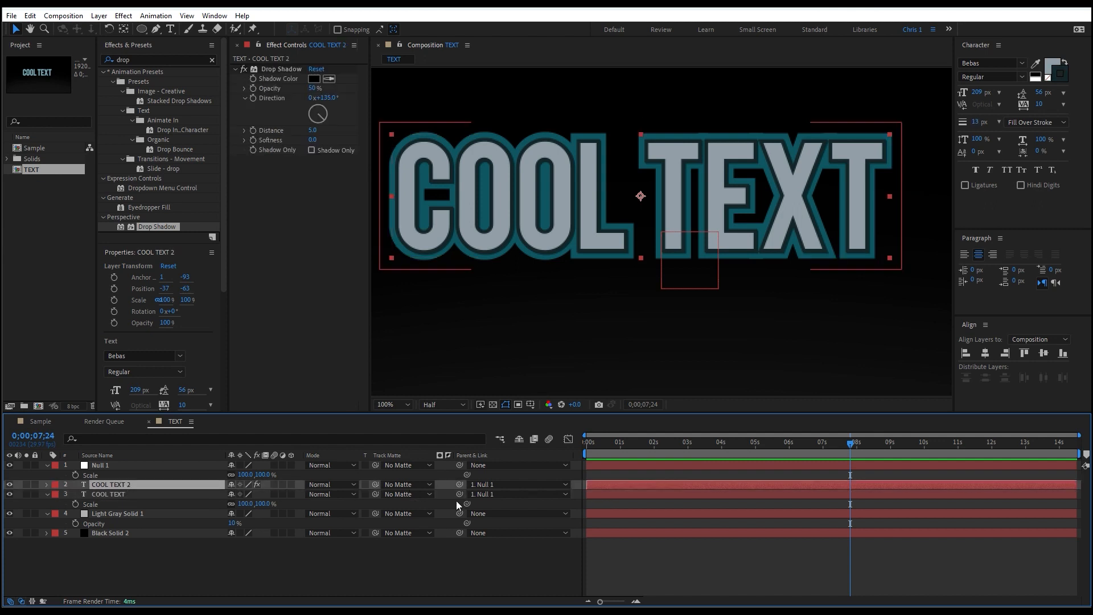
Try out the scale of Null 1 on its parented text layers and check the title against the full frame
{"action": "left_click", "coordinate": [102, 466]}
{"action": "left_click_drag", "start_coordinate": [244, 474], "coordinate": [244, 474]}
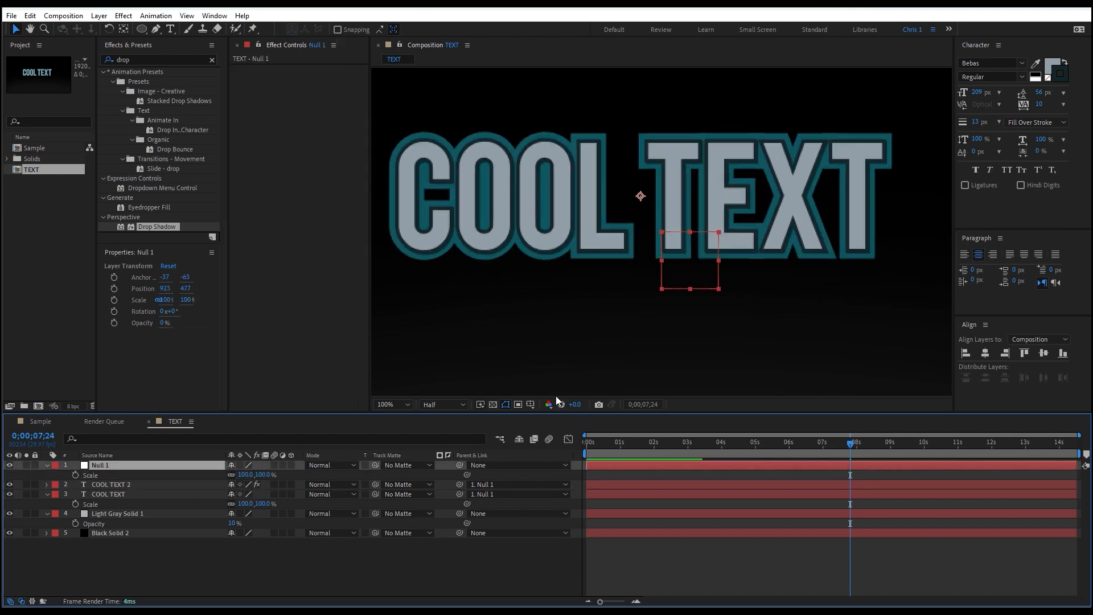
{"action": "scroll", "coordinate": [601, 297], "scroll_direction": "down", "scroll_amount": 2}
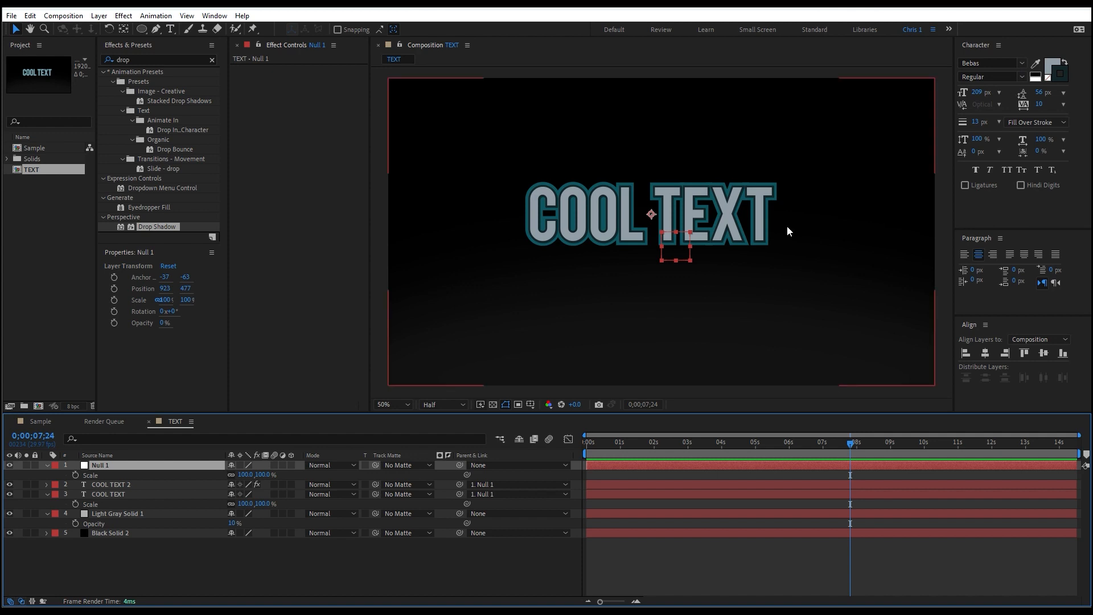
{"action": "key", "text": "period"}
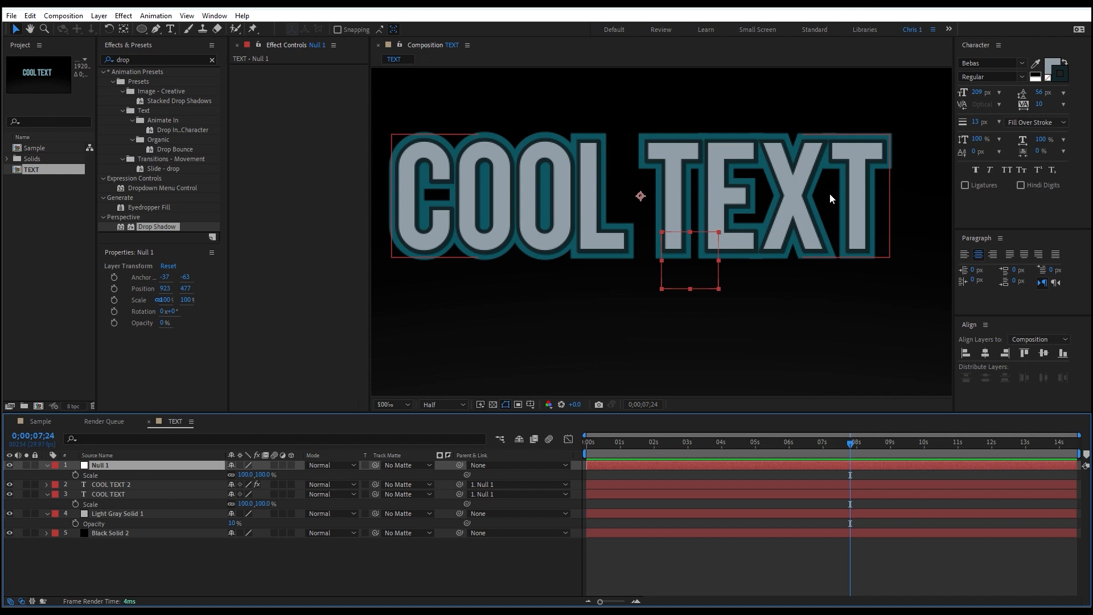
{"action": "key", "text": "comma"}
{"action": "left_click", "coordinate": [466, 589]}
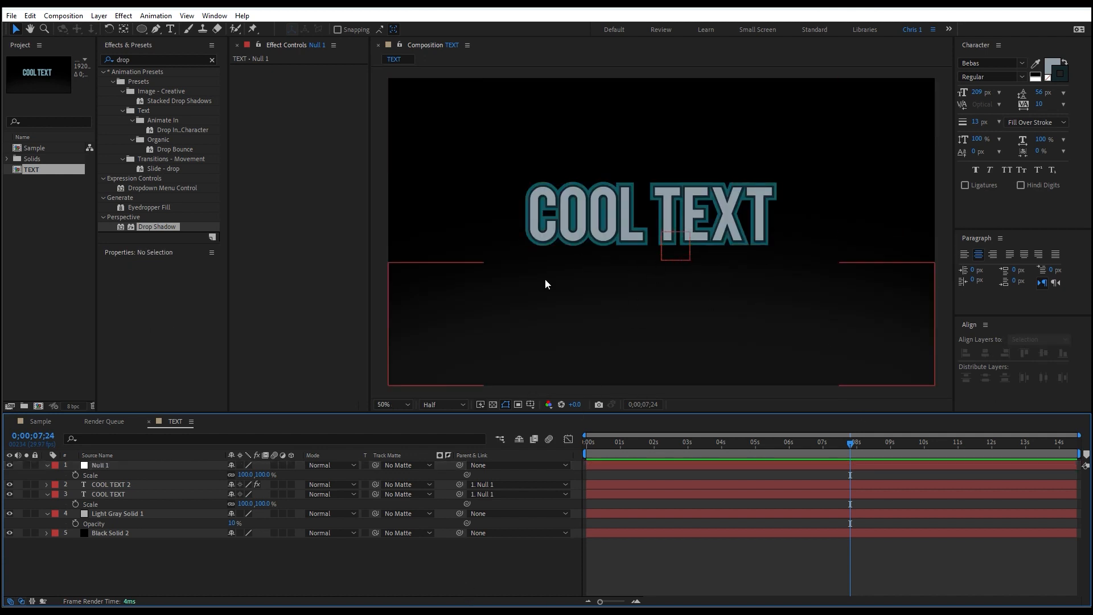
Move the current time to 0;00;00;17 and duplicate the COOL TEXT 2 layer
{"action": "left_click_drag", "start_coordinate": [709, 443], "coordinate": [805, 483]}
{"action": "left_click", "coordinate": [606, 443]}
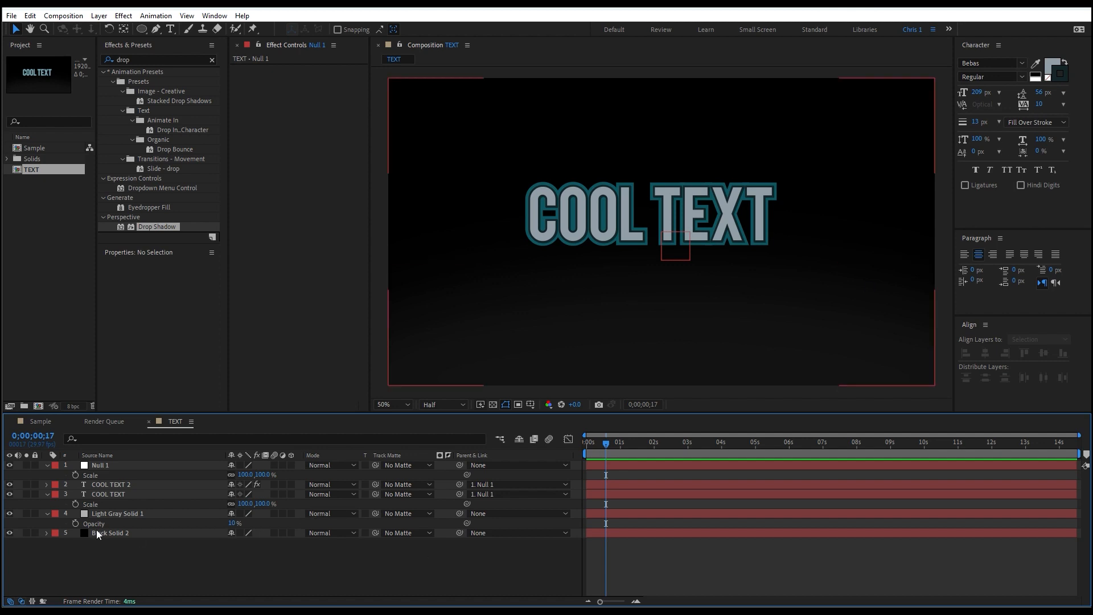
{"action": "left_click", "coordinate": [103, 485]}
{"action": "left_click", "coordinate": [101, 491]}
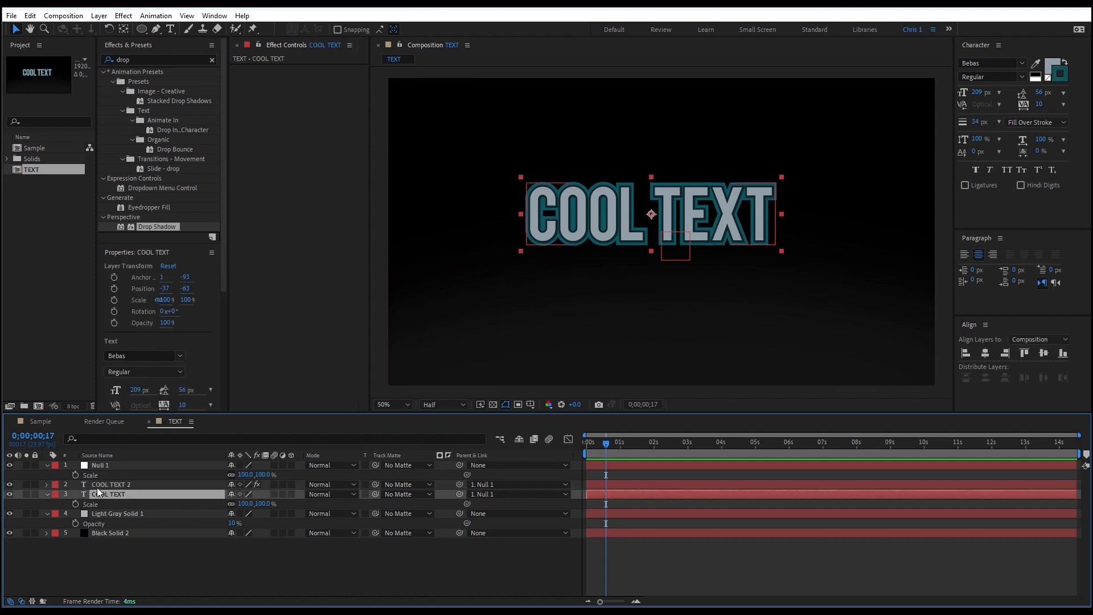
{"action": "left_click", "coordinate": [97, 484]}
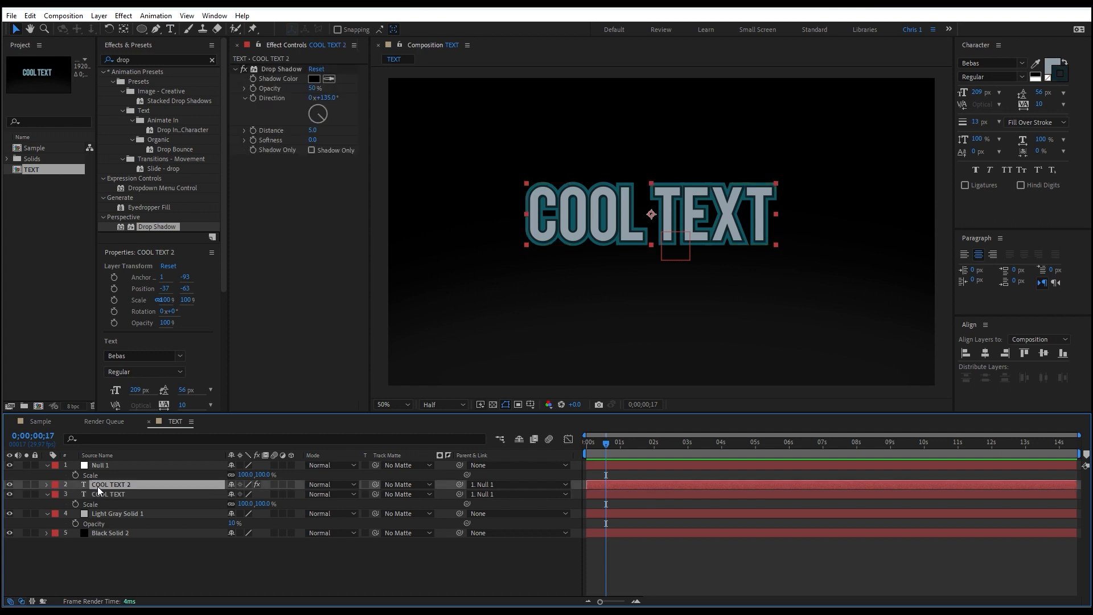
{"action": "key", "text": "ctrl+d"}
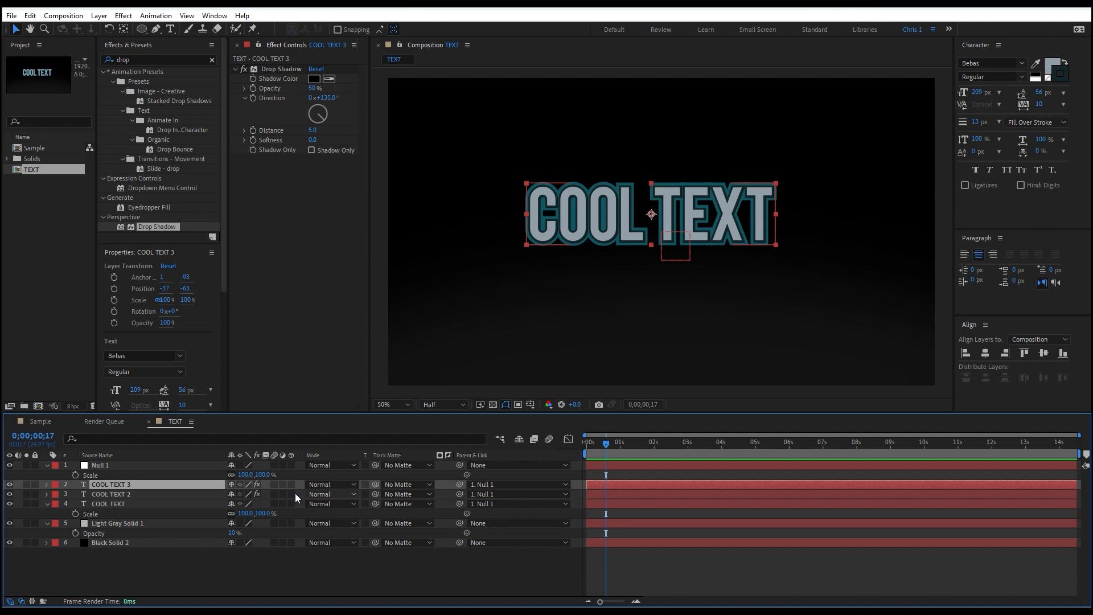
Rename the new text copy as reflecttion and move it directly below the COOL TEXT layer
{"action": "right_click", "coordinate": [127, 486]}
{"action": "left_click", "coordinate": [161, 453]}
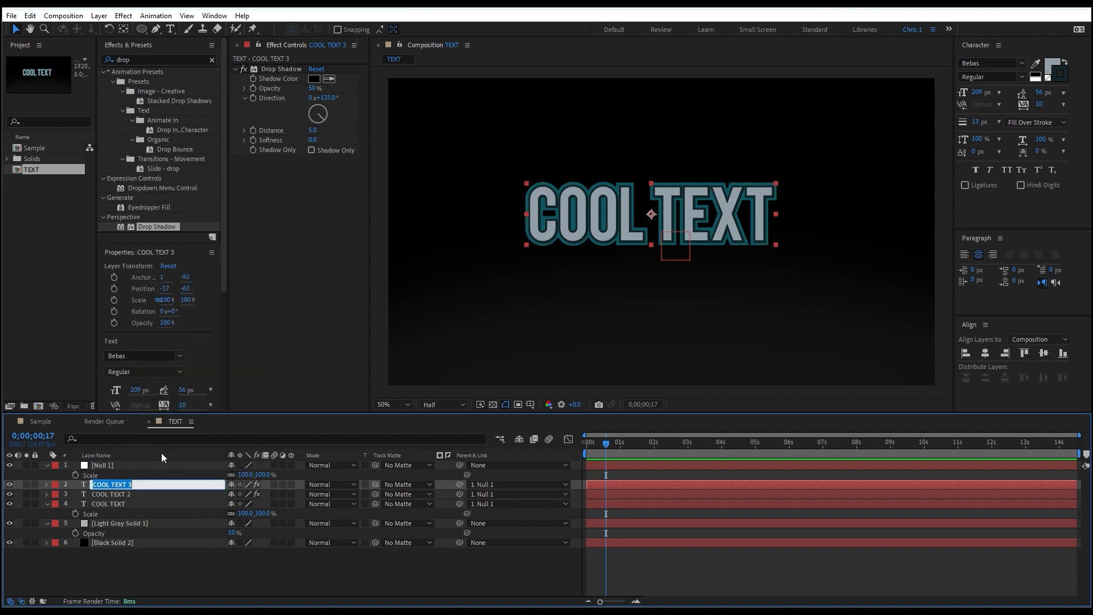
{"action": "type", "text": "reflec"}
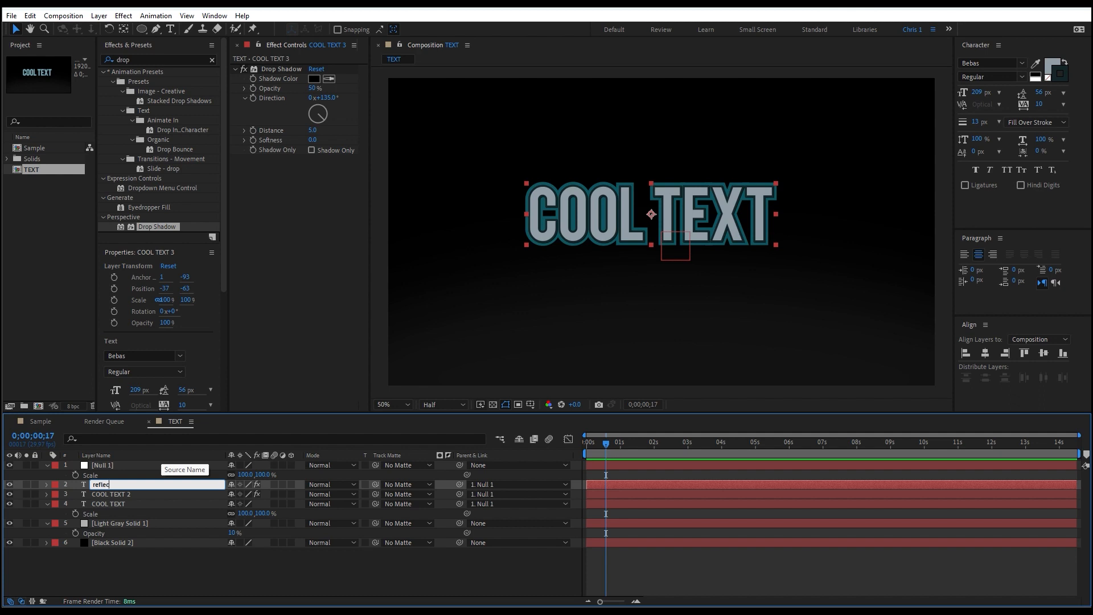
{"action": "type", "text": "ttion"}
{"action": "left_click", "coordinate": [234, 570]}
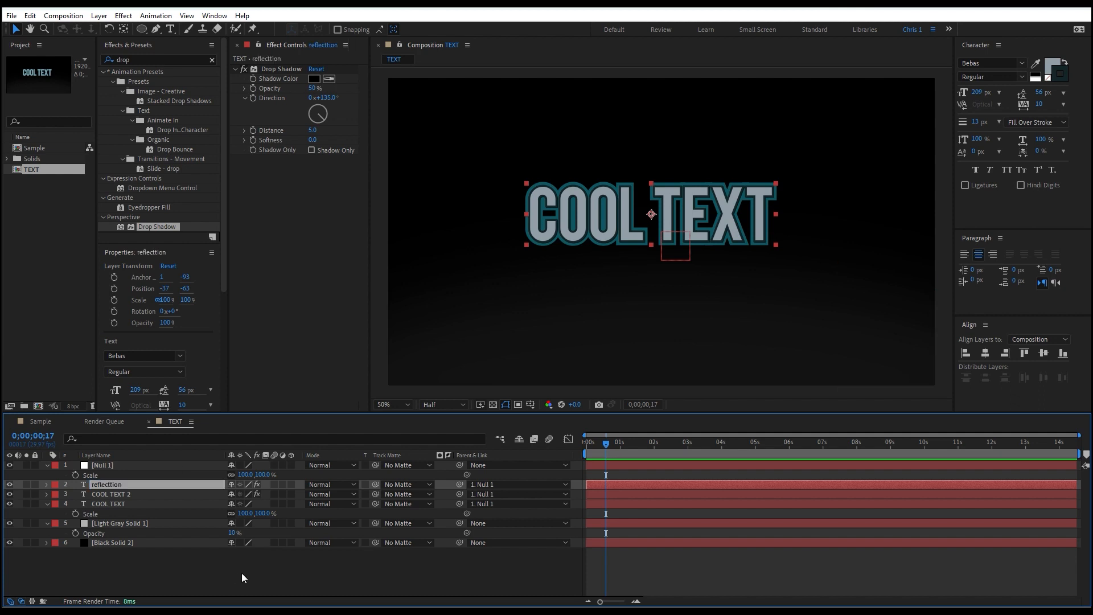
{"action": "left_click", "coordinate": [107, 478]}
{"action": "left_click_drag", "start_coordinate": [111, 485], "coordinate": [113, 515]}
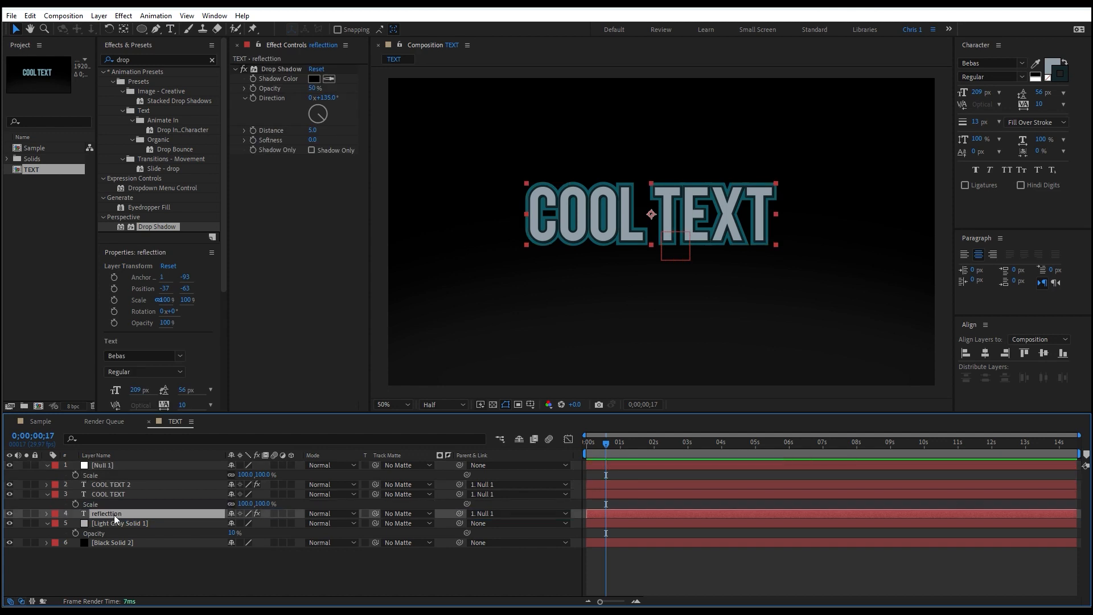
Make the COOL TEXT 2, COOL TEXT and reflecttion layers 3D and collapse the expanded layer properties
{"action": "left_click", "coordinate": [108, 484], "text": "shift"}
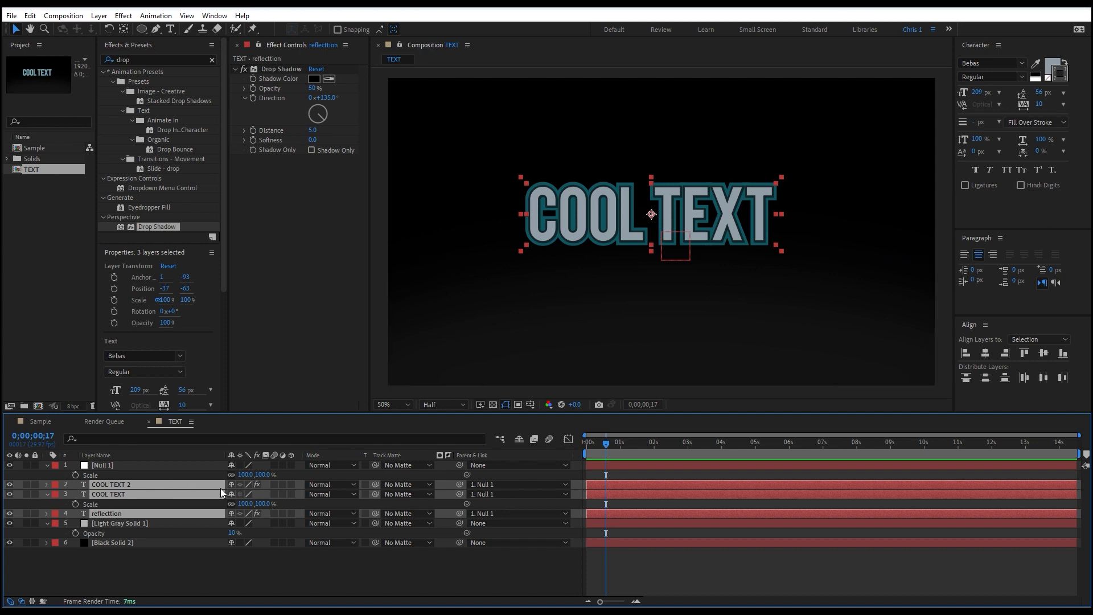
{"action": "left_click", "coordinate": [291, 484]}
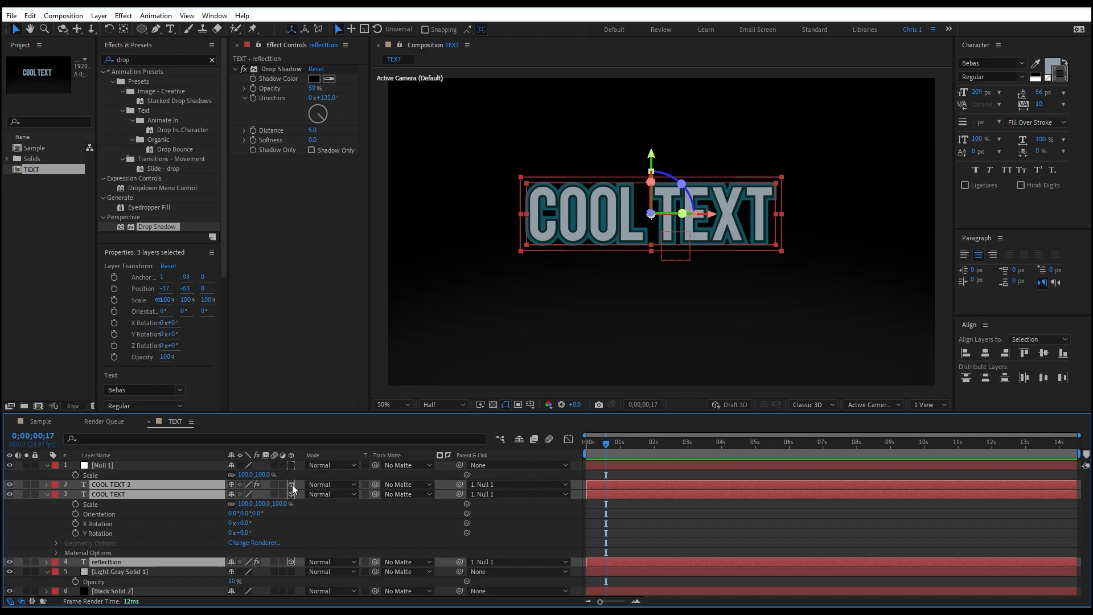
{"action": "left_click", "coordinate": [47, 494]}
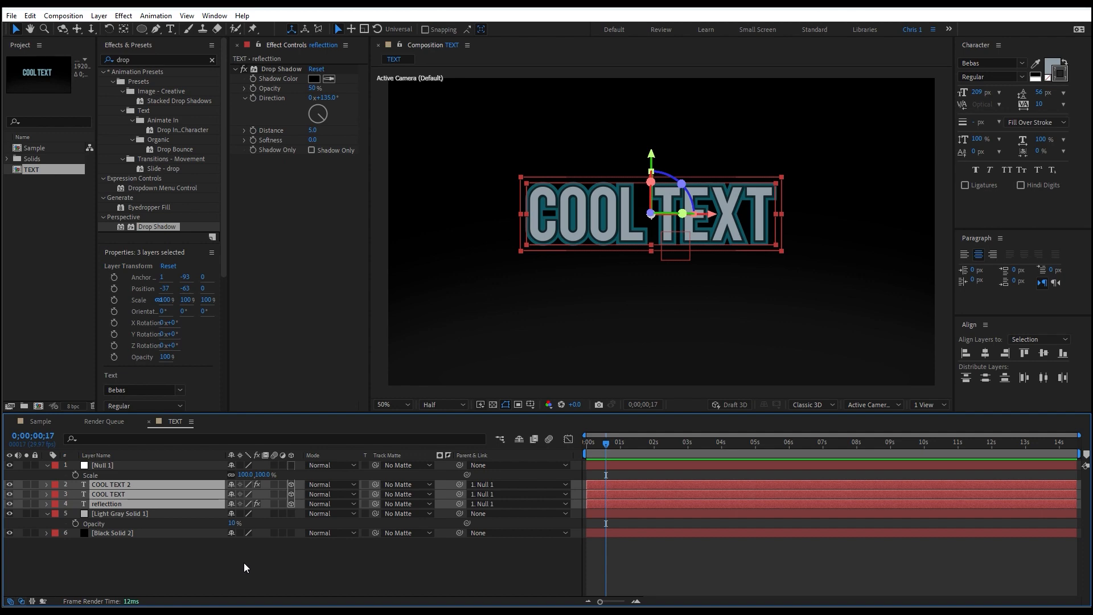
{"action": "left_click", "coordinate": [47, 514]}
{"action": "left_click", "coordinate": [46, 465]}
{"action": "left_click", "coordinate": [220, 555]}
Add a two-node camera with the 50mm preset at 0;00;00;18 and move it to the top of the layer stack
{"action": "left_click_drag", "start_coordinate": [618, 446], "coordinate": [628, 477]}
{"action": "left_click_drag", "start_coordinate": [606, 477], "coordinate": [607, 477]}
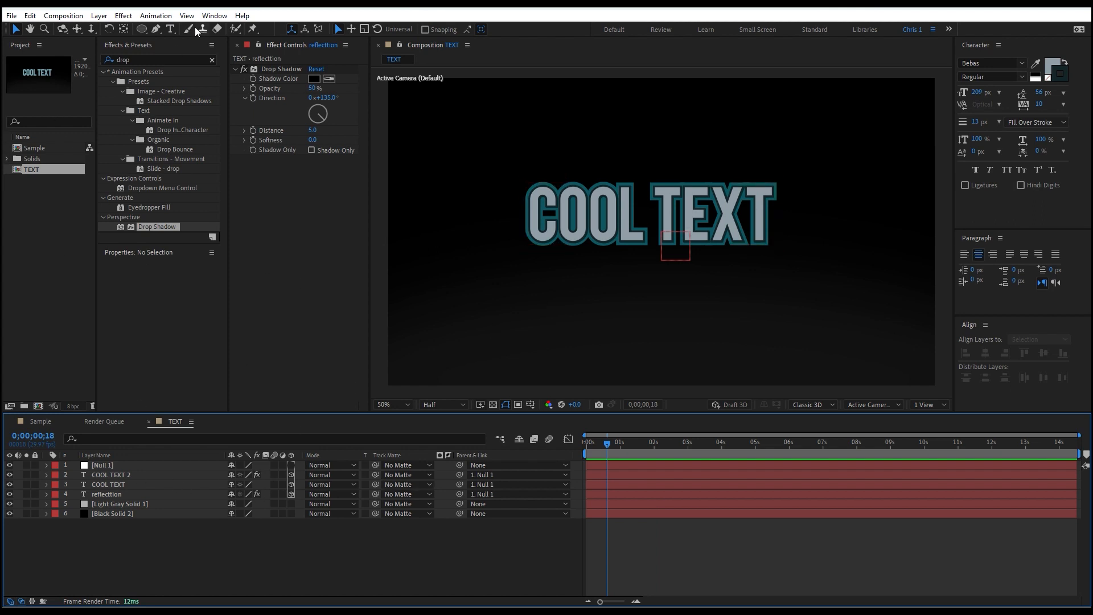
{"action": "left_click", "coordinate": [114, 477]}
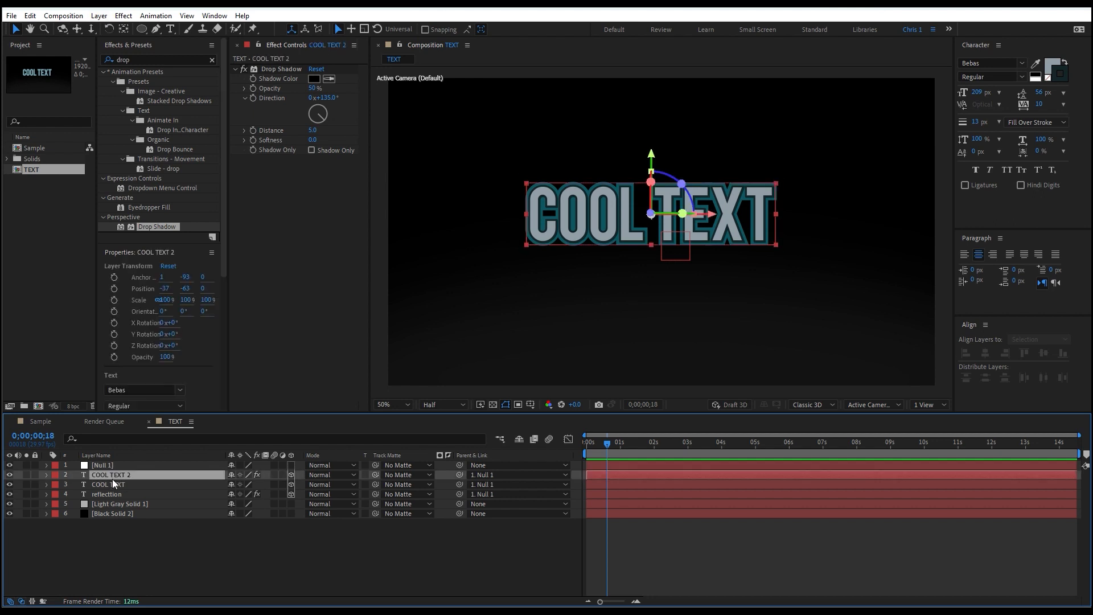
{"action": "left_click", "coordinate": [111, 494]}
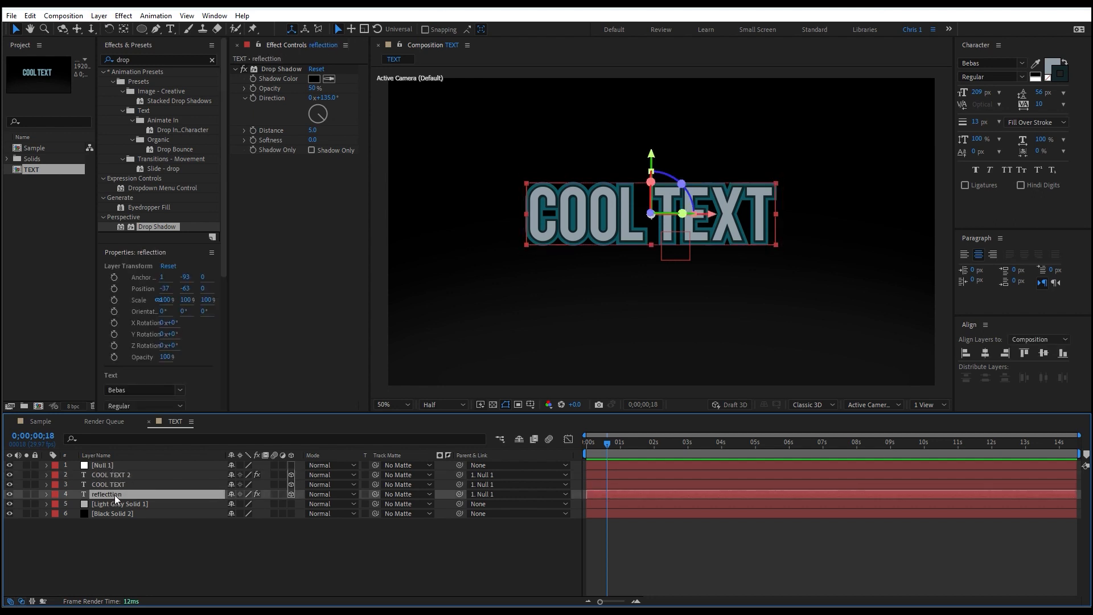
{"action": "left_click", "coordinate": [99, 16]}
{"action": "mouse_move", "coordinate": [125, 31]}
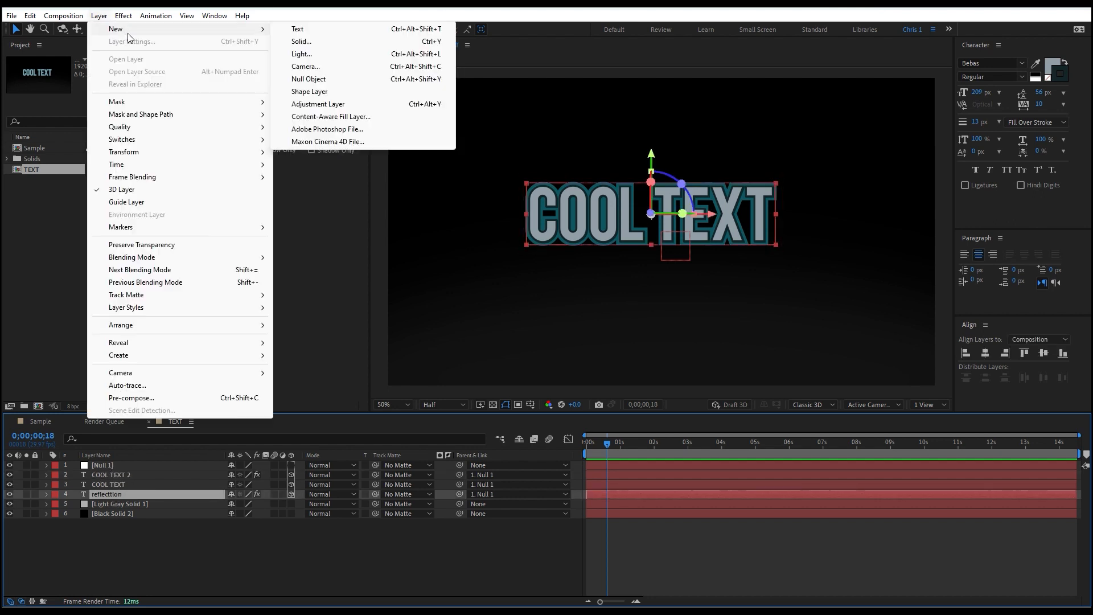
{"action": "left_click", "coordinate": [318, 67]}
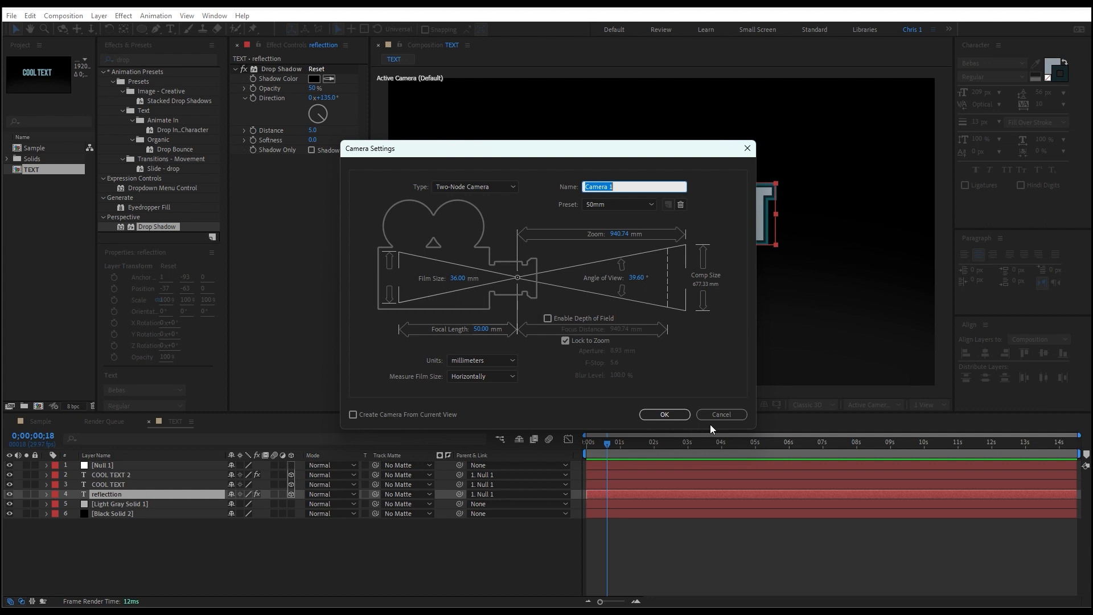
{"action": "left_click", "coordinate": [665, 415]}
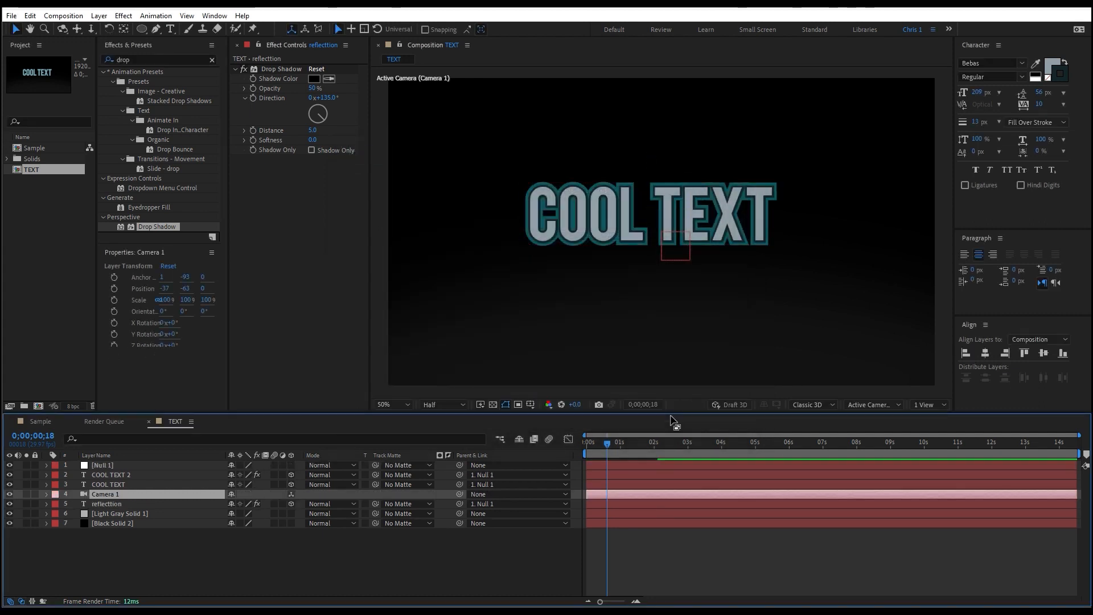
{"action": "left_click_drag", "start_coordinate": [112, 492], "coordinate": [118, 463]}
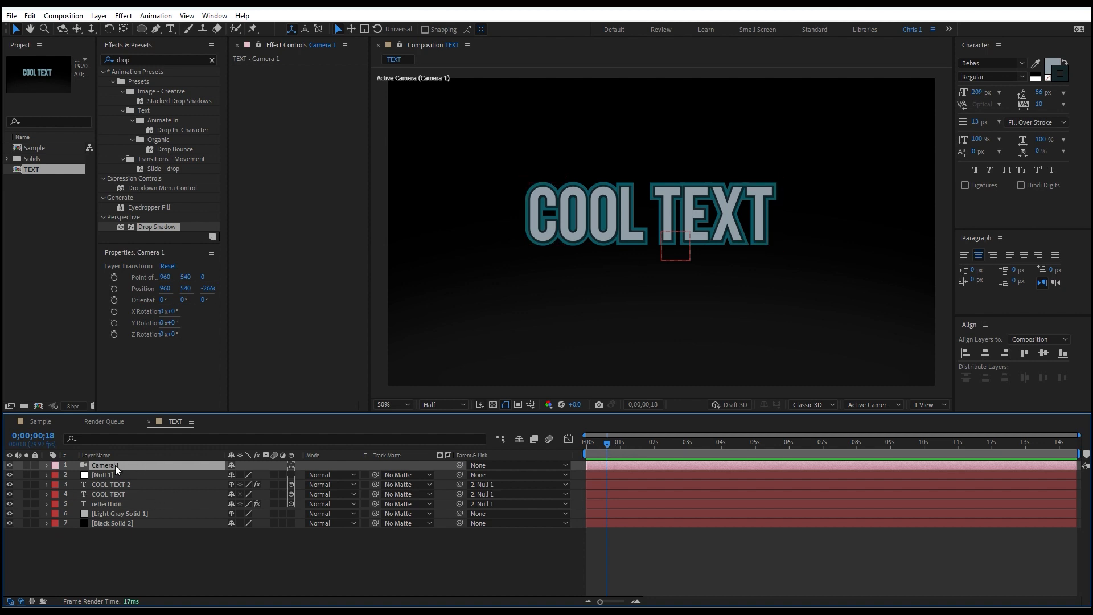
Try raising Camera 1's point of interest to a Y value of 430, and undo the change
{"action": "left_click", "coordinate": [46, 467]}
{"action": "left_click", "coordinate": [56, 476]}
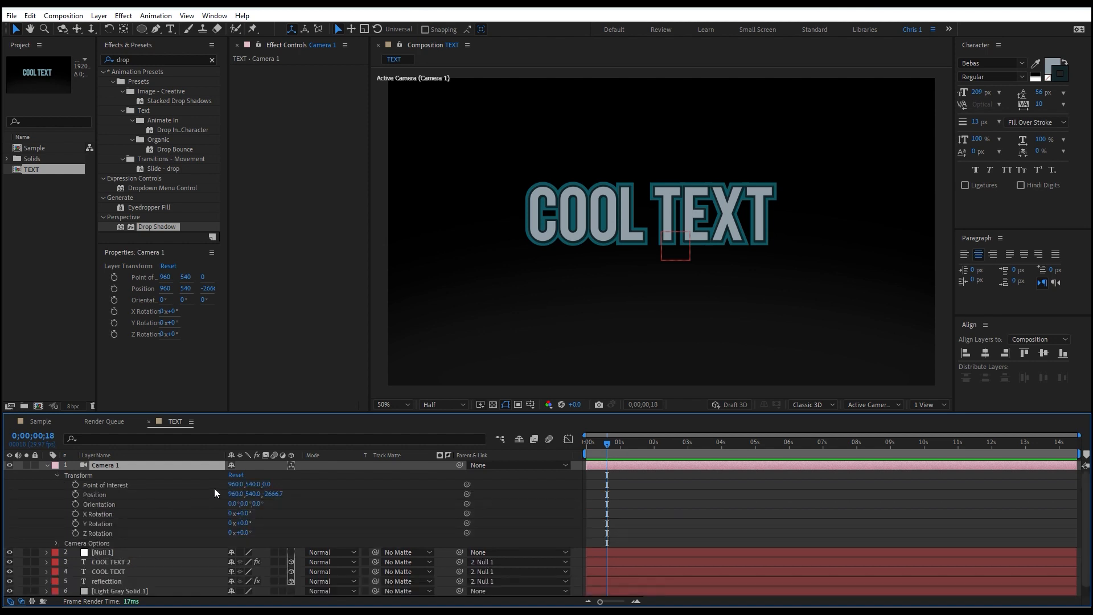
{"action": "left_click_drag", "start_coordinate": [253, 483], "coordinate": [164, 510]}
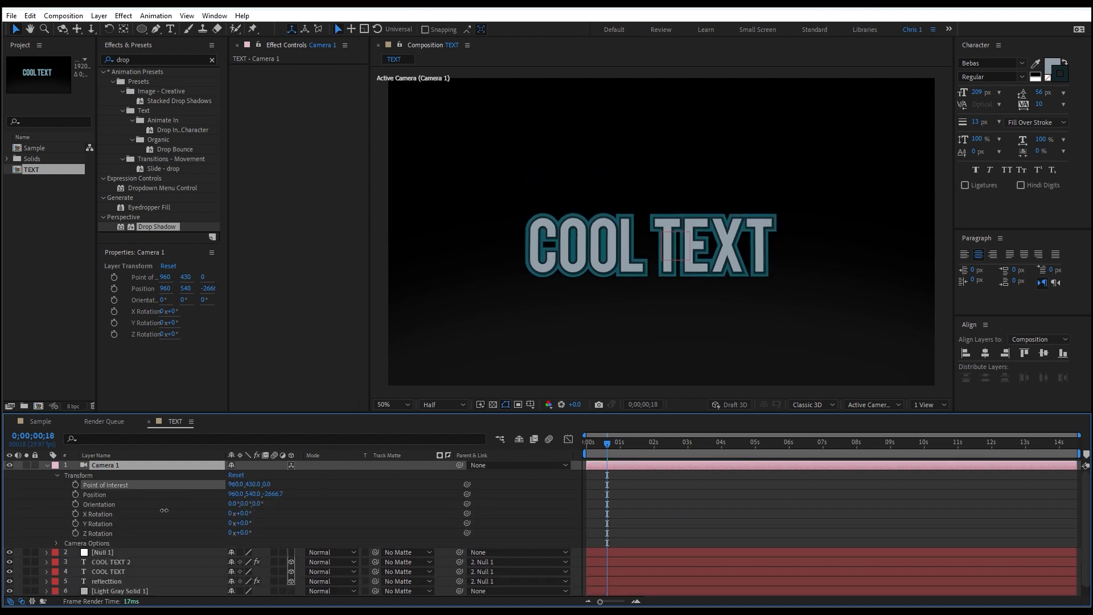
{"action": "key", "text": "ctrl+z"}
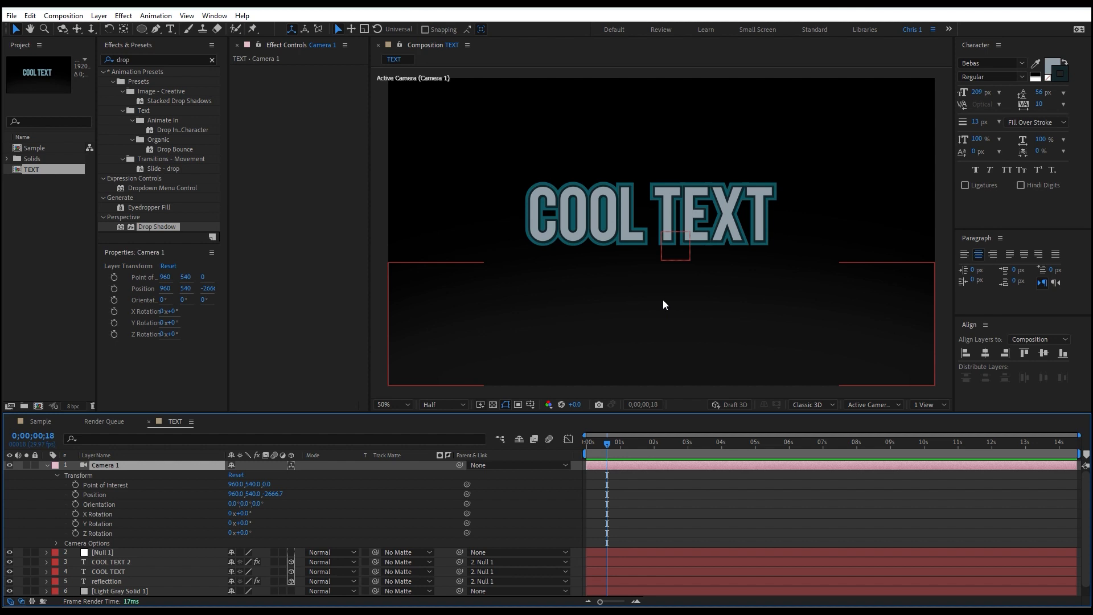
Try panning Camera 1 freely around the COOL TEXT title with the pan camera tool, and undo the move
{"action": "key", "text": "c"}
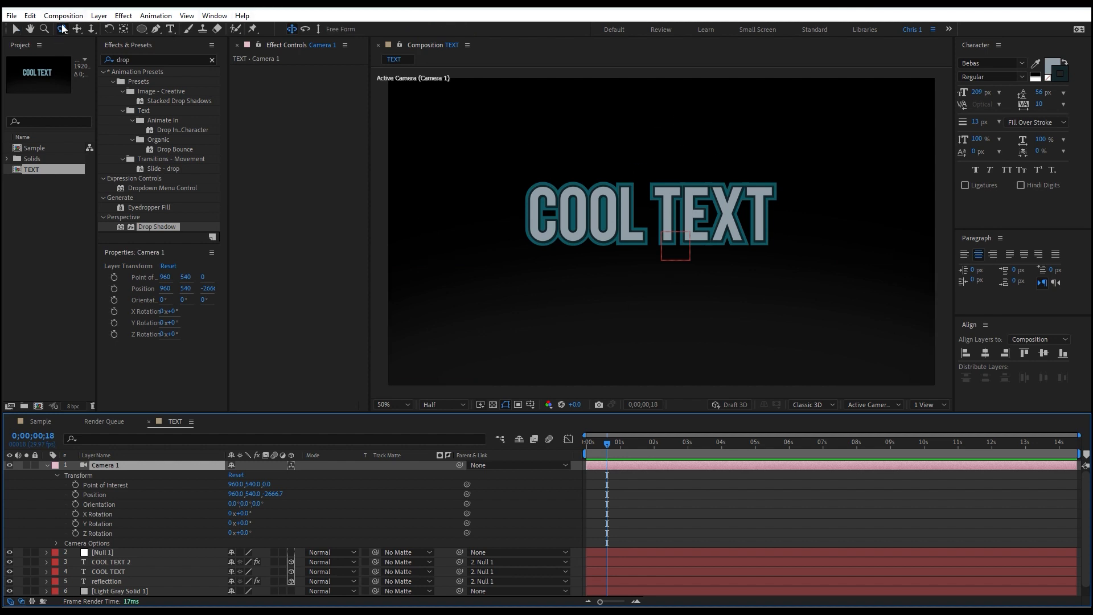
{"action": "key", "text": "c"}
{"action": "left_click_drag", "start_coordinate": [618, 274], "coordinate": [811, 311]}
{"action": "left_click_drag", "start_coordinate": [817, 200], "coordinate": [627, 297]}
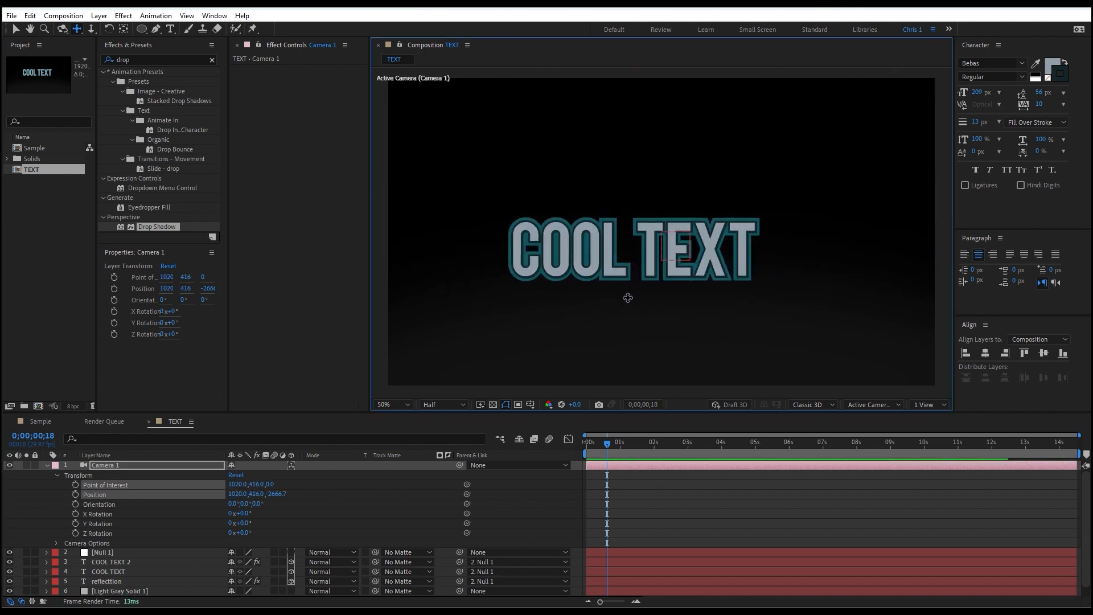
{"action": "key", "text": "ctrl+z"}
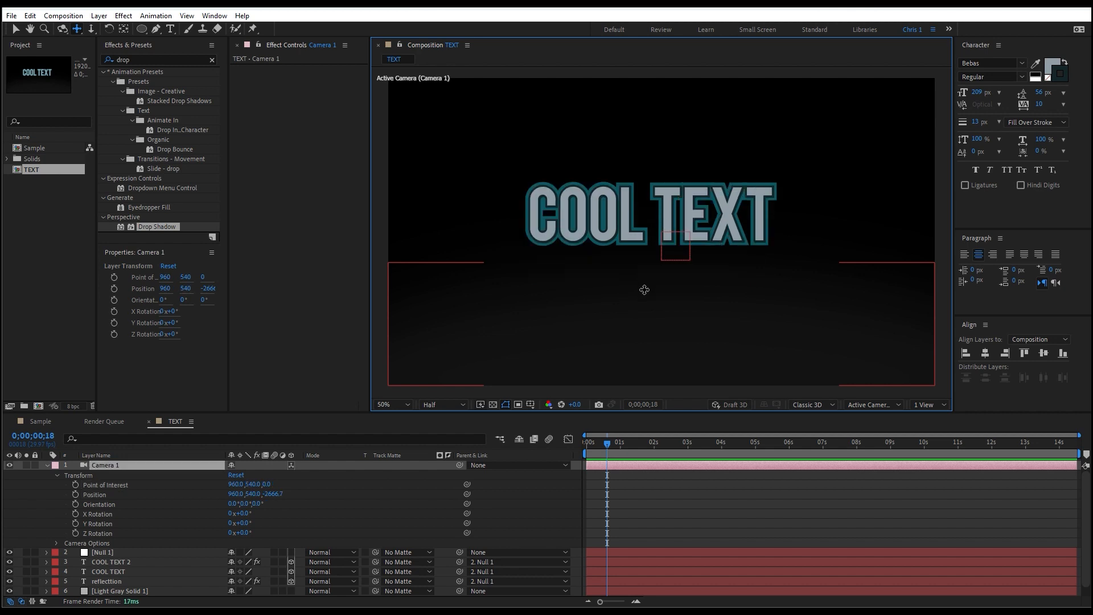
Try dollying Camera 1 towards the title to a Z position of about -1650, and undo the move
{"action": "key", "text": "c"}
{"action": "mouse_move", "coordinate": [645, 293]}
{"action": "left_mouse_down"}
{"action": "mouse_move", "coordinate": [630, 131]}
{"action": "mouse_move", "coordinate": [630, 373]}
{"action": "mouse_move", "coordinate": [647, 146]}
{"action": "mouse_move", "coordinate": [643, 292]}
{"action": "mouse_move", "coordinate": [654, 301]}
{"action": "left_mouse_up"}
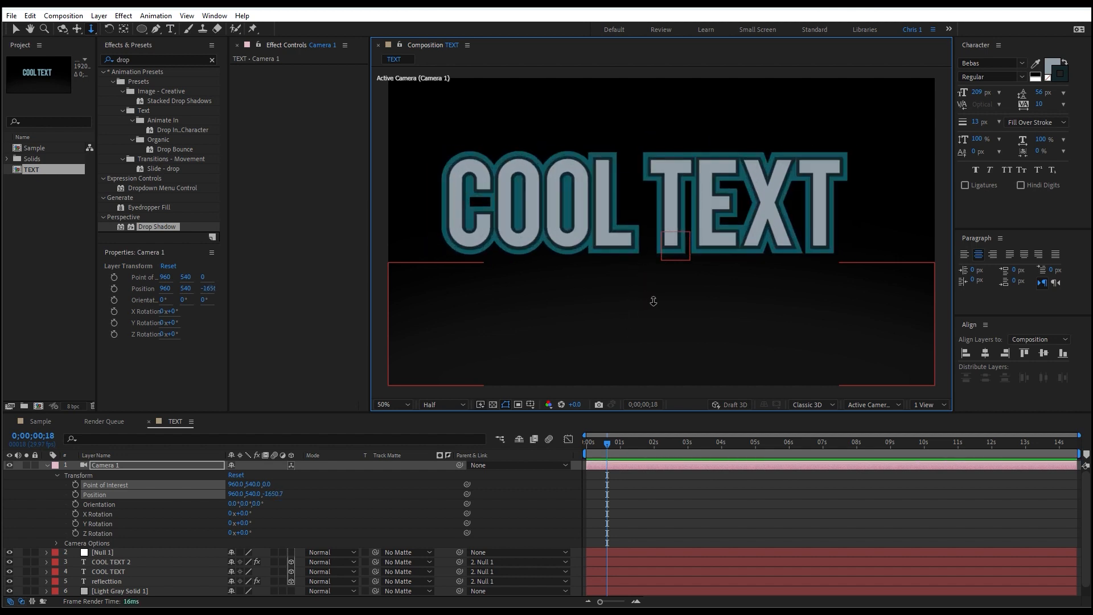
{"action": "key", "text": "ctrl+z"}
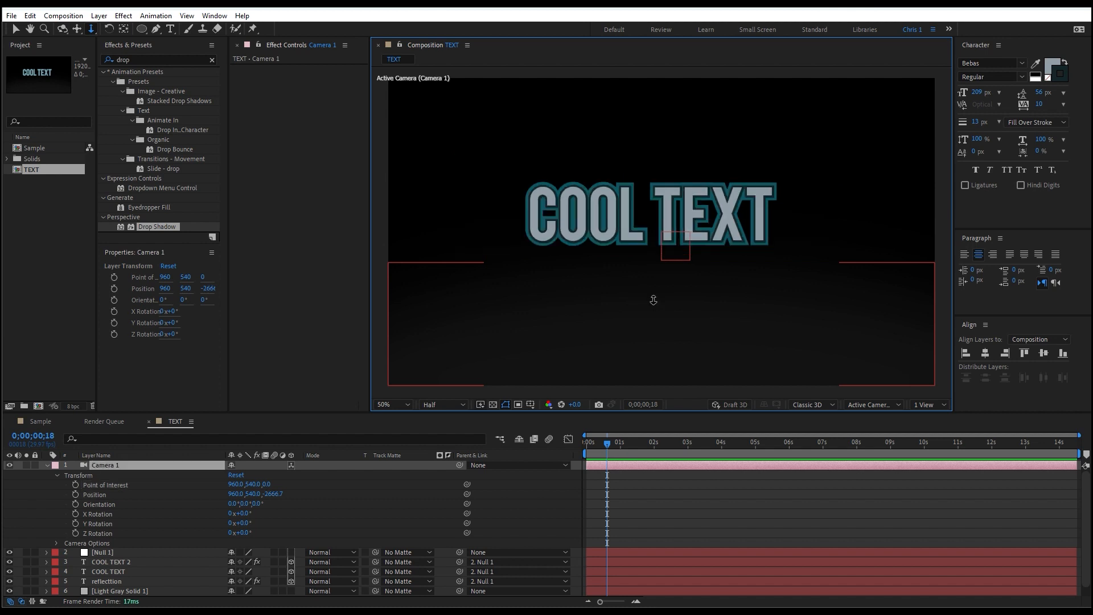
Set the current time to 0;00;00;00, collapse Camera 1's properties and move the reflecttion layer straight down to about Y 259
{"action": "left_click_drag", "start_coordinate": [602, 441], "coordinate": [559, 473]}
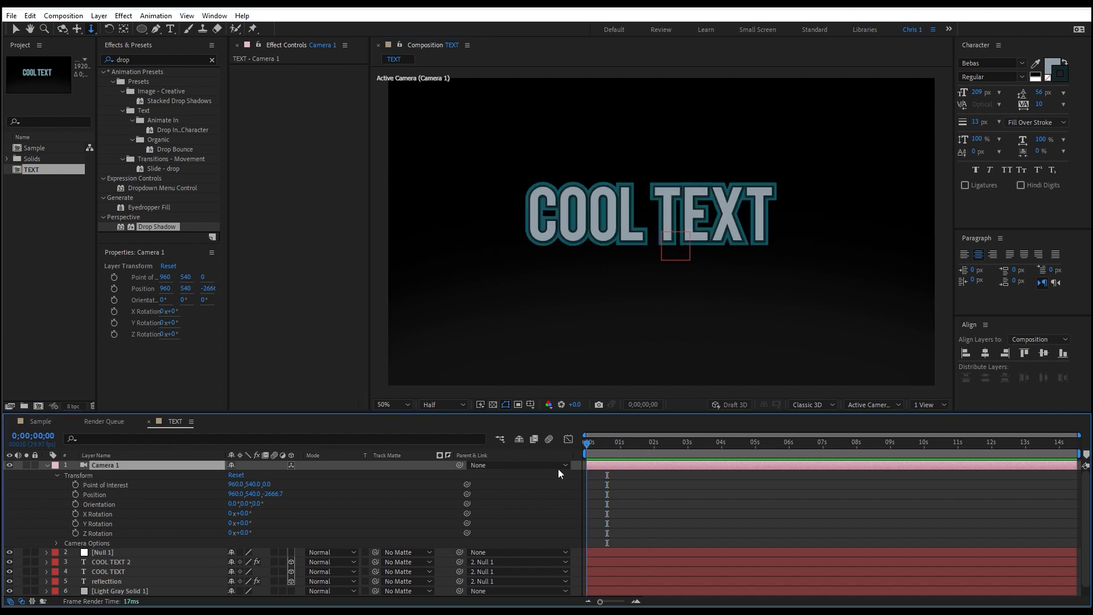
{"action": "left_click", "coordinate": [47, 465]}
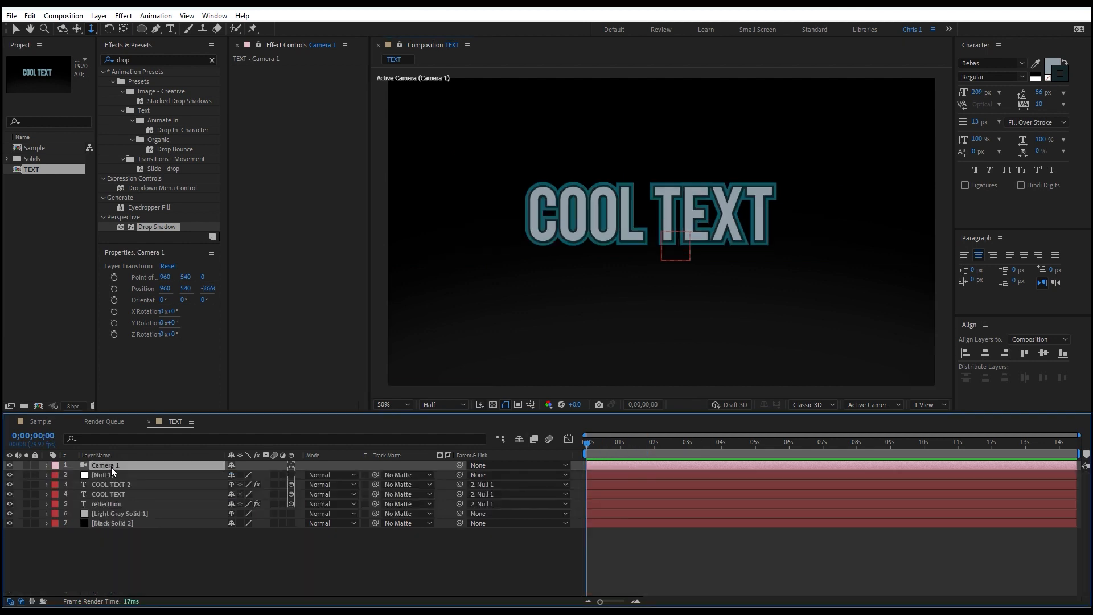
{"action": "left_click", "coordinate": [112, 504]}
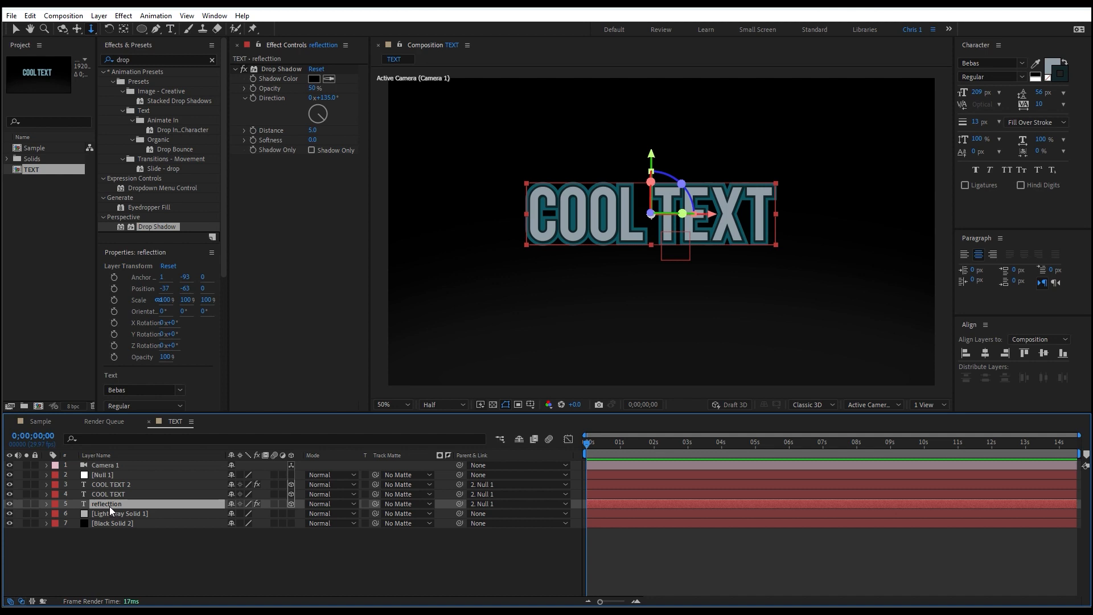
{"action": "left_click", "coordinate": [15, 29]}
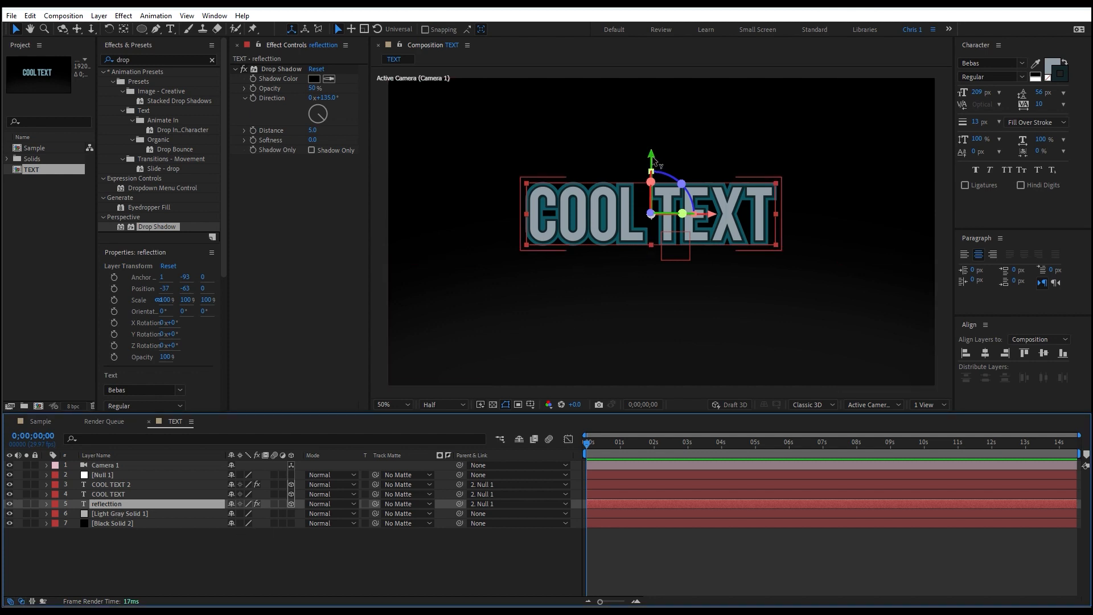
{"action": "left_click_drag", "start_coordinate": [653, 161], "coordinate": [648, 251]}
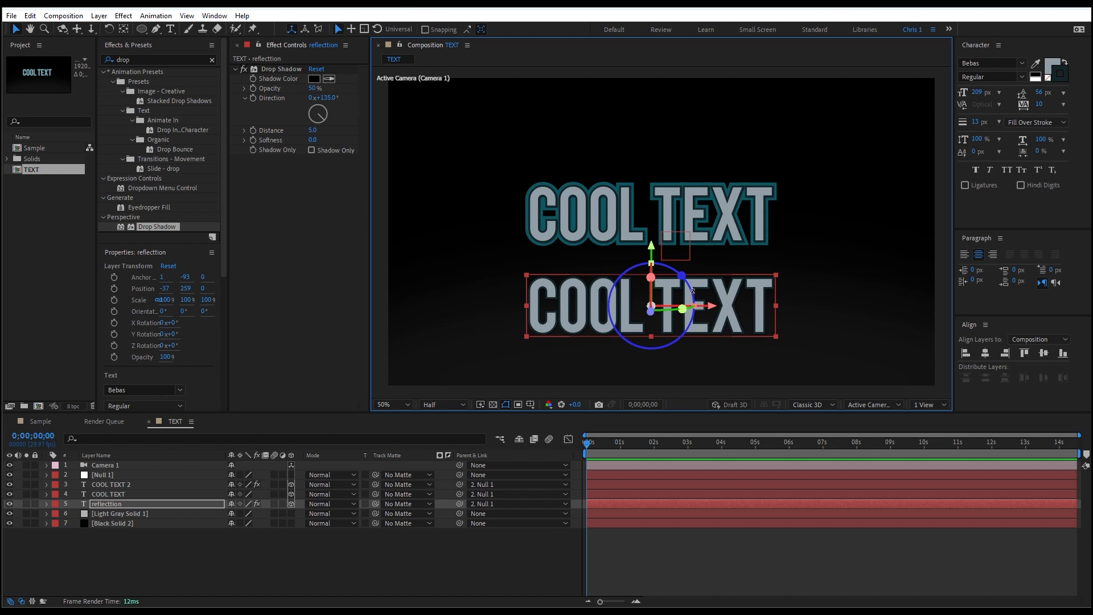
Try rotating the reflecttion layer freehand with the Rotation tool, and undo each rotation
{"action": "key", "text": "w"}
{"action": "left_click_drag", "start_coordinate": [650, 306], "coordinate": [651, 306]}
{"action": "left_click_drag", "start_coordinate": [655, 249], "coordinate": [685, 331]}
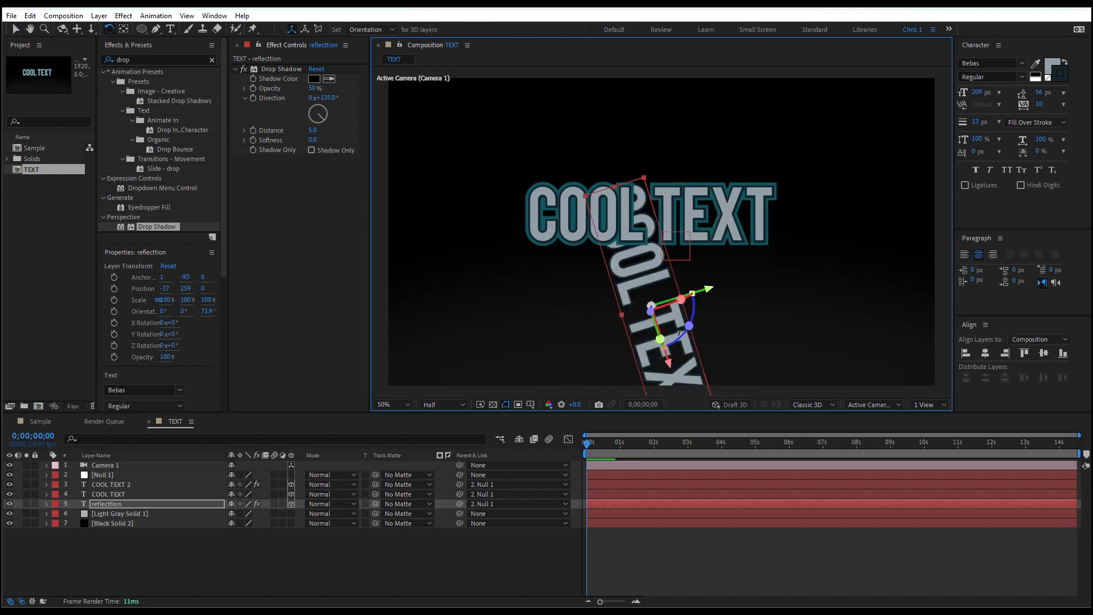
{"action": "key", "text": "ctrl+z"}
{"action": "left_click_drag", "start_coordinate": [670, 312], "coordinate": [648, 305]}
{"action": "key", "text": "ctrl+z"}
Reveal the reflecttion layer's rotation properties and set its X Rotation to 90°
{"action": "left_click", "coordinate": [99, 503]}
{"action": "key", "text": "r"}
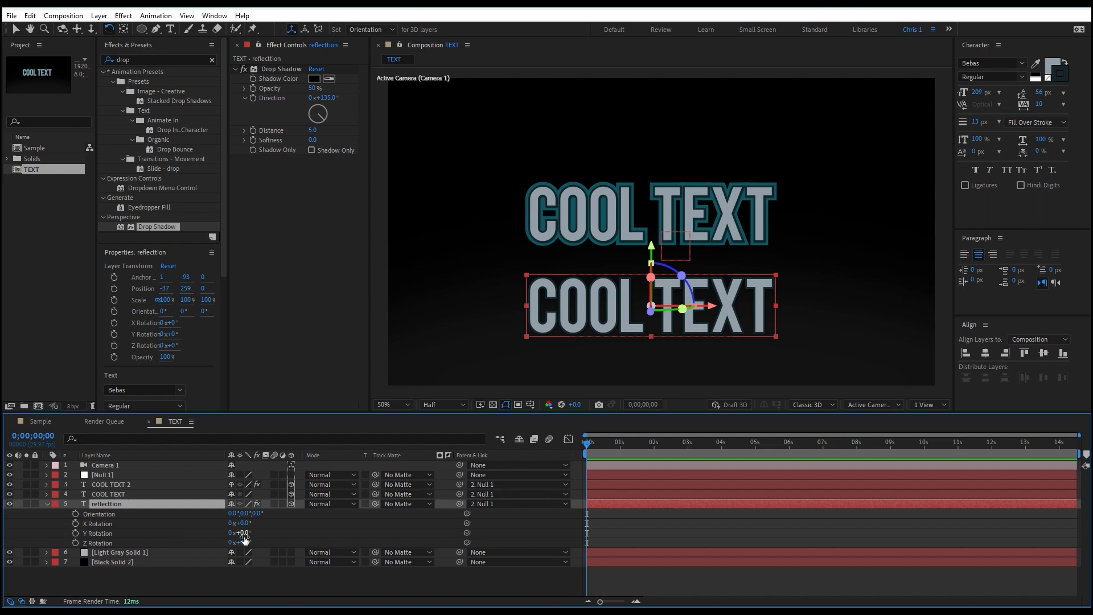
{"action": "left_click_drag", "start_coordinate": [241, 542], "coordinate": [259, 521]}
{"action": "key", "text": "ctrl+z"}
{"action": "key", "text": "ctrl+z"}
{"action": "left_click", "coordinate": [260, 521]}
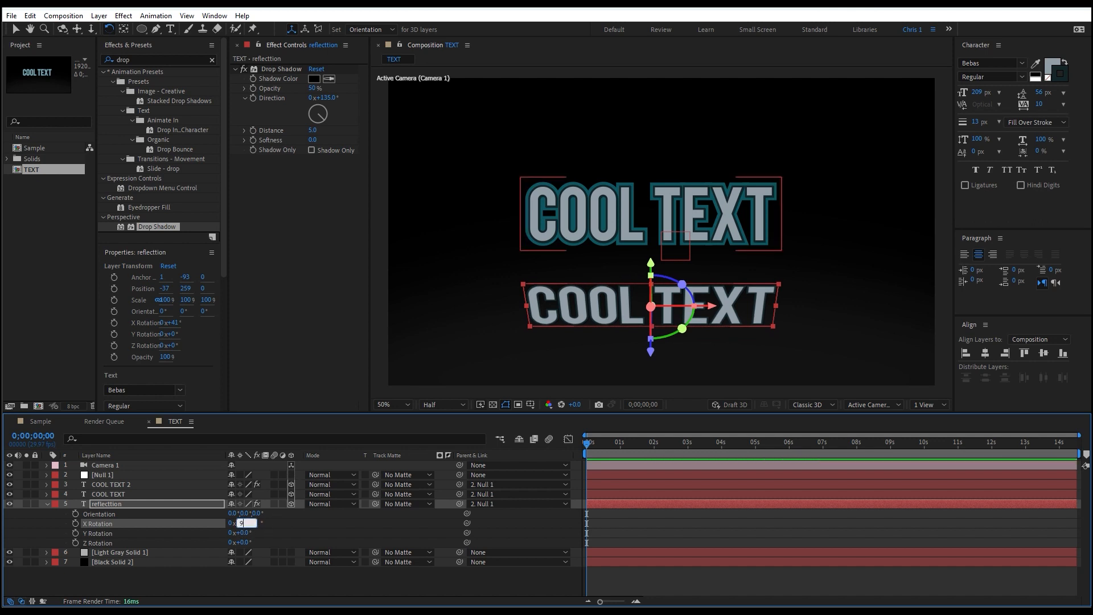
{"action": "key", "text": "Return"}
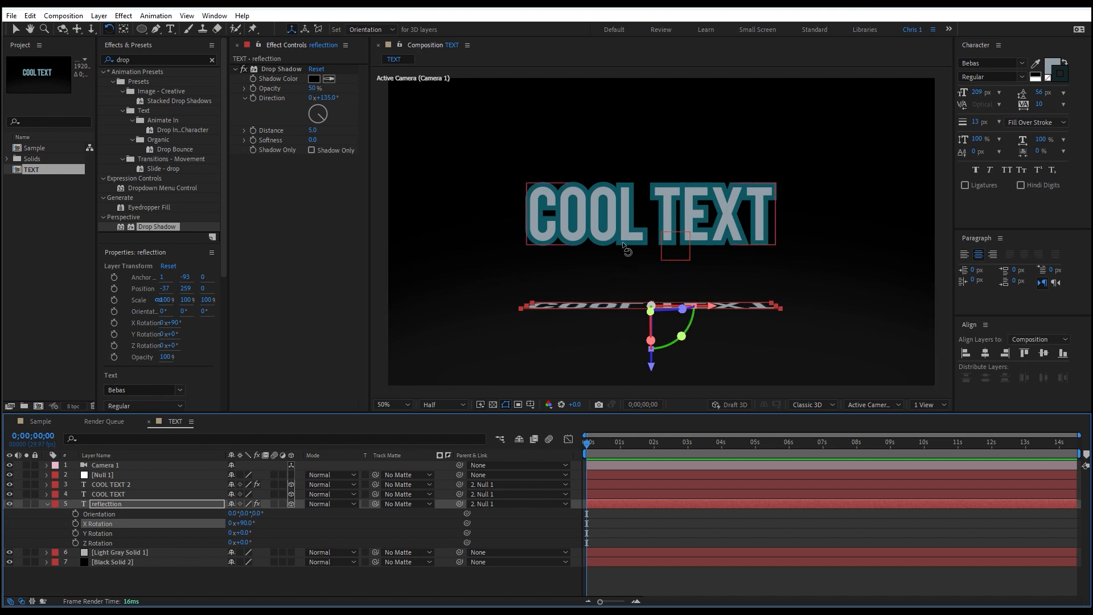
Lower the flattened reflecttion layer to about Y 315, move the current time to 0;00;01;01 and deselect the layer
{"action": "key", "text": "v"}
{"action": "mouse_move", "coordinate": [652, 370]}
{"action": "left_mouse_down"}
{"action": "mouse_move", "coordinate": [652, 526]}
{"action": "mouse_move", "coordinate": [642, 190]}
{"action": "mouse_move", "coordinate": [635, 381]}
{"action": "left_mouse_up"}
{"action": "left_click", "coordinate": [622, 445]}
{"action": "left_click", "coordinate": [460, 568]}
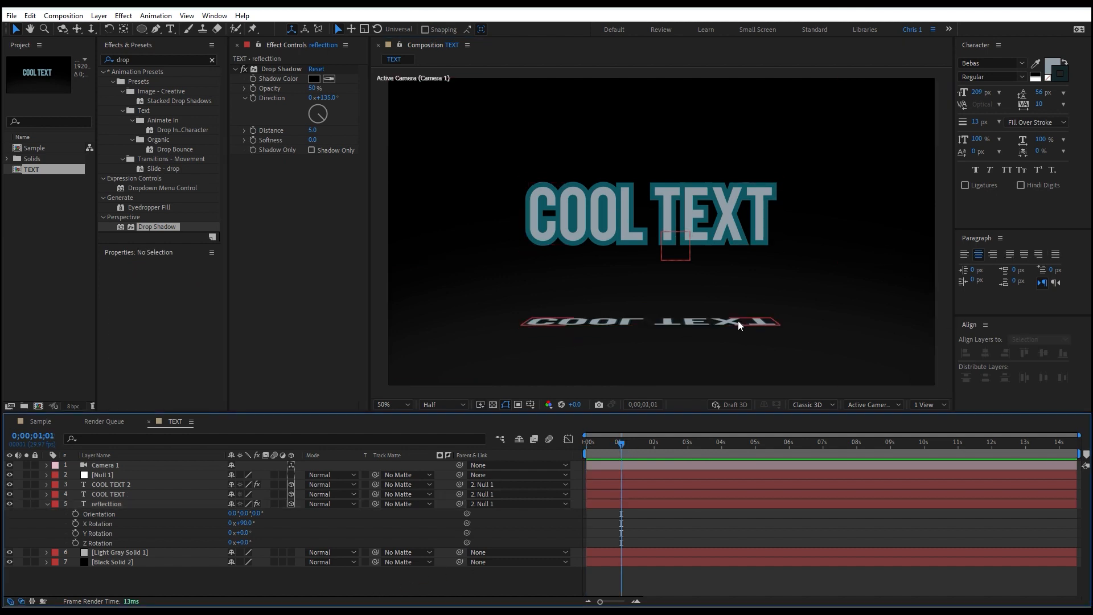
Apply the Gaussian Blur effect to the reflecttion layer with a Blurriness of about 55
{"action": "left_click", "coordinate": [624, 322]}
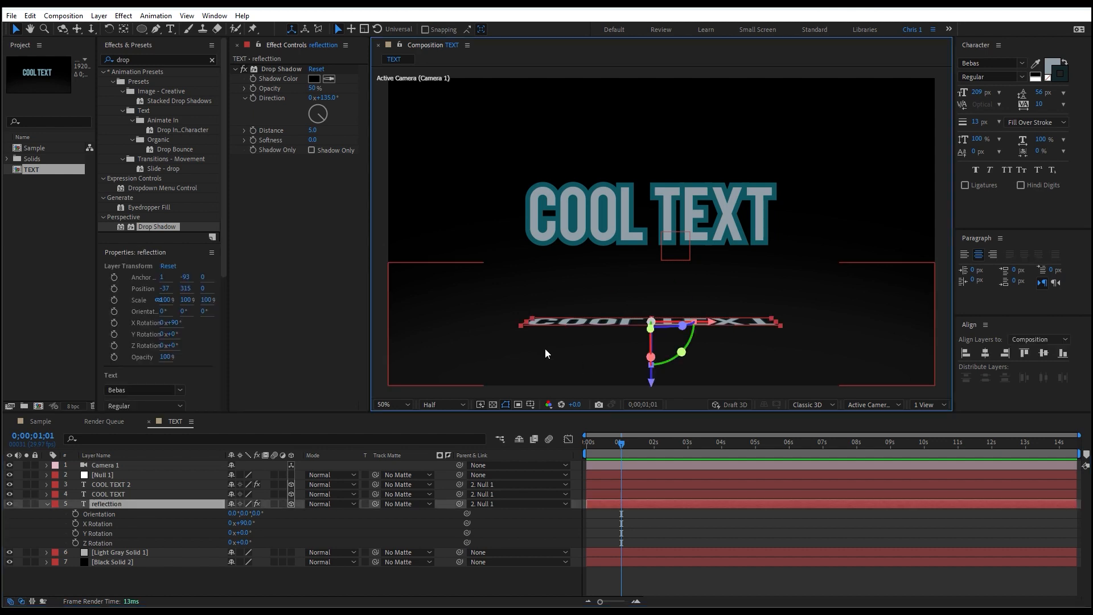
{"action": "left_click", "coordinate": [149, 60]}
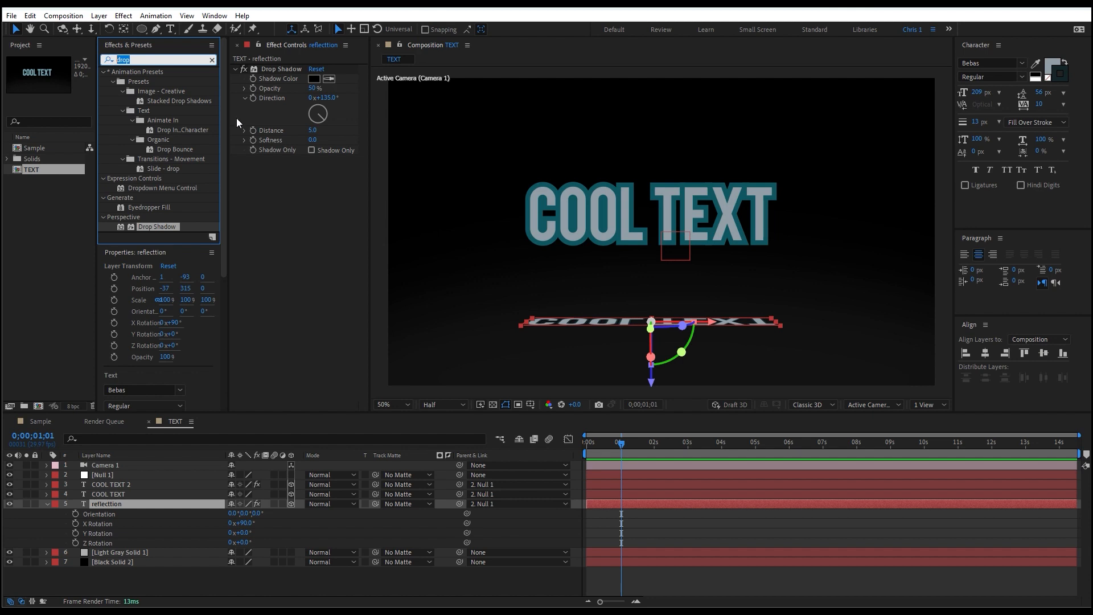
{"action": "type", "text": "gaus"}
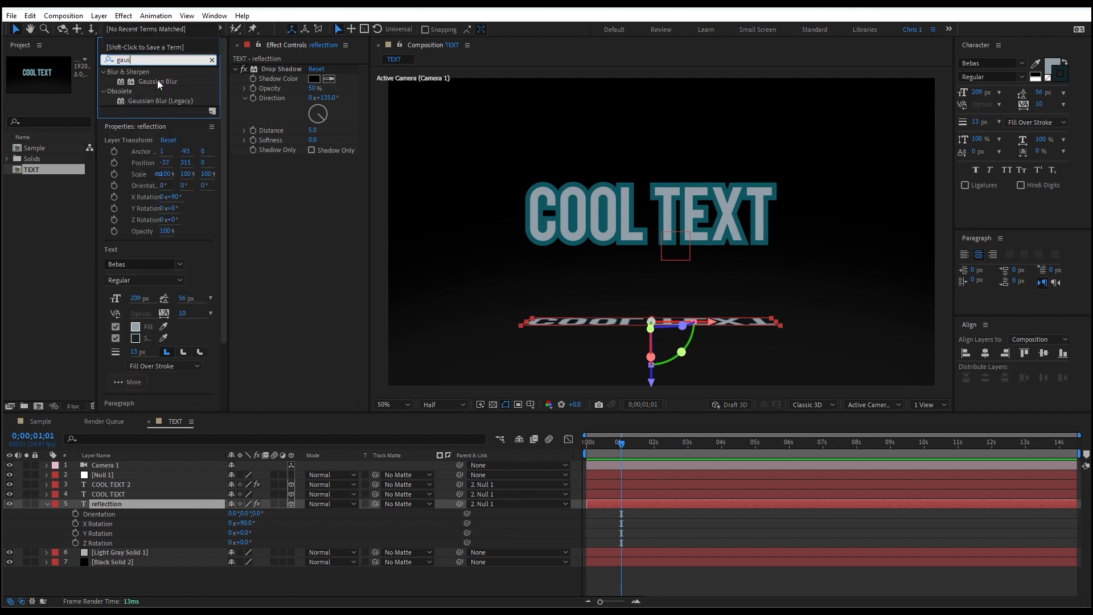
{"action": "left_click", "coordinate": [158, 81]}
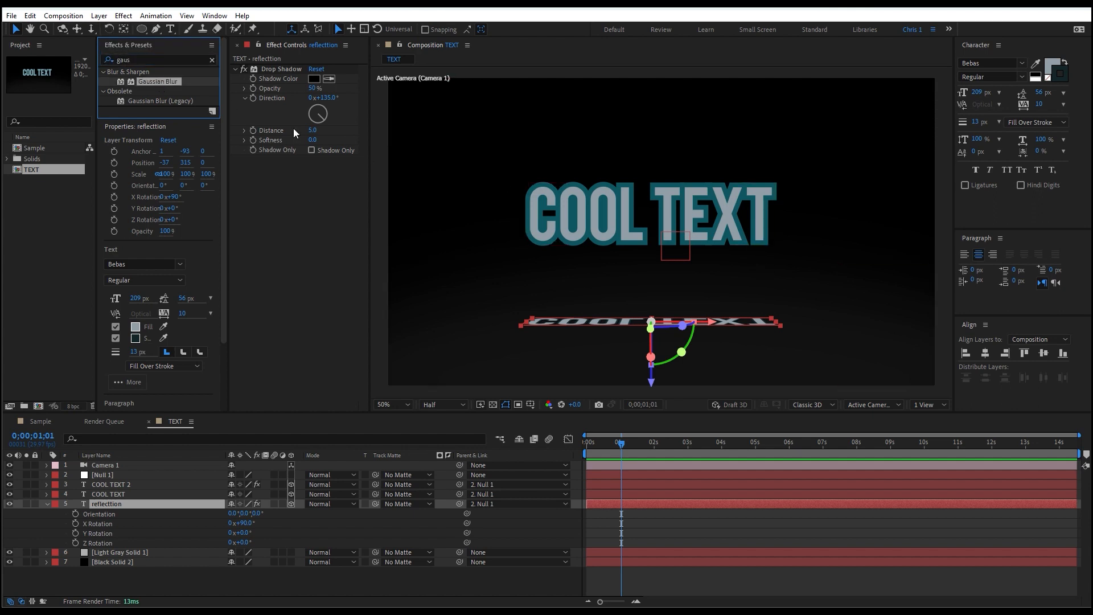
{"action": "left_click_drag", "start_coordinate": [153, 82], "coordinate": [597, 139]}
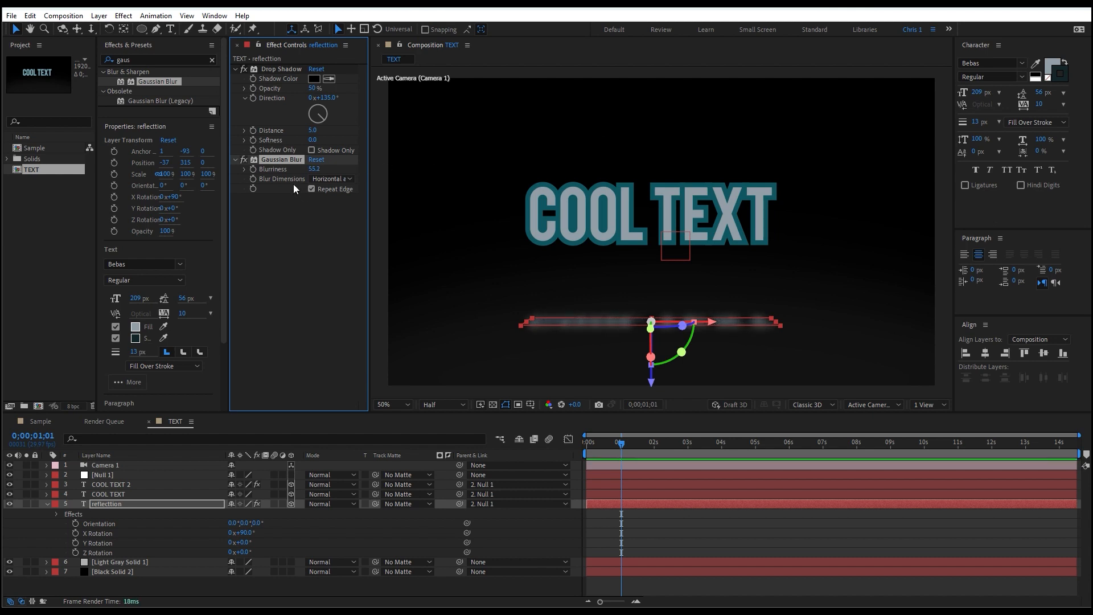
Move the current time to 0;00;01;20 and set the reflecttion layer's Opacity to 48%
{"action": "left_click_drag", "start_coordinate": [626, 445], "coordinate": [646, 448]}
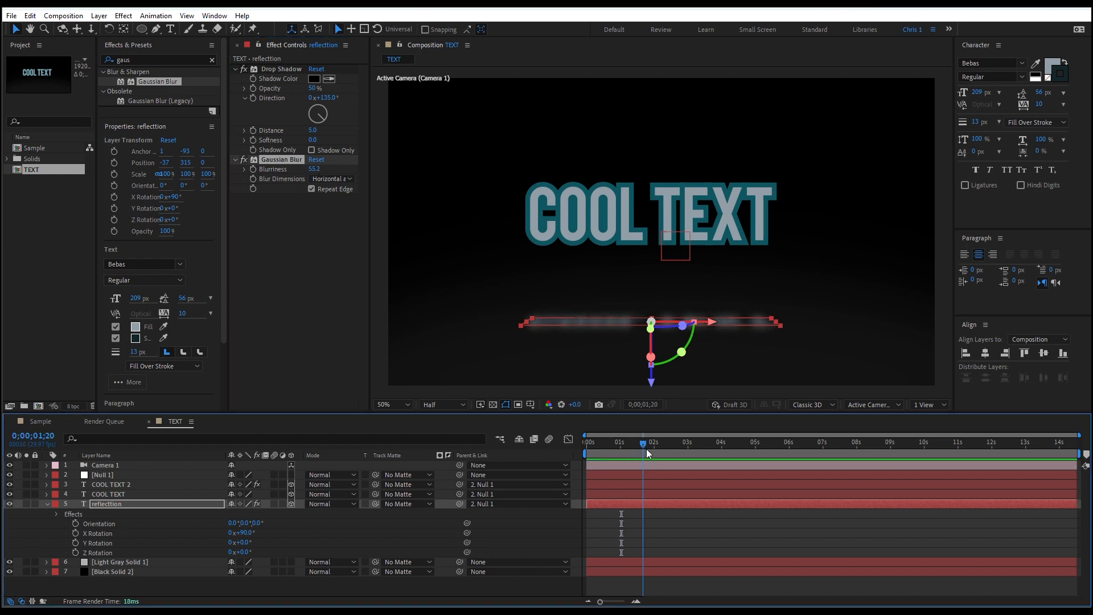
{"action": "left_click", "coordinate": [672, 527]}
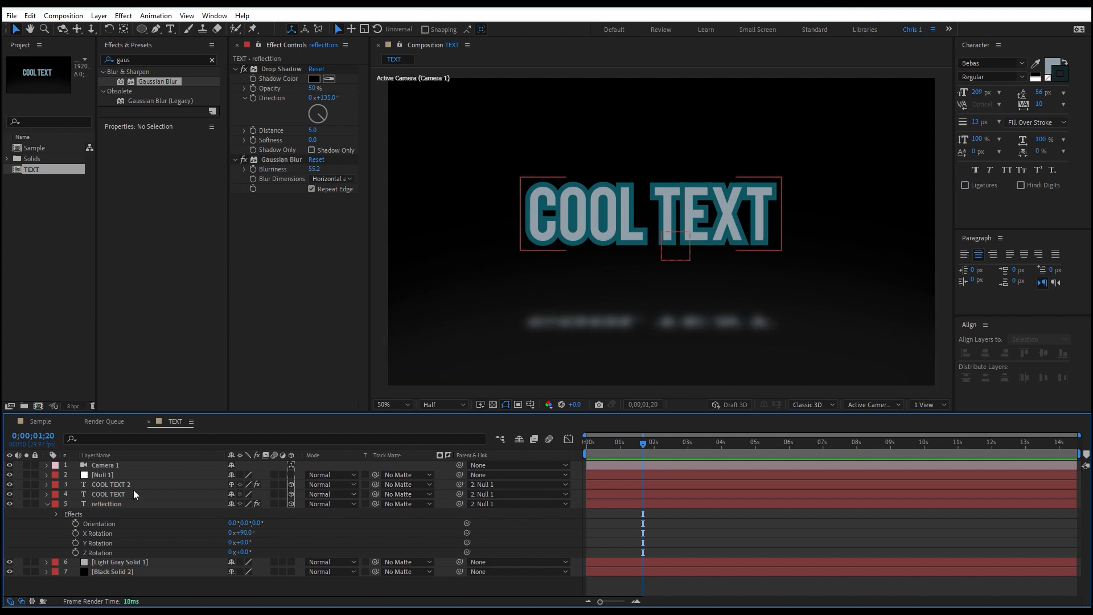
{"action": "left_click", "coordinate": [114, 504]}
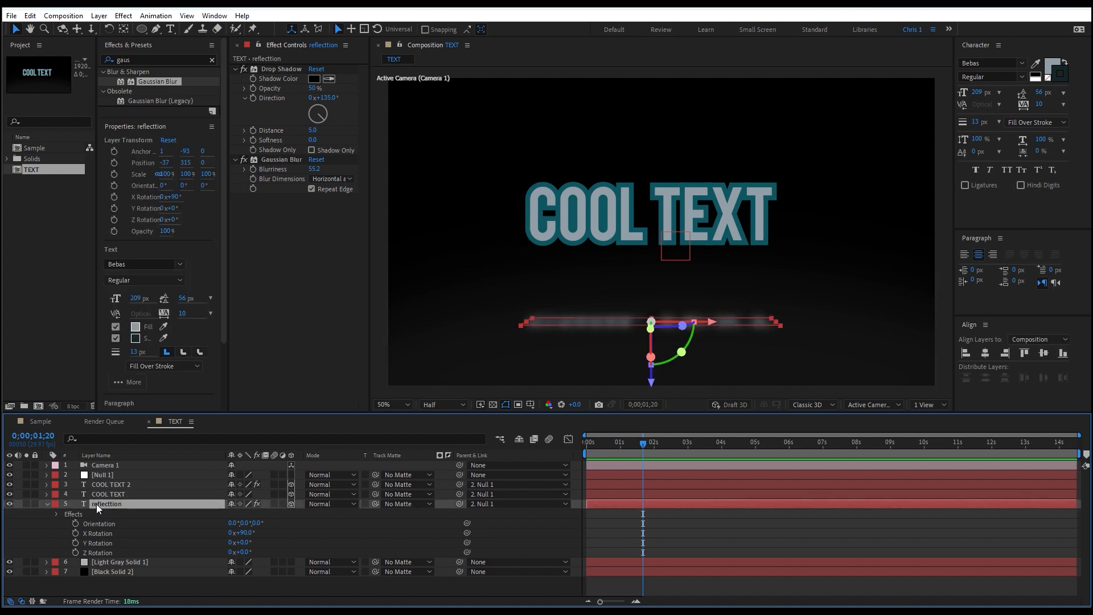
{"action": "key", "text": "t"}
{"action": "left_click_drag", "start_coordinate": [234, 513], "coordinate": [215, 524]}
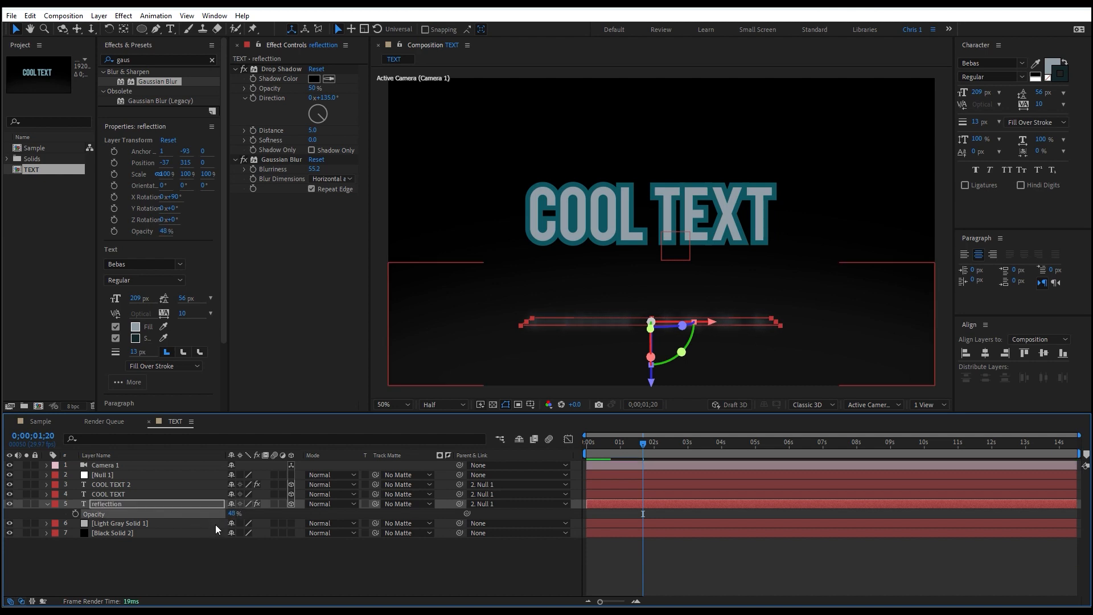
{"action": "left_click", "coordinate": [253, 555]}
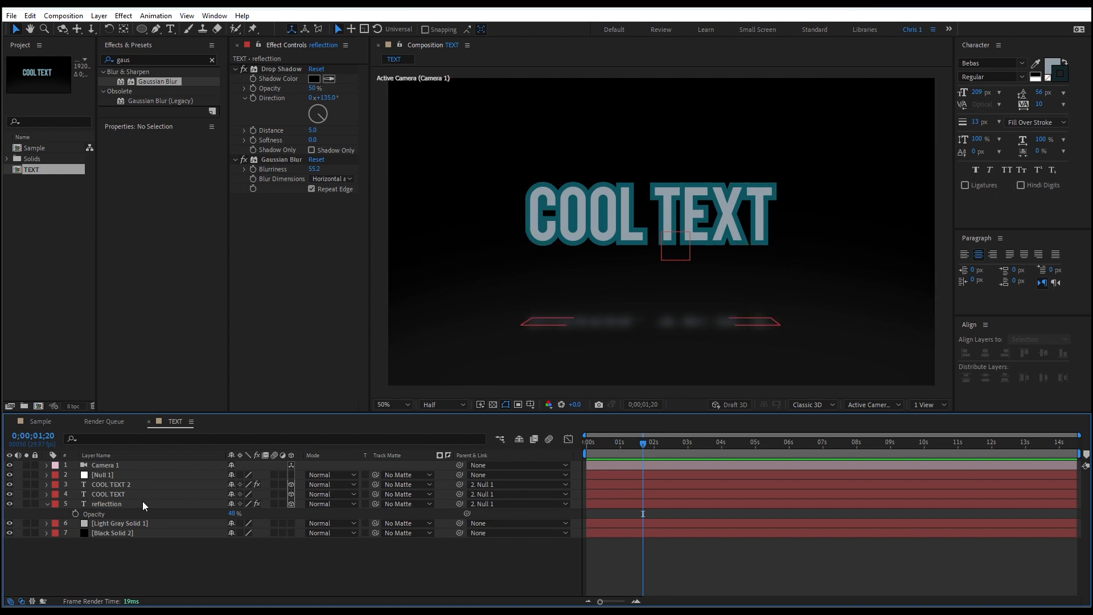
Reveal the Position property of Null 1 and make the null a 3D layer
{"action": "left_click", "coordinate": [104, 476]}
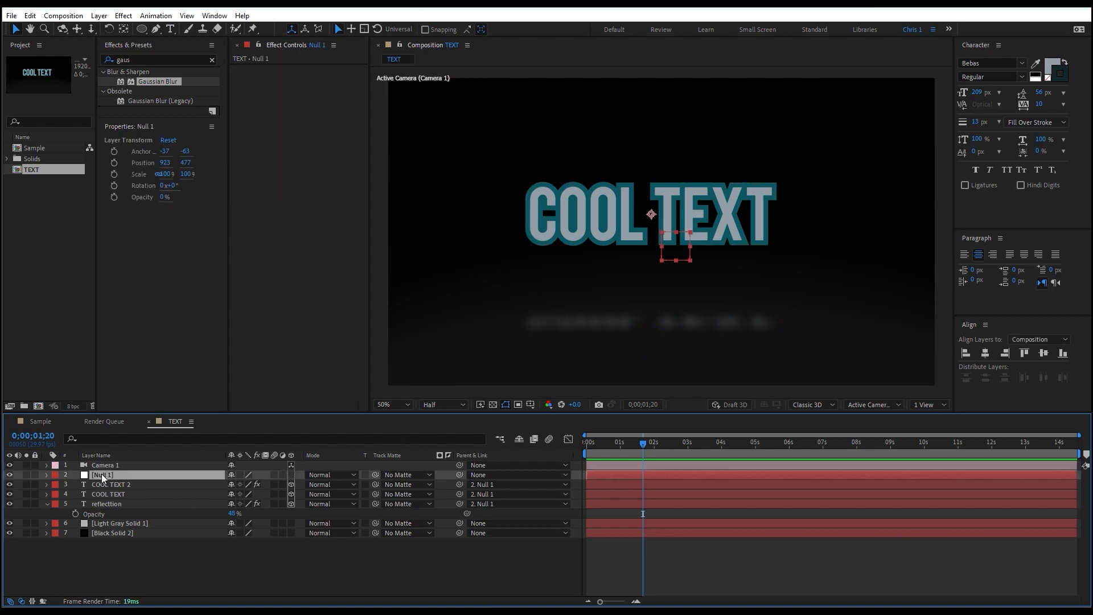
{"action": "key", "text": "p"}
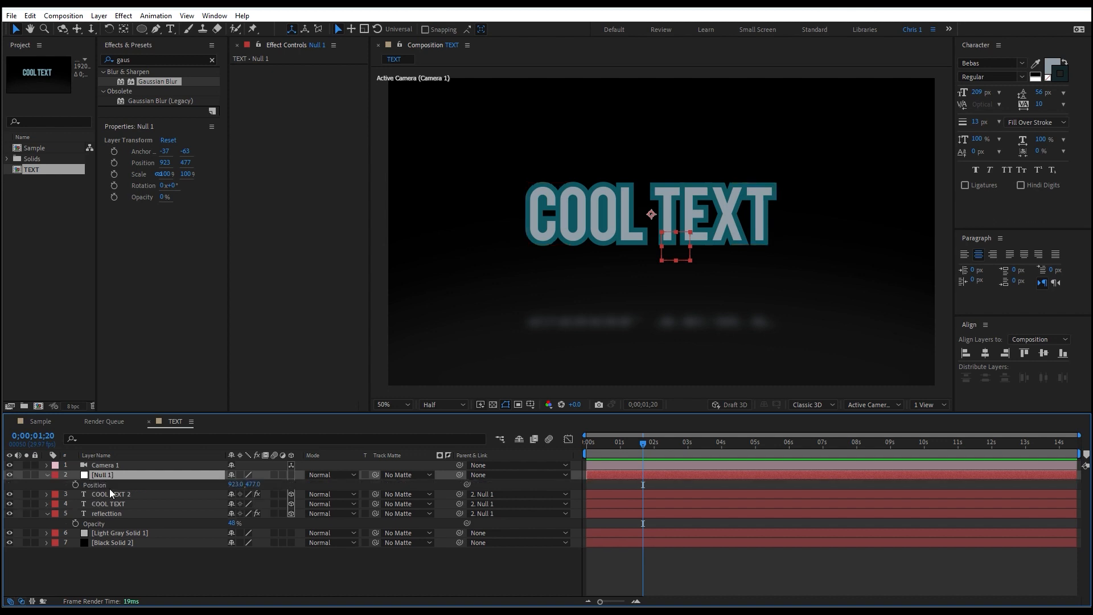
{"action": "left_click", "coordinate": [291, 475]}
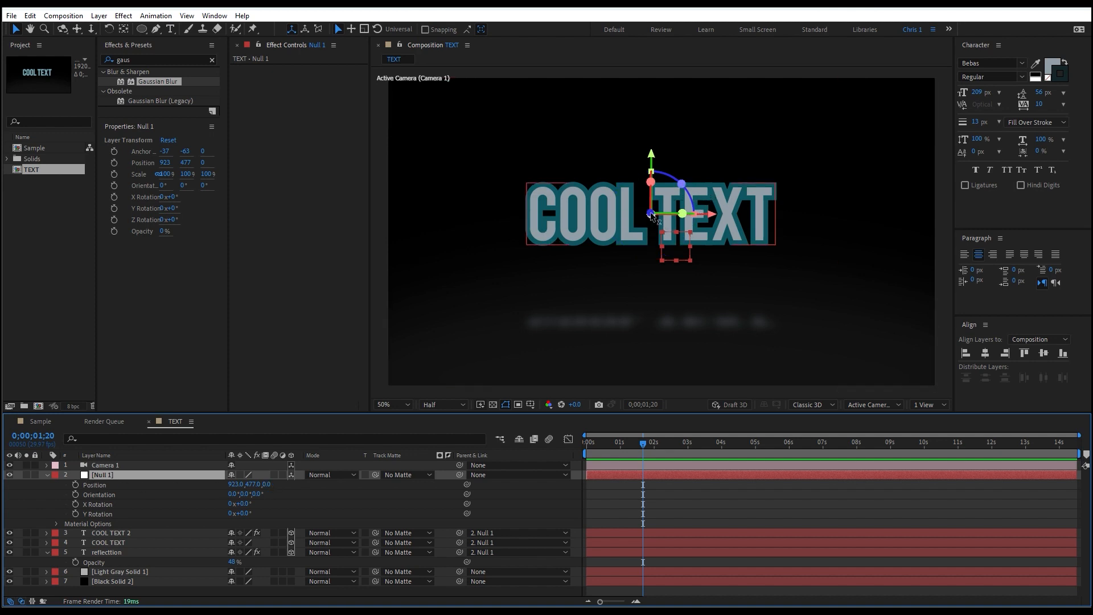
Try moving Null 1 in the composition view and along its Z position, undoing both moves but keeping the null 3D
{"action": "left_click_drag", "start_coordinate": [651, 214], "coordinate": [666, 263]}
{"action": "key", "text": "ctrl+z"}
{"action": "key", "text": "ctrl+z"}
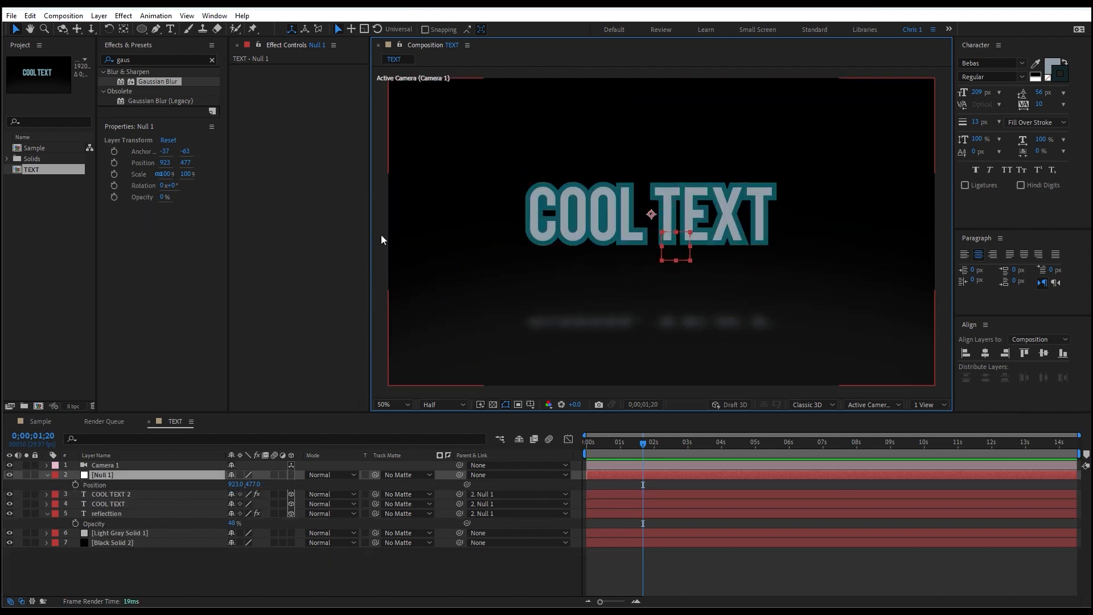
{"action": "key", "text": "ctrl+shift+z"}
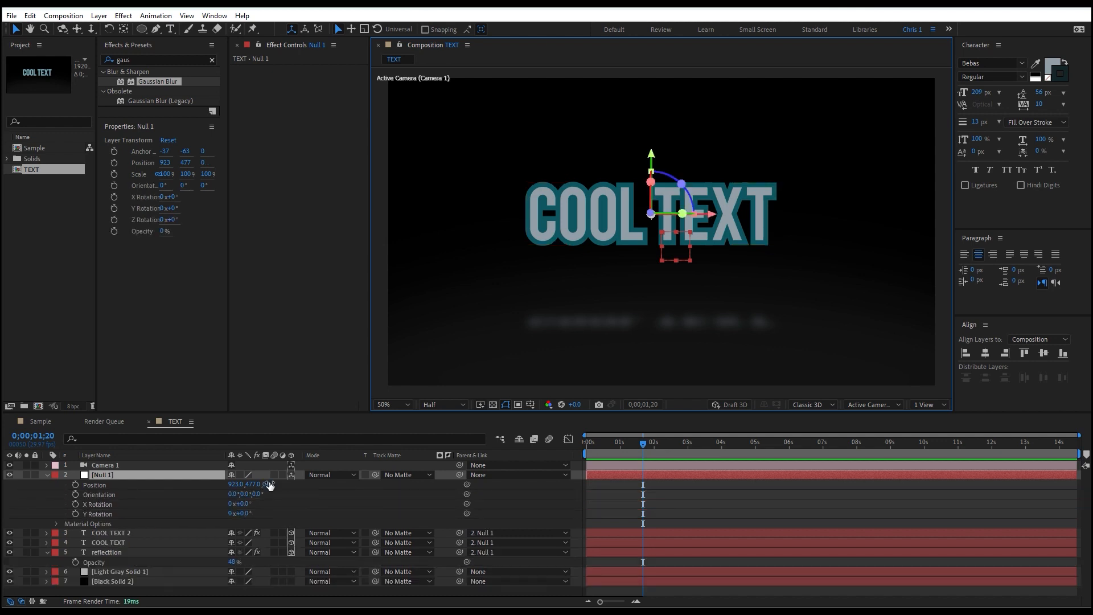
{"action": "left_click", "coordinate": [98, 485]}
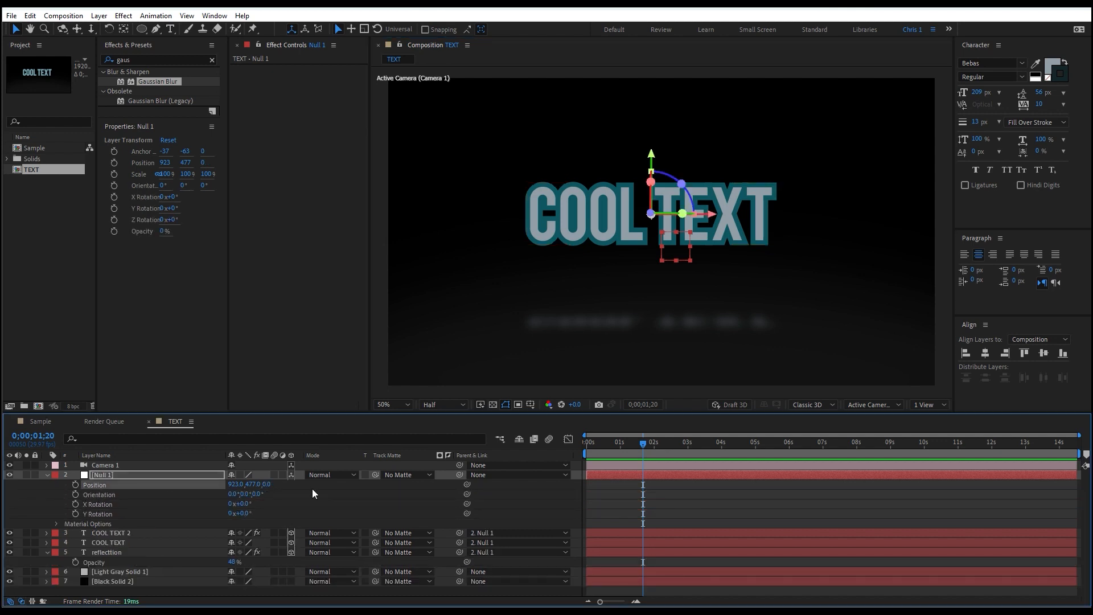
{"action": "left_click_drag", "start_coordinate": [263, 488], "coordinate": [342, 470]}
{"action": "key", "text": "ctrl+z"}
Collapse the expanded properties of all layers, deselect them and move the current time to 0;00;01;25
{"action": "key", "text": "ctrl+a"}
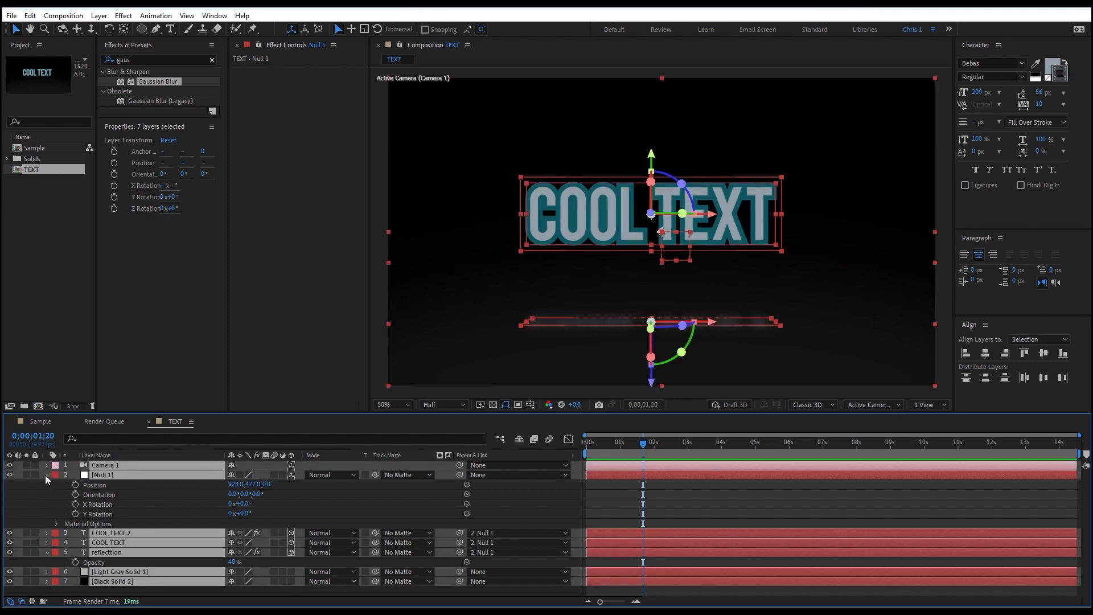
{"action": "left_click", "coordinate": [45, 475]}
{"action": "left_click", "coordinate": [391, 559]}
{"action": "left_click_drag", "start_coordinate": [637, 440], "coordinate": [649, 467]}
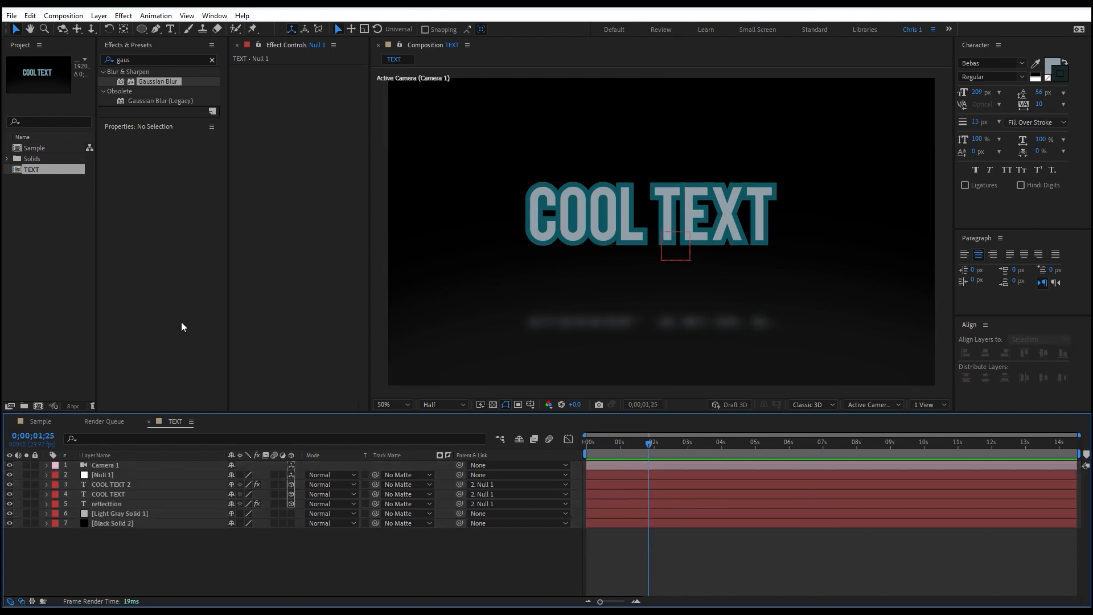
Apply the Stylize Glow effect to the COOL TEXT layer with the thicker stroke
{"action": "left_click", "coordinate": [117, 487]}
{"action": "left_click", "coordinate": [113, 493]}
{"action": "left_click", "coordinate": [108, 483]}
{"action": "left_click", "coordinate": [108, 493]}
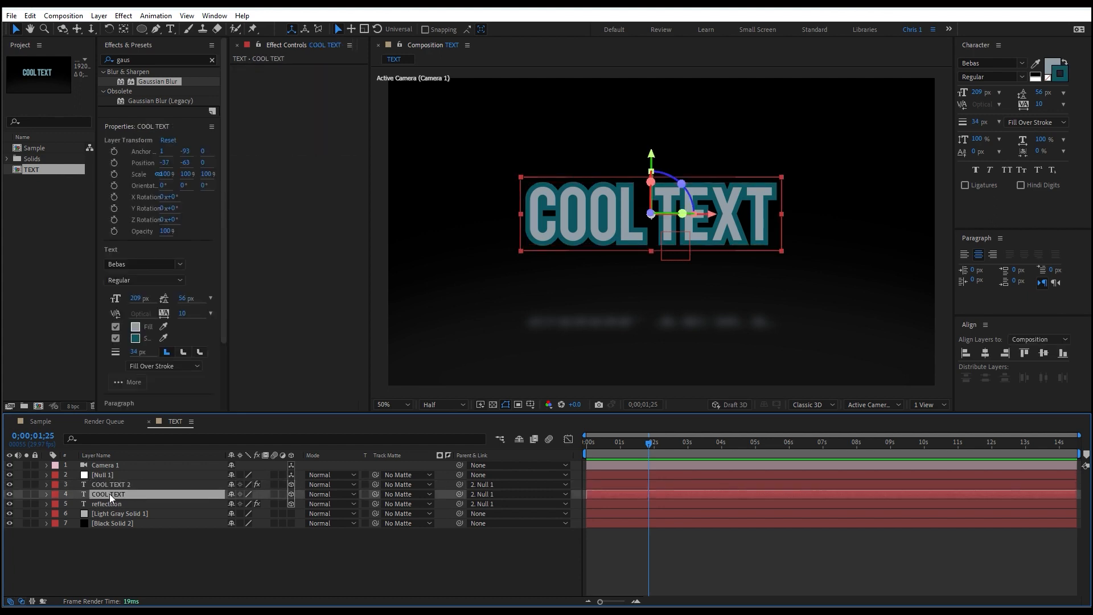
{"action": "left_click", "coordinate": [157, 59]}
{"action": "type", "text": "glow"}
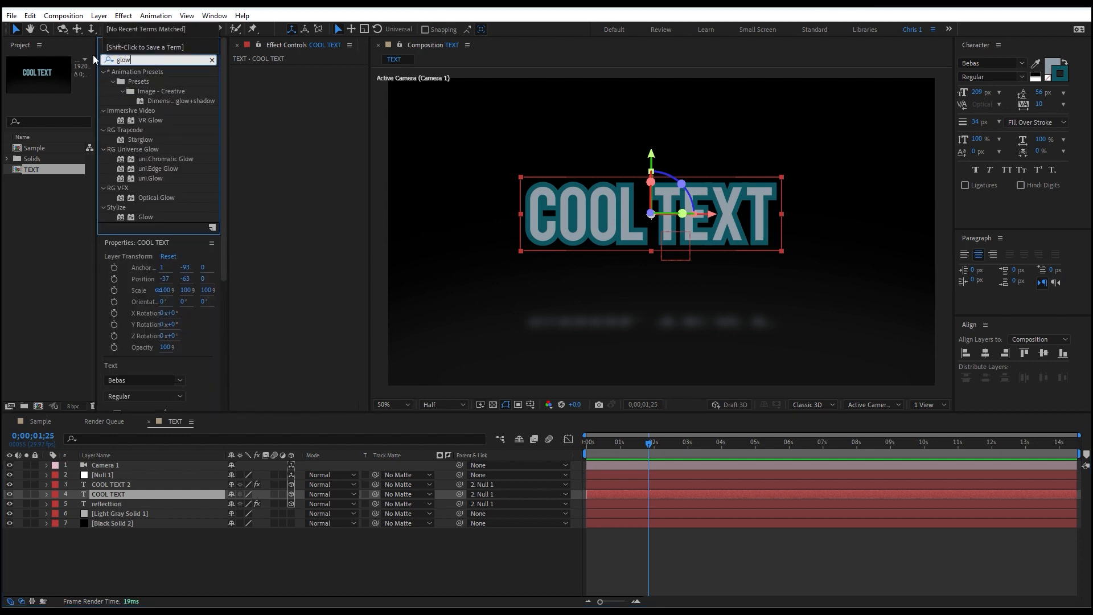
{"action": "left_click", "coordinate": [145, 217]}
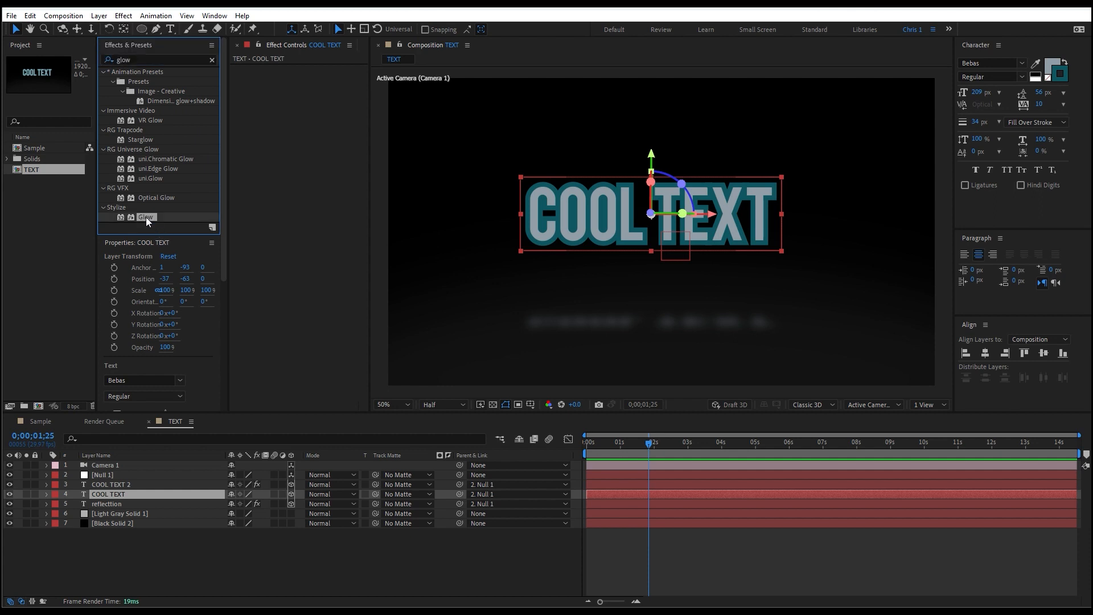
{"action": "double_click", "coordinate": [146, 217]}
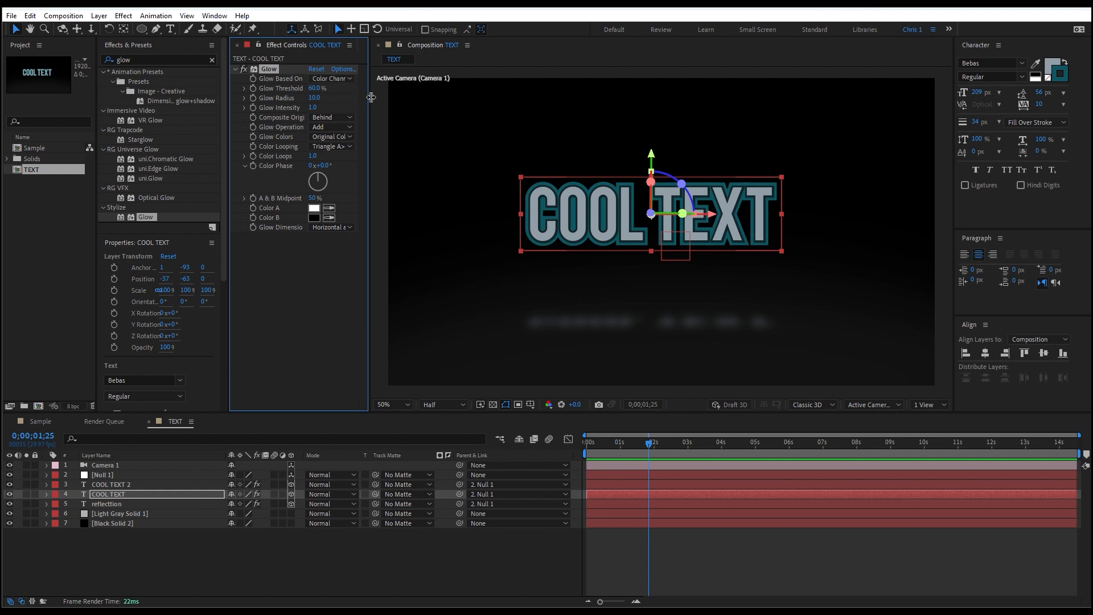
Set the COOL TEXT layer's Glow Radius to about 157 and its Glow Intensity to about 1.6
{"action": "left_click_drag", "start_coordinate": [371, 98], "coordinate": [395, 97]}
{"action": "type", "text": "40"}
{"action": "key", "text": "Return"}
{"action": "left_click_drag", "start_coordinate": [356, 114], "coordinate": [398, 133]}
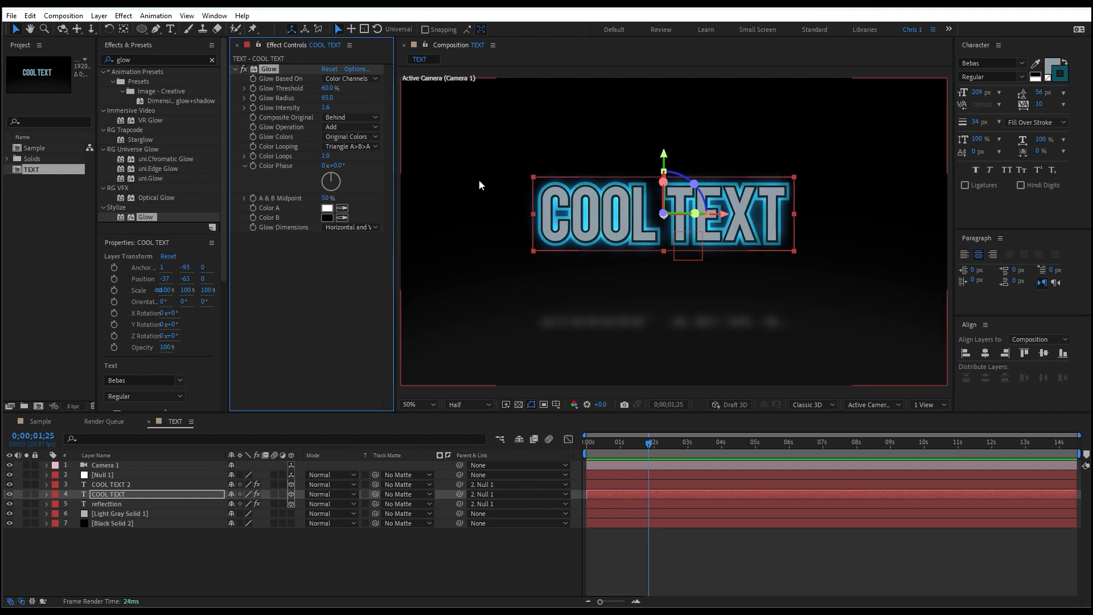
{"action": "left_click_drag", "start_coordinate": [333, 100], "coordinate": [389, 105]}
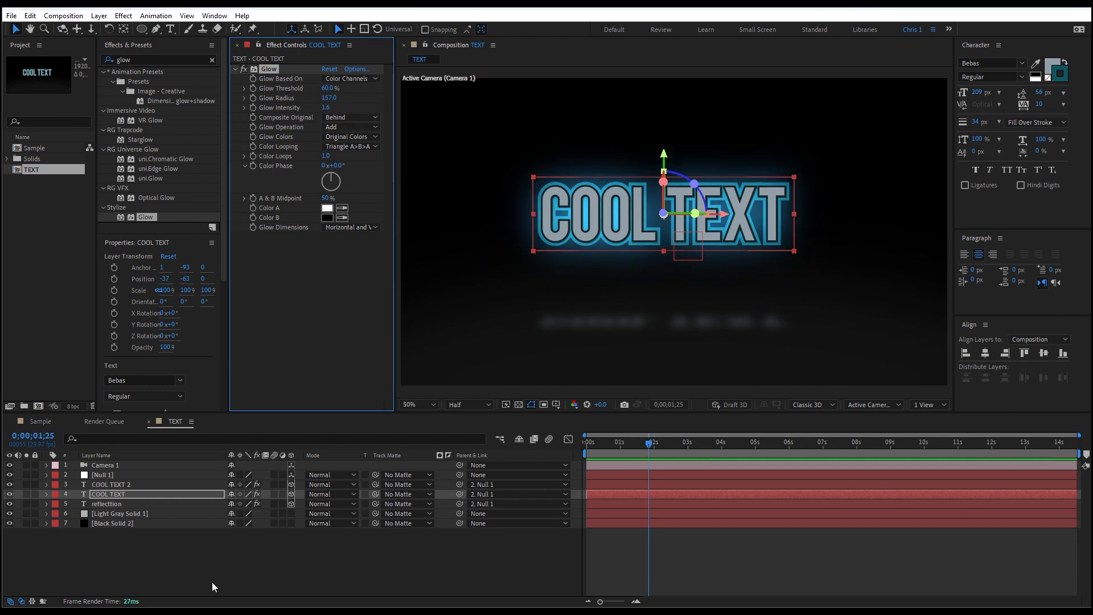
{"action": "left_click", "coordinate": [333, 562]}
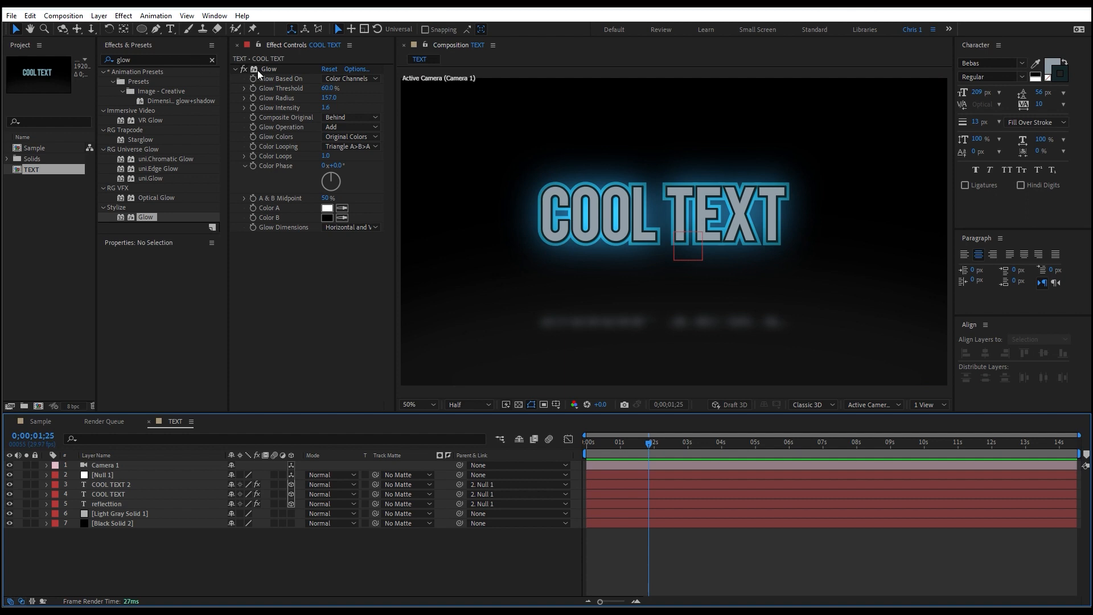
Try copying the Glow effect from the COOL TEXT layer onto the reflecttion layer
{"action": "left_click", "coordinate": [271, 70]}
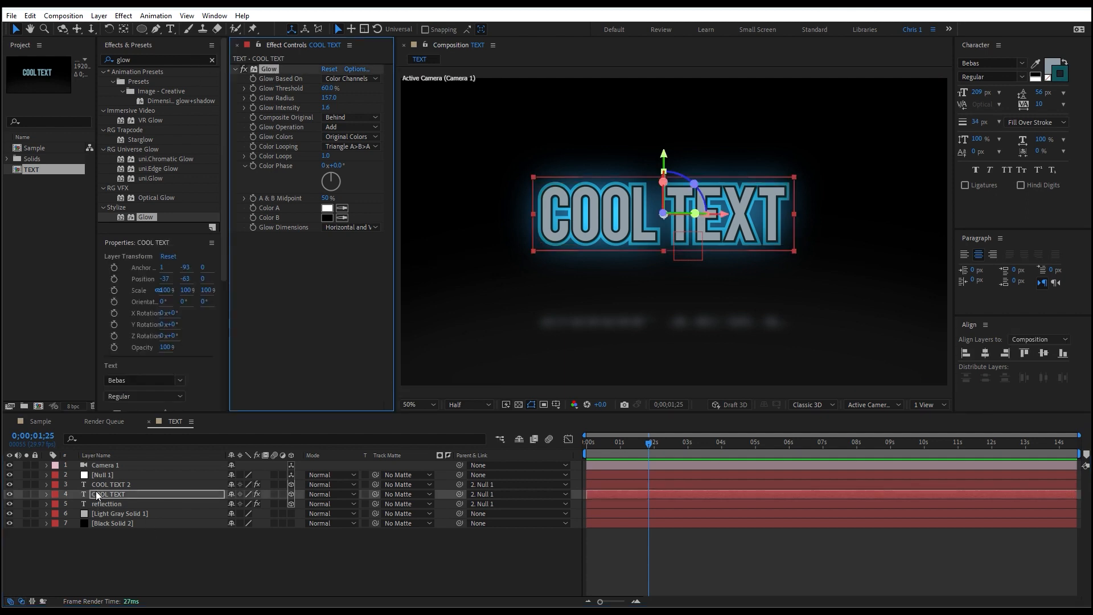
{"action": "left_click", "coordinate": [107, 504]}
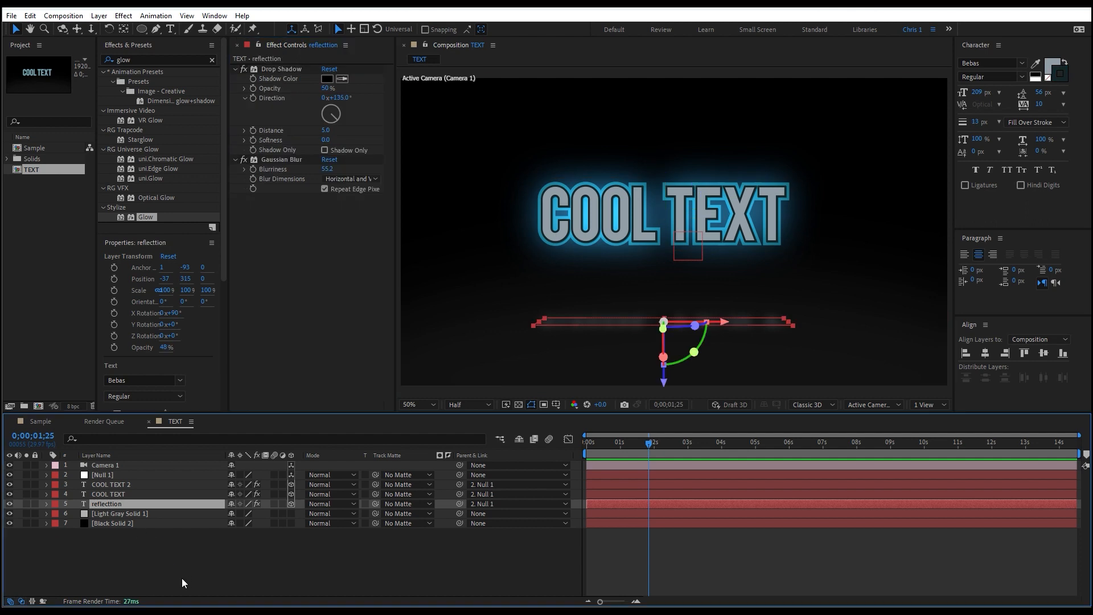
{"action": "key", "text": "ctrl+v"}
{"action": "left_click", "coordinate": [263, 571]}
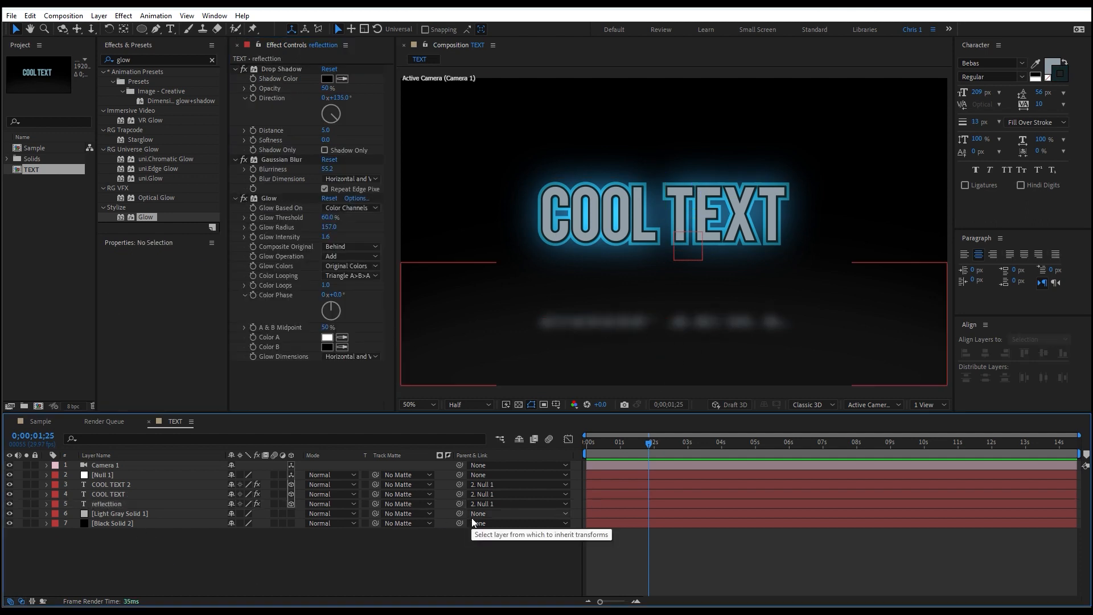
{"action": "key", "text": "ctrl+z"}
{"action": "left_click", "coordinate": [420, 553]}
Scrub and play the composition to review the glowing title over its reflection
{"action": "left_click_drag", "start_coordinate": [607, 445], "coordinate": [701, 449]}
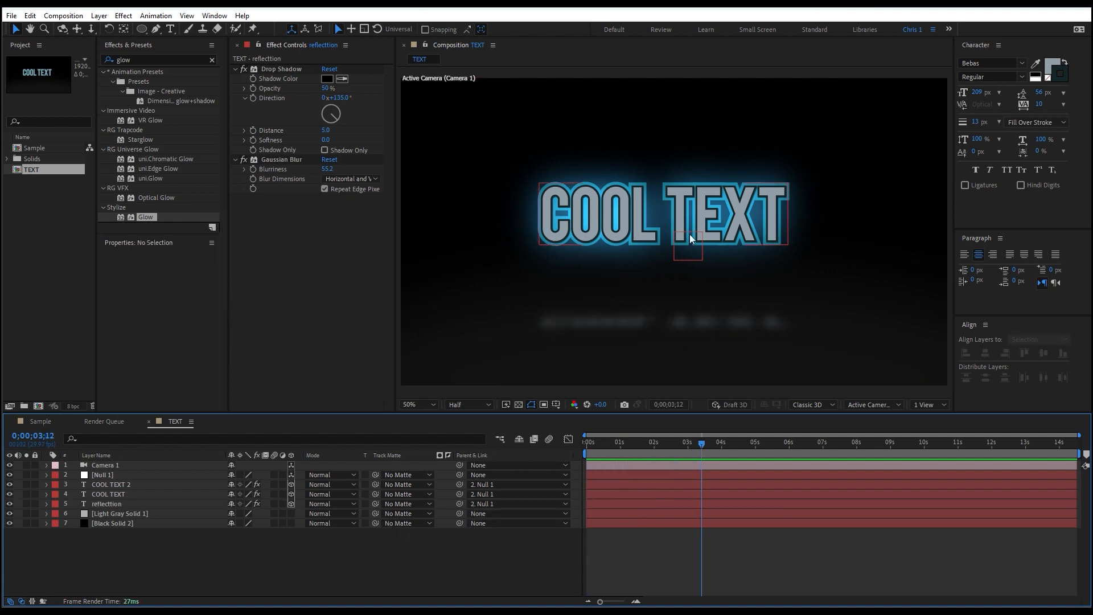
{"action": "left_click_drag", "start_coordinate": [613, 450], "coordinate": [699, 524]}
{"action": "key", "text": "space"}
{"action": "key", "text": "space"}
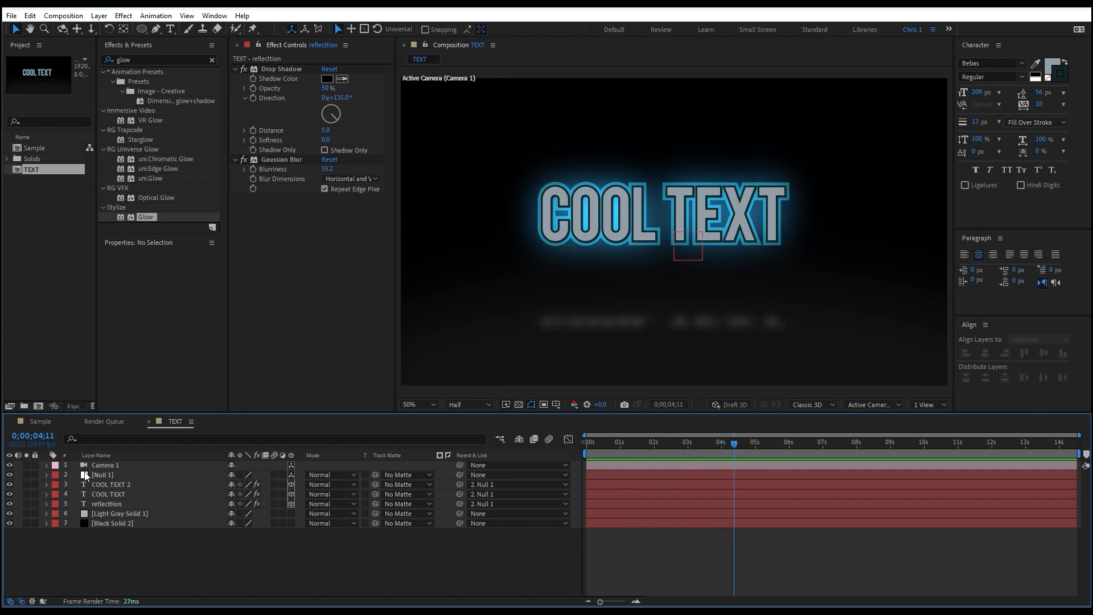
Add a Position keyframe to Null 1 at 0;00;00;00
{"action": "left_click", "coordinate": [104, 475]}
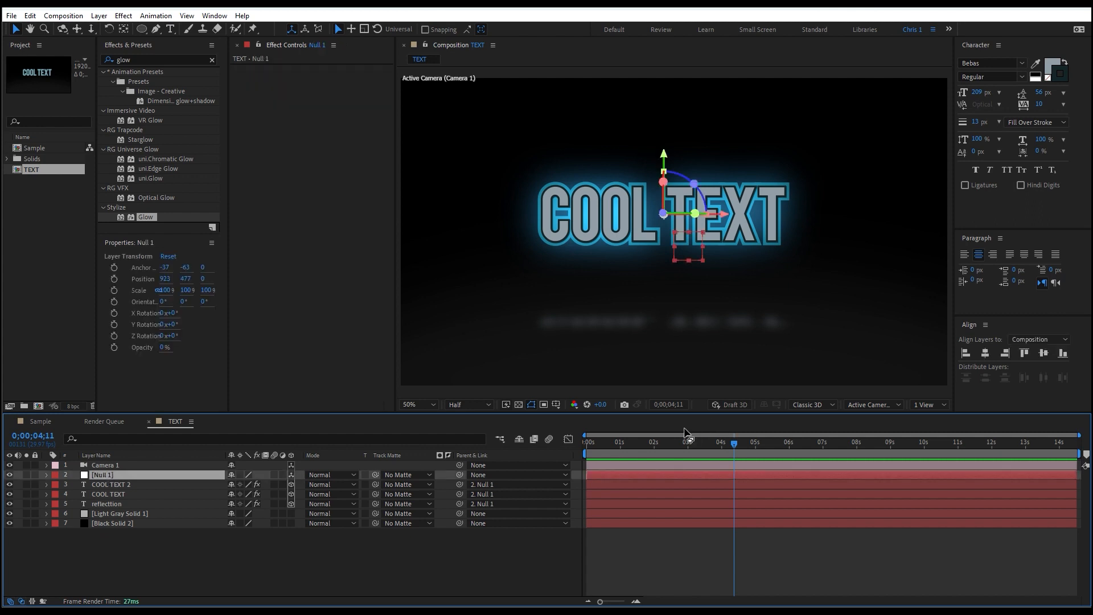
{"action": "left_click_drag", "start_coordinate": [660, 443], "coordinate": [567, 488]}
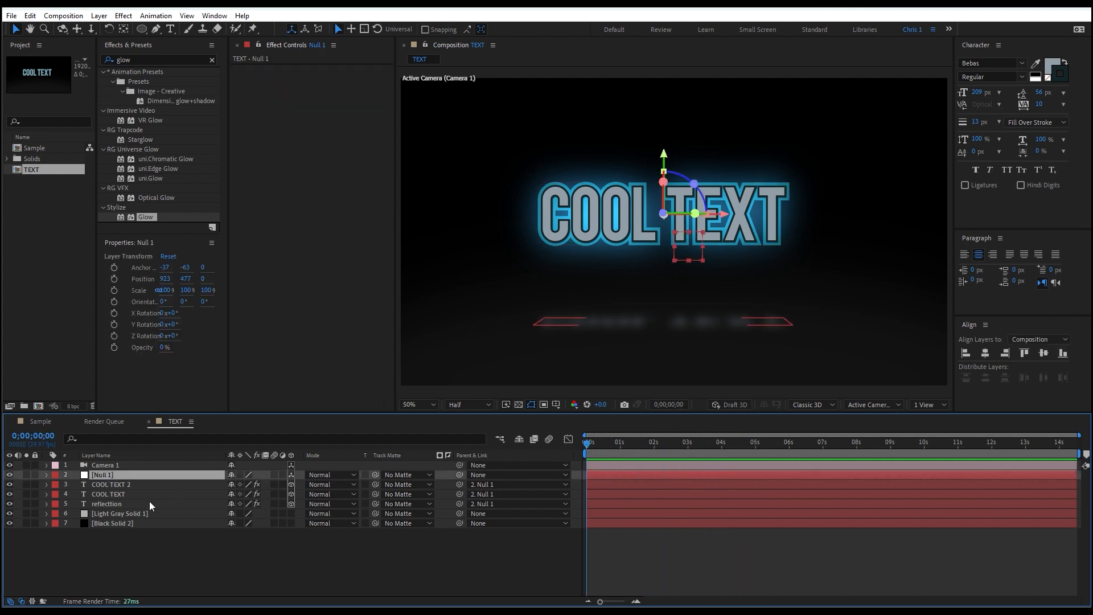
{"action": "key", "text": "p"}
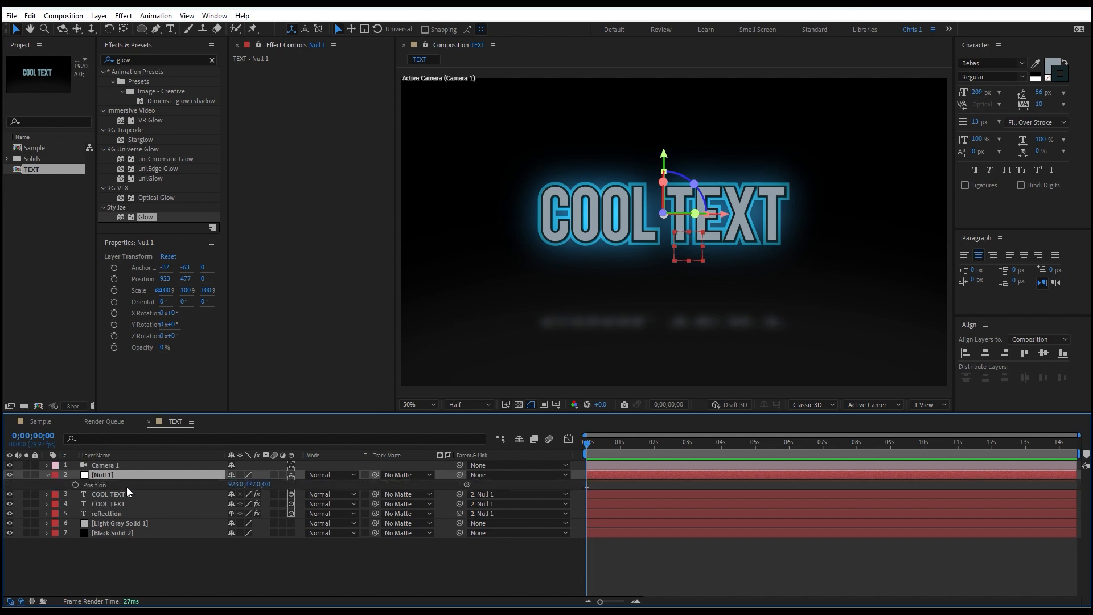
{"action": "left_click", "coordinate": [74, 484]}
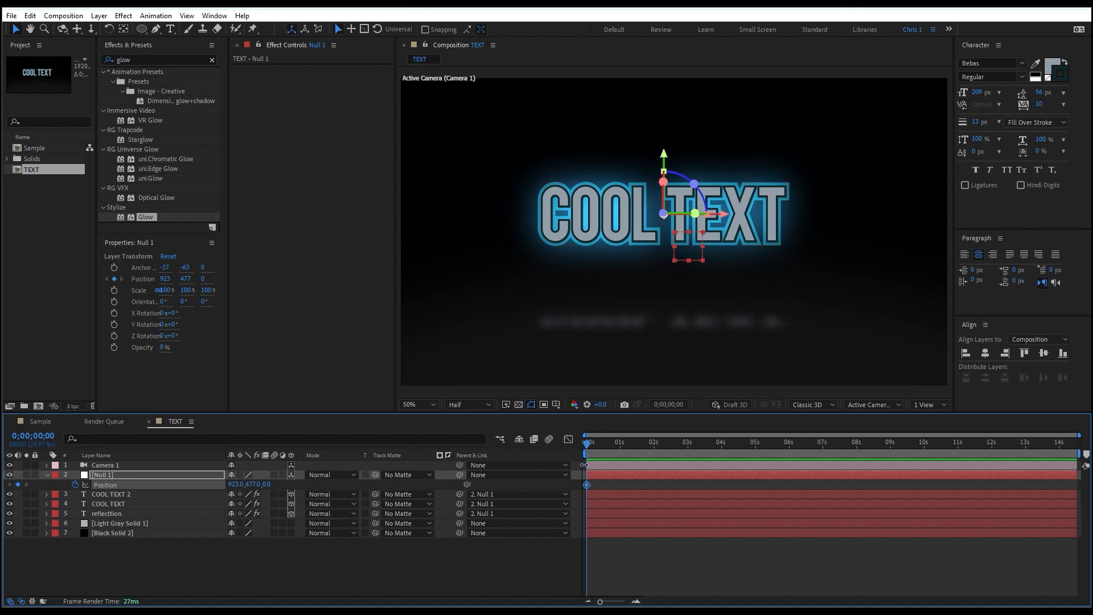
At 0;00;08;01, set Null 1's Z position to about -457 to keyframe a push toward the camera
{"action": "left_click_drag", "start_coordinate": [590, 445], "coordinate": [857, 445]}
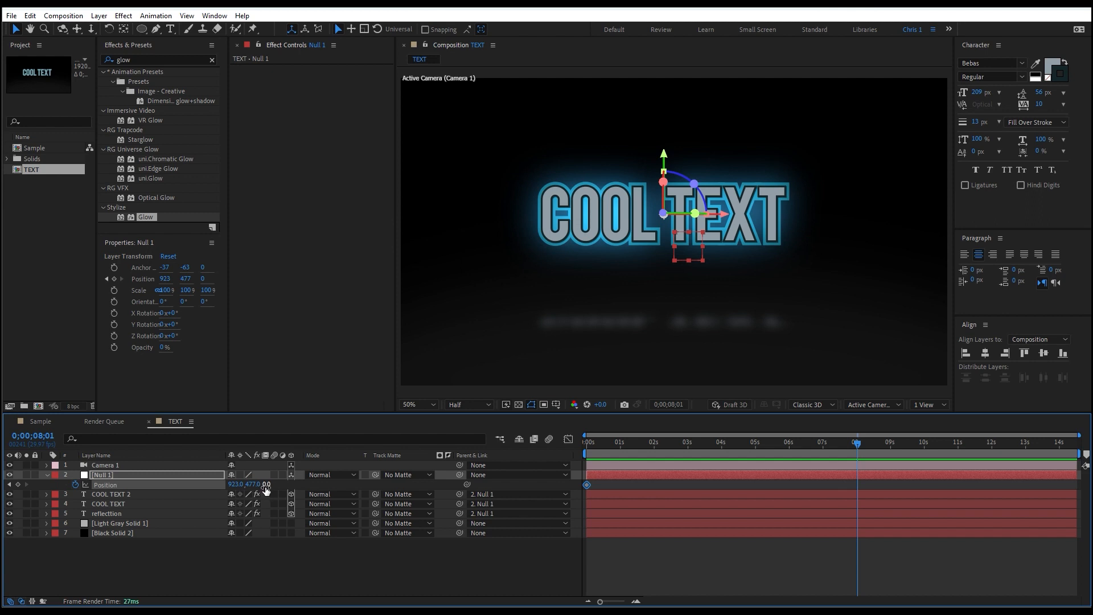
{"action": "left_click_drag", "start_coordinate": [266, 484], "coordinate": [164, 527]}
{"action": "left_click_drag", "start_coordinate": [272, 484], "coordinate": [263, 490]}
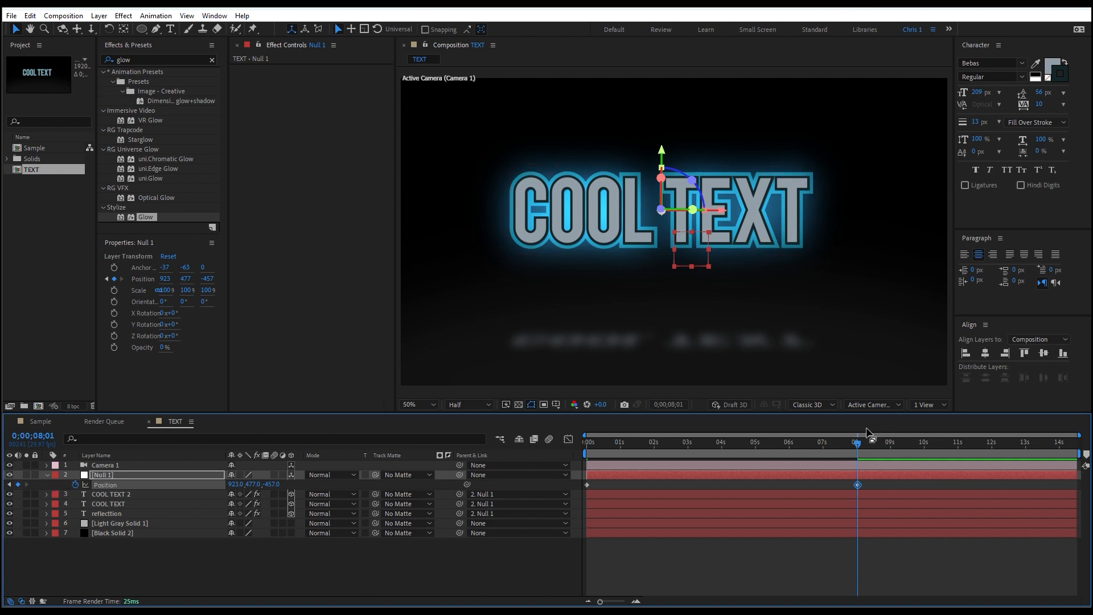
Play the composition from the start and scrub through it to check the speed of Null 1's push-in
{"action": "left_click_drag", "start_coordinate": [859, 447], "coordinate": [522, 457]}
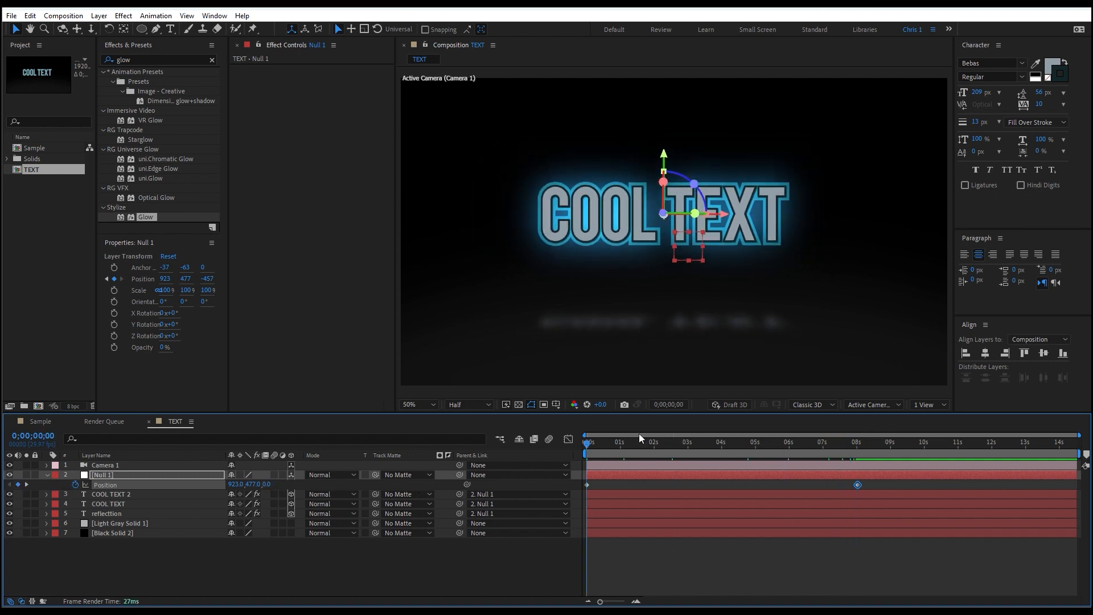
{"action": "key", "text": "space"}
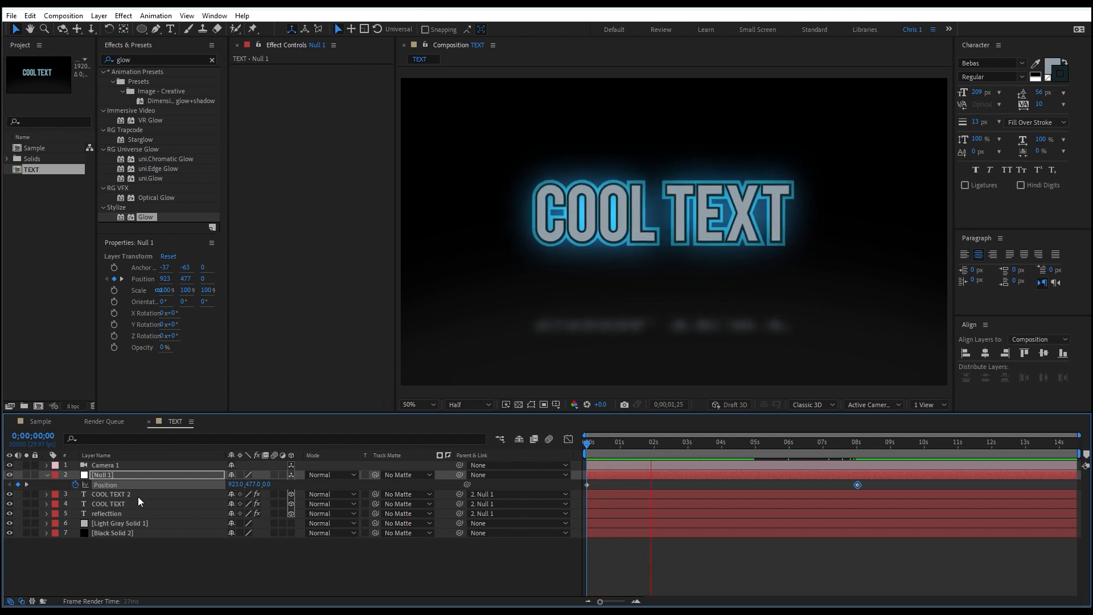
{"action": "left_click", "coordinate": [725, 450]}
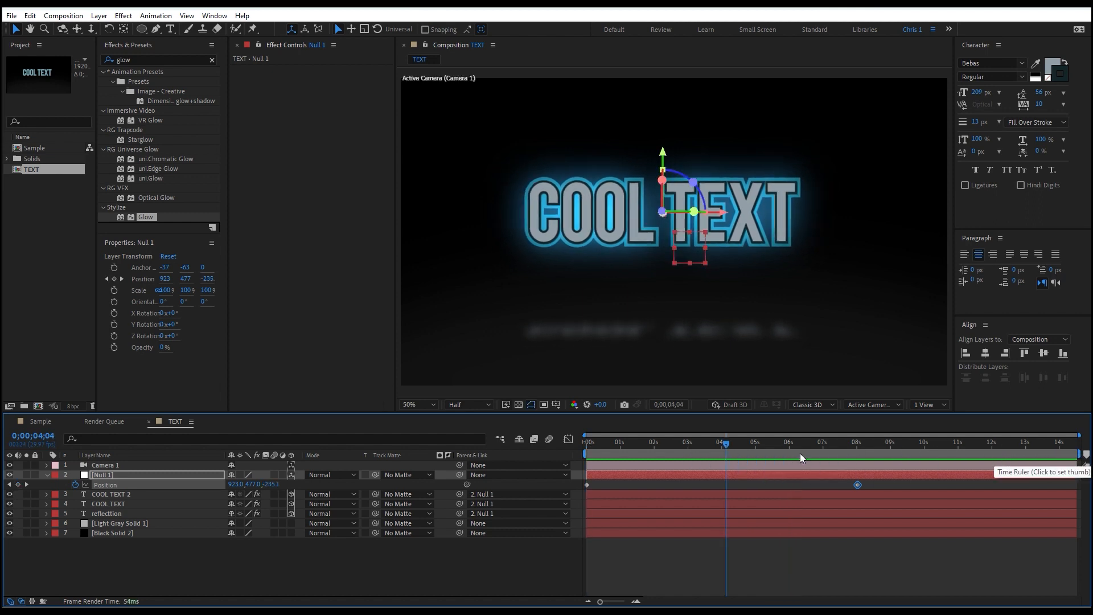
{"action": "left_click_drag", "start_coordinate": [832, 446], "coordinate": [573, 457]}
{"action": "key", "text": "space"}
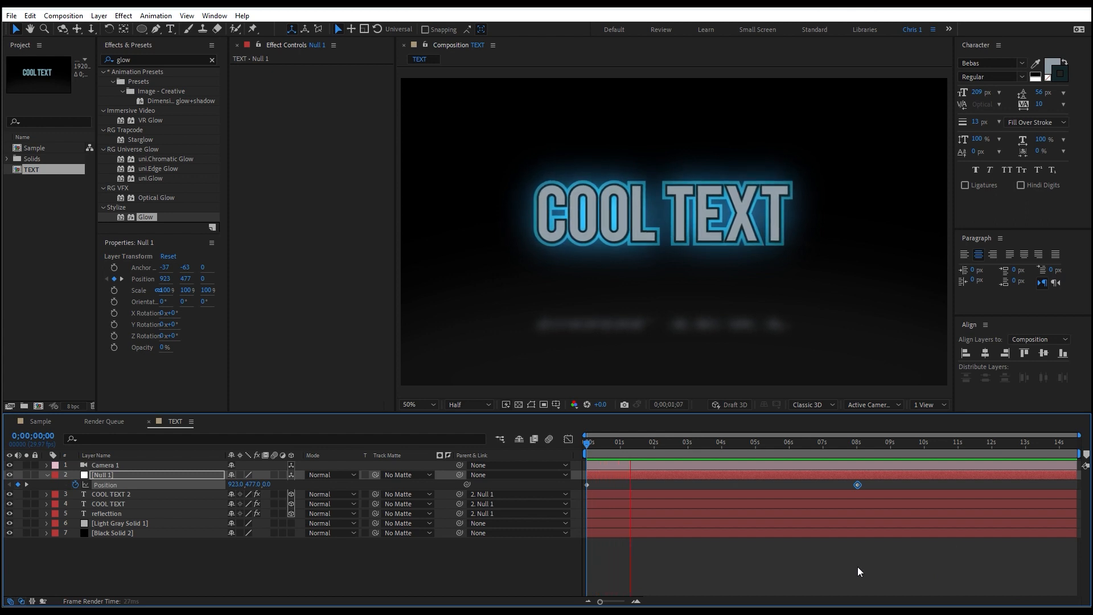
{"action": "key", "text": "space"}
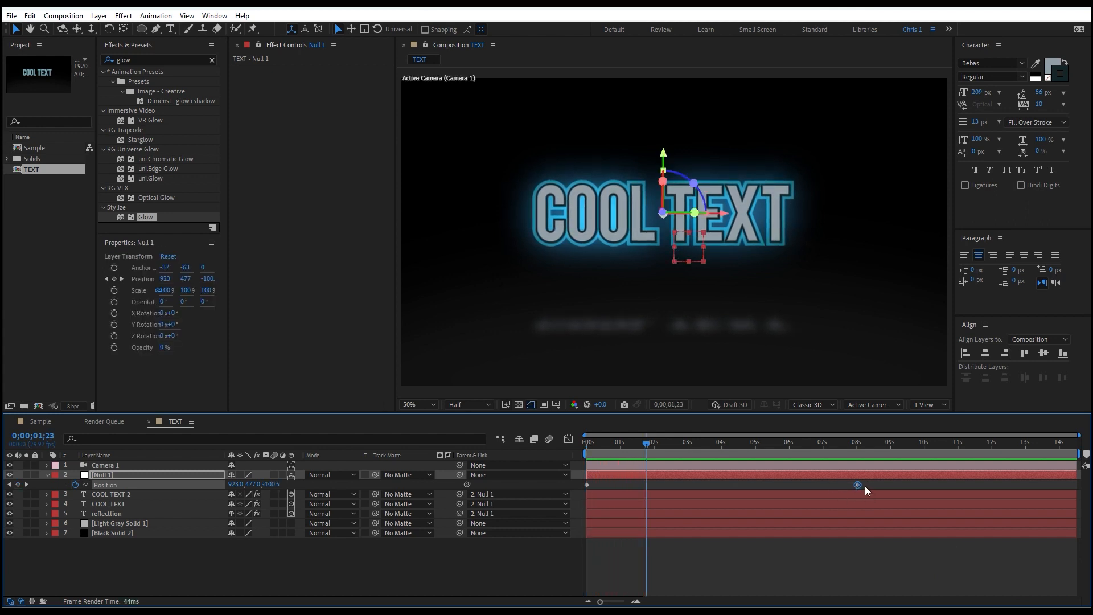
Move Null 1's second Position keyframe earlier to about 7 seconds, preview the motion and return to 0;00;00;00
{"action": "left_click_drag", "start_coordinate": [854, 485], "coordinate": [826, 488]}
{"action": "key", "text": "space"}
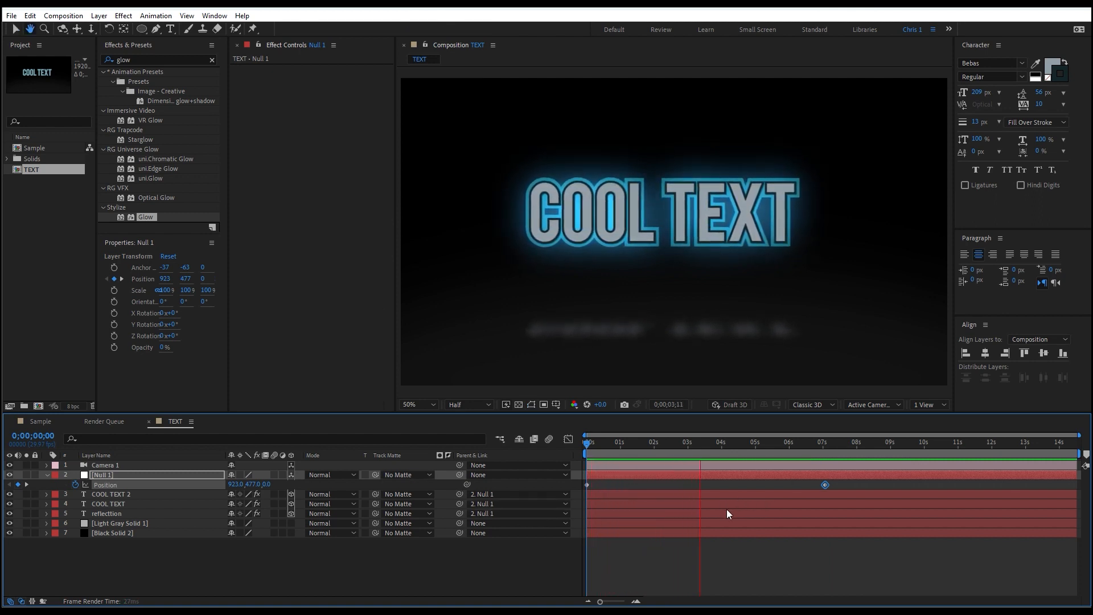
{"action": "key", "text": "space"}
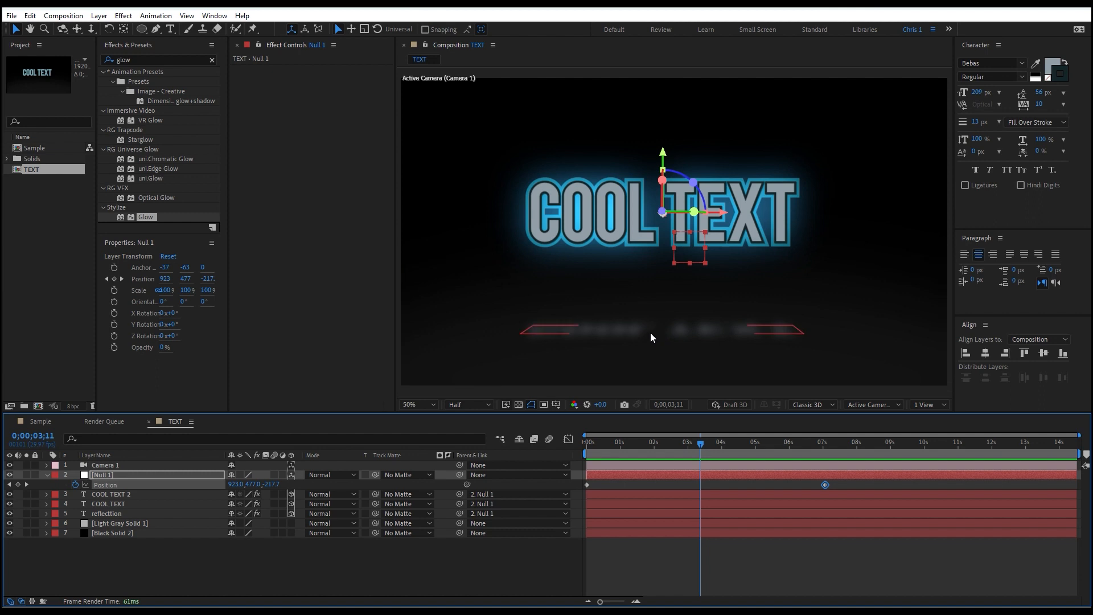
{"action": "left_click_drag", "start_coordinate": [672, 448], "coordinate": [579, 545]}
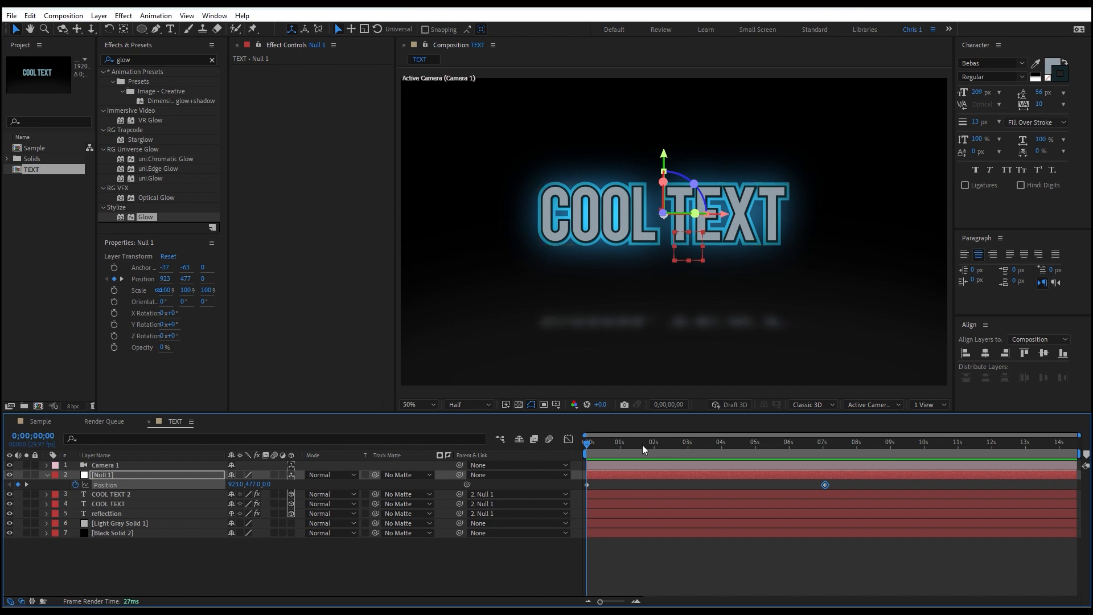
Move the current time to 0;00;03;25 and toggle the COOL TEXT 2 layer's visibility to compare the title with and without it
{"action": "left_click_drag", "start_coordinate": [638, 445], "coordinate": [715, 466]}
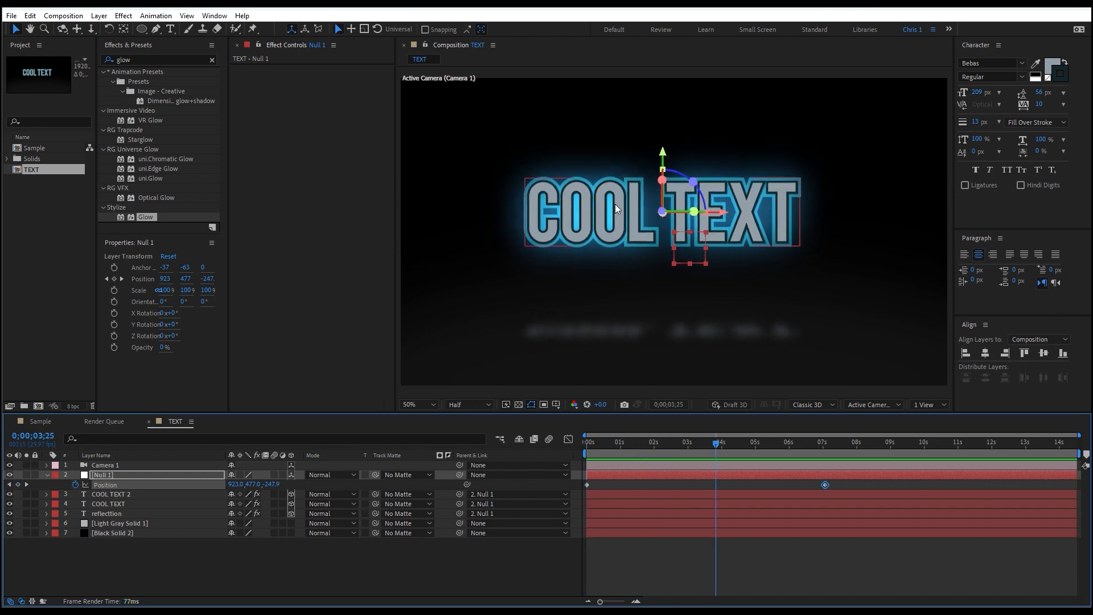
{"action": "left_click", "coordinate": [118, 497]}
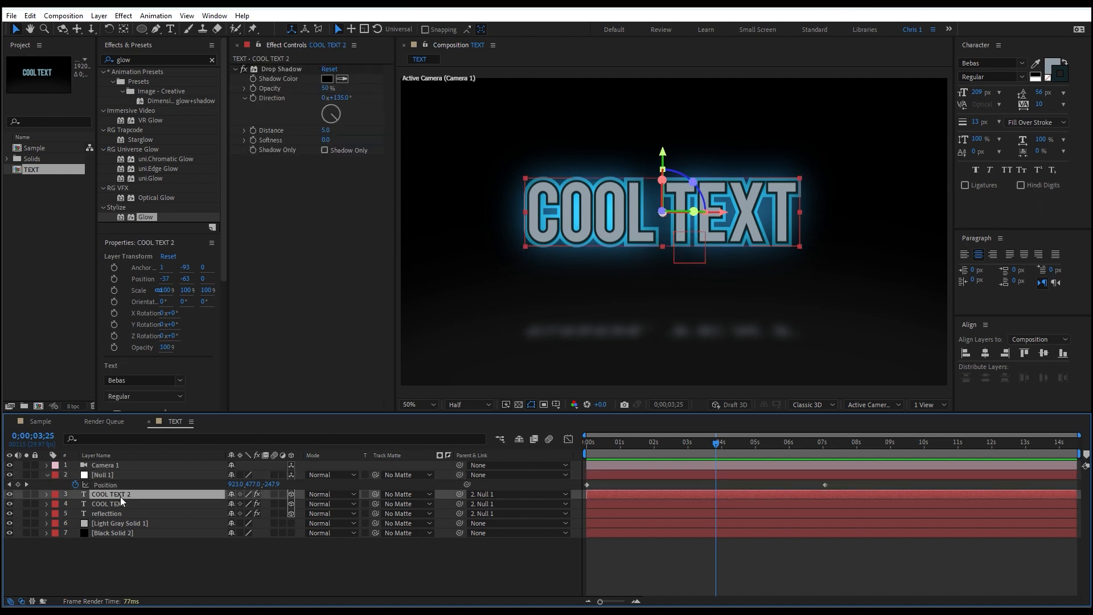
{"action": "left_click", "coordinate": [10, 494]}
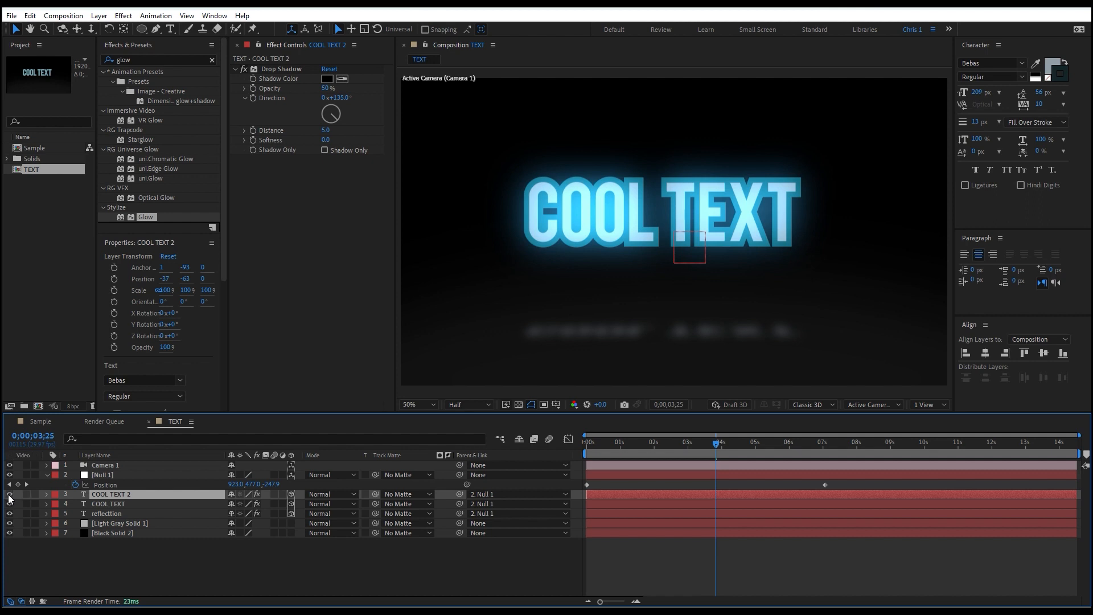
{"action": "left_click", "coordinate": [10, 495]}
{"action": "left_click", "coordinate": [9, 495]}
{"action": "left_click", "coordinate": [9, 494]}
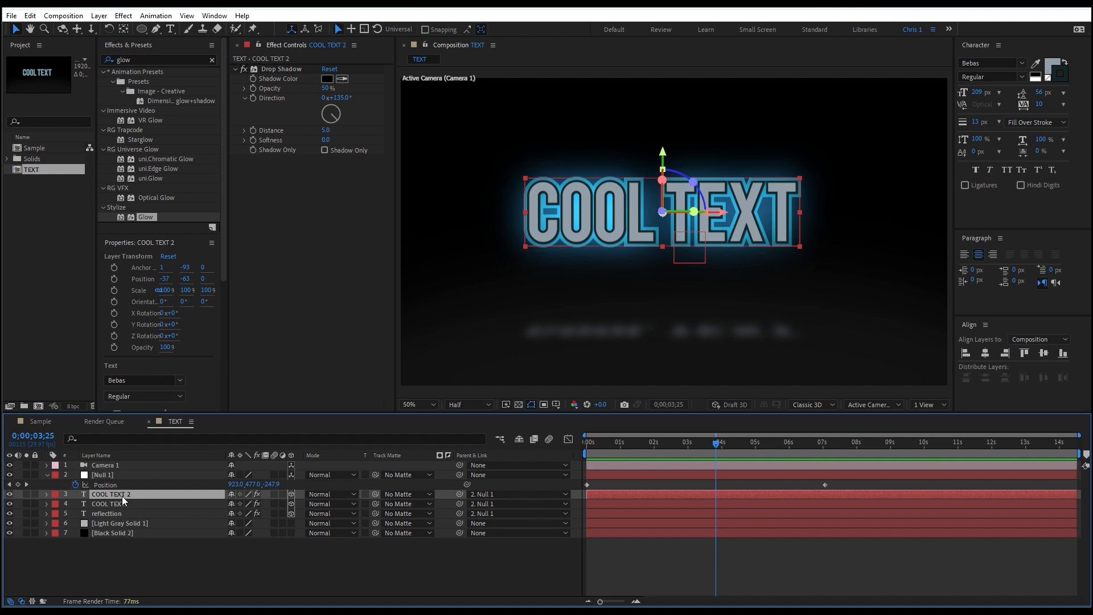
Find the CC Light Sweep effect, apply it to the COOL TEXT 2 layer and deselect the layer to see the sweep on the title
{"action": "left_click_drag", "start_coordinate": [152, 60], "coordinate": [36, 64]}
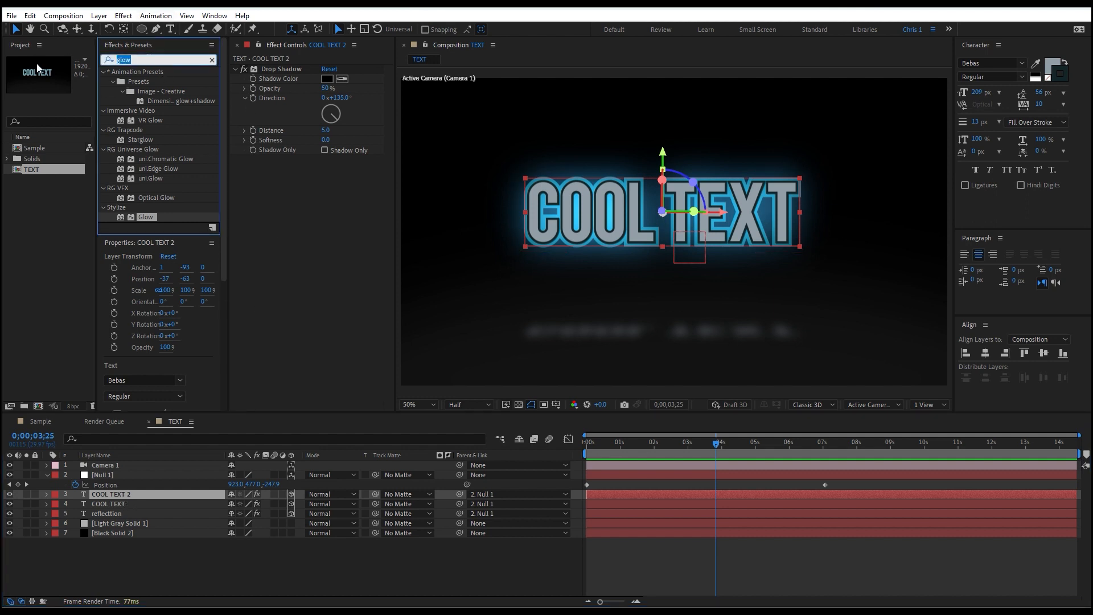
{"action": "type", "text": "light"}
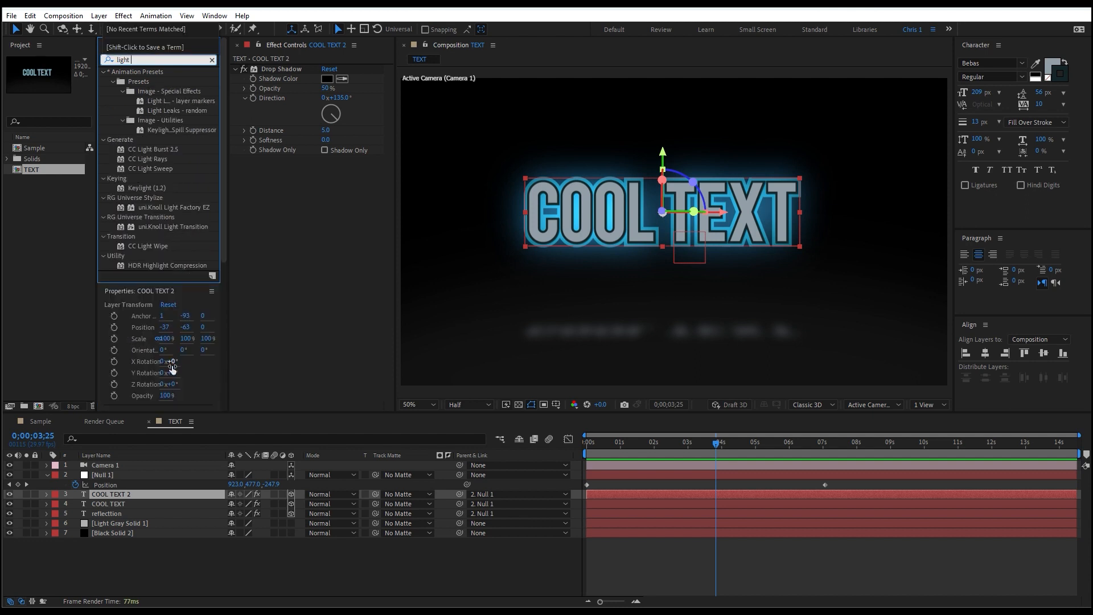
{"action": "left_click", "coordinate": [142, 170]}
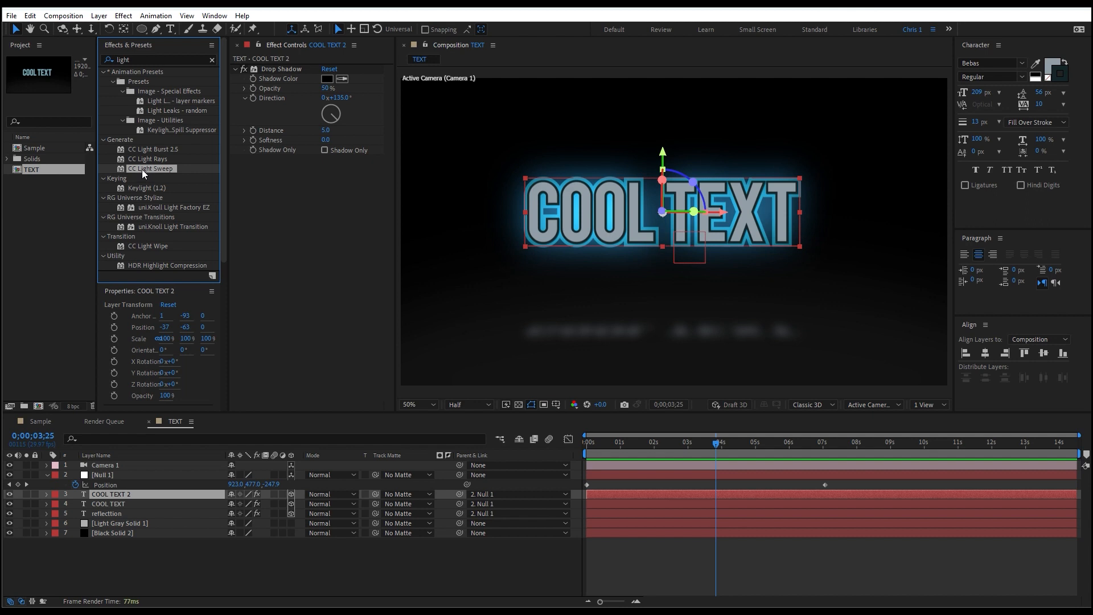
{"action": "left_click_drag", "start_coordinate": [142, 169], "coordinate": [316, 217]}
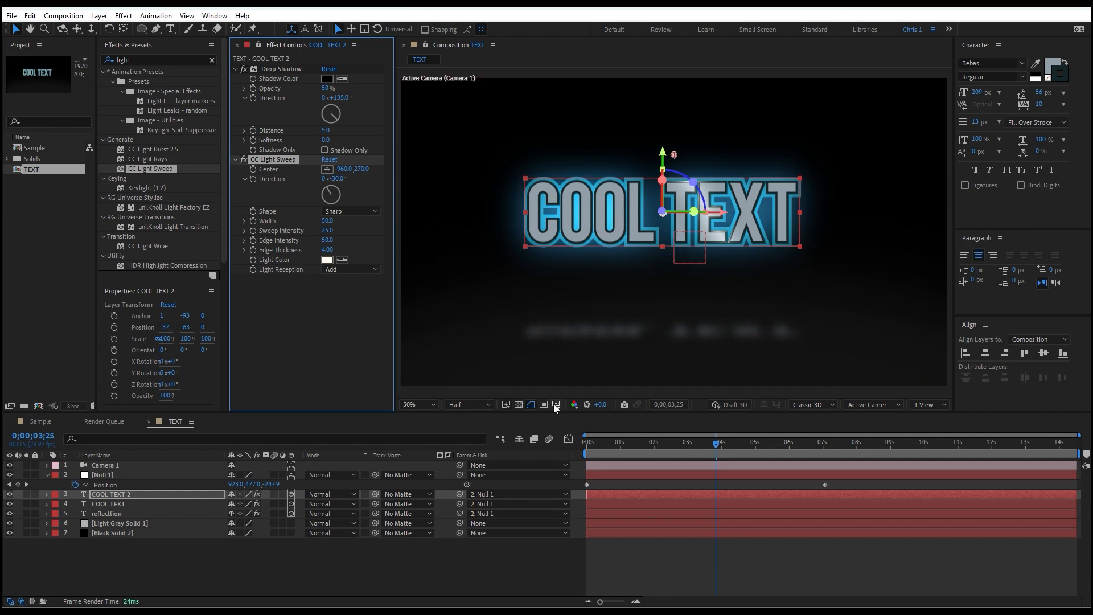
{"action": "left_click", "coordinate": [531, 404]}
{"action": "left_click", "coordinate": [510, 575]}
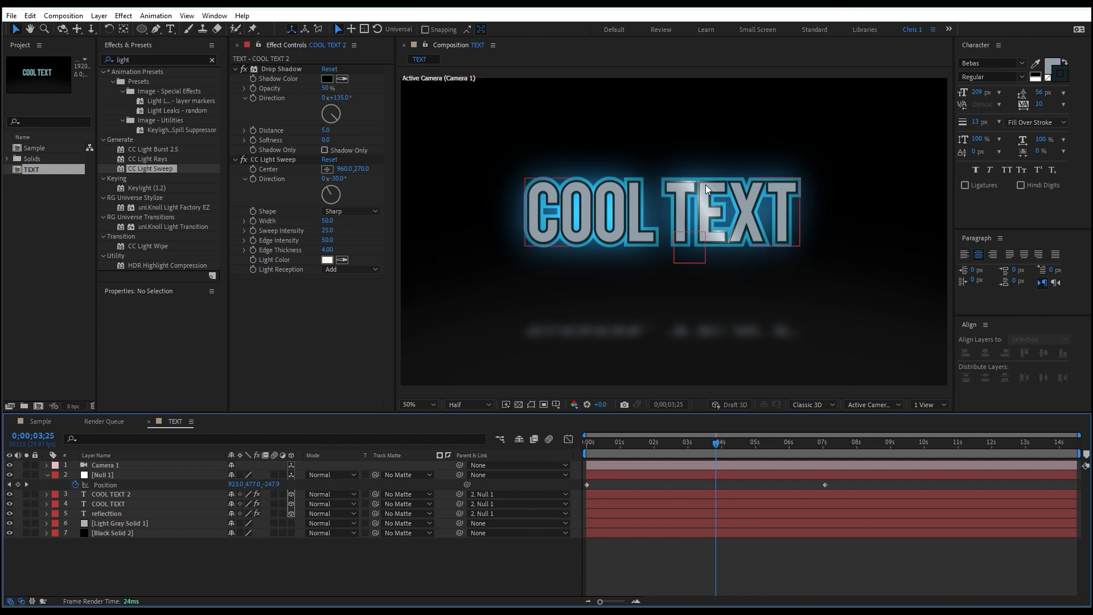
Place the CC Light Sweep's Center beyond the left end of the title at about 55, 586 and keyframe it at 0;00;00;00
{"action": "left_click", "coordinate": [272, 159]}
{"action": "left_click_drag", "start_coordinate": [355, 169], "coordinate": [432, 228]}
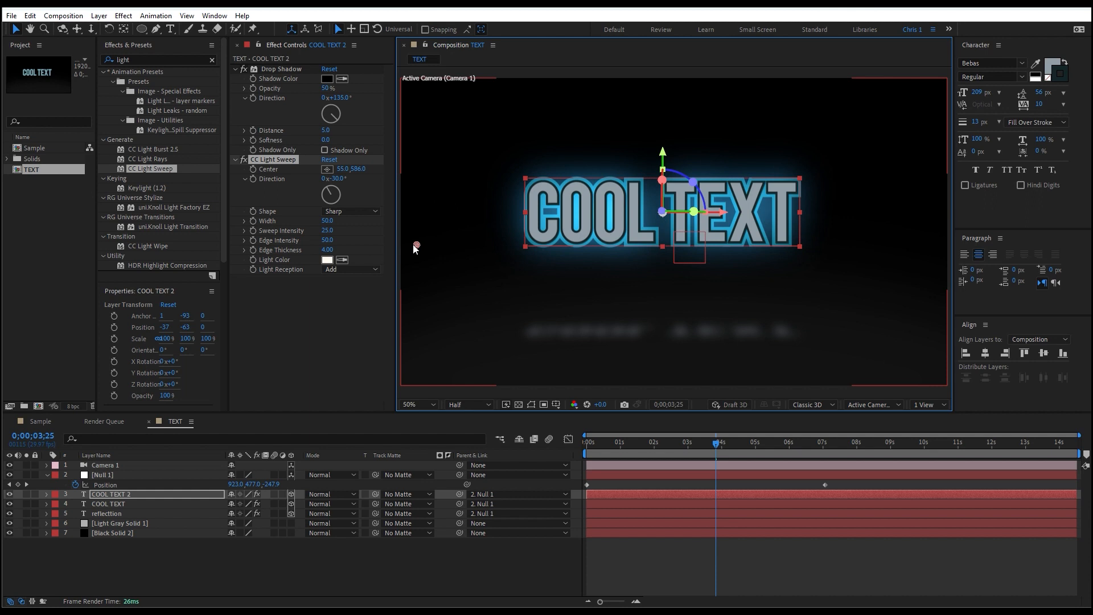
{"action": "left_click", "coordinate": [47, 494]}
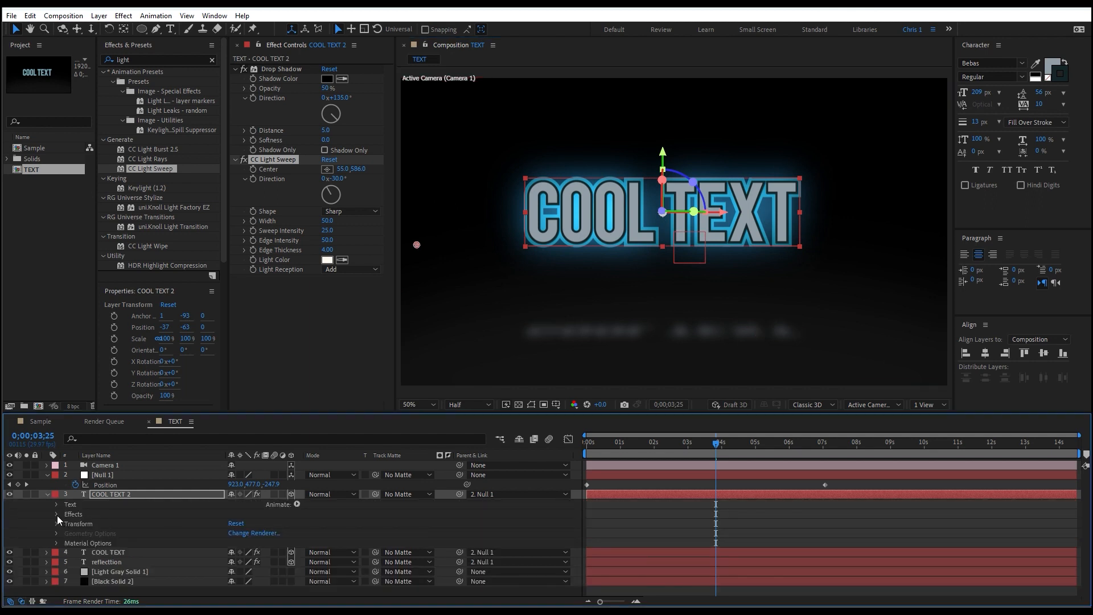
{"action": "left_click", "coordinate": [56, 514]}
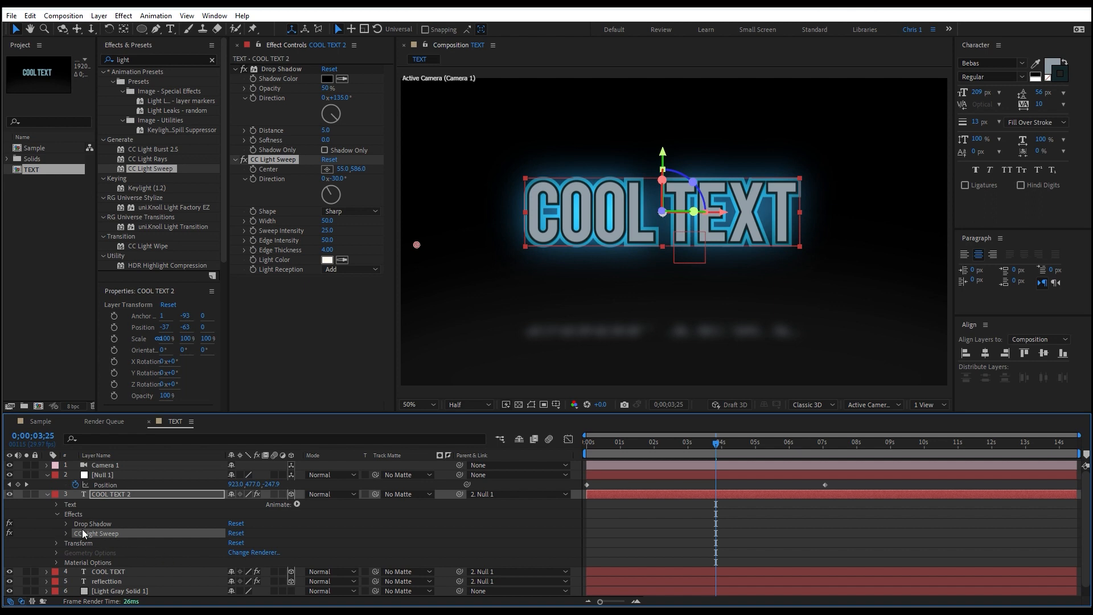
{"action": "key", "text": "e"}
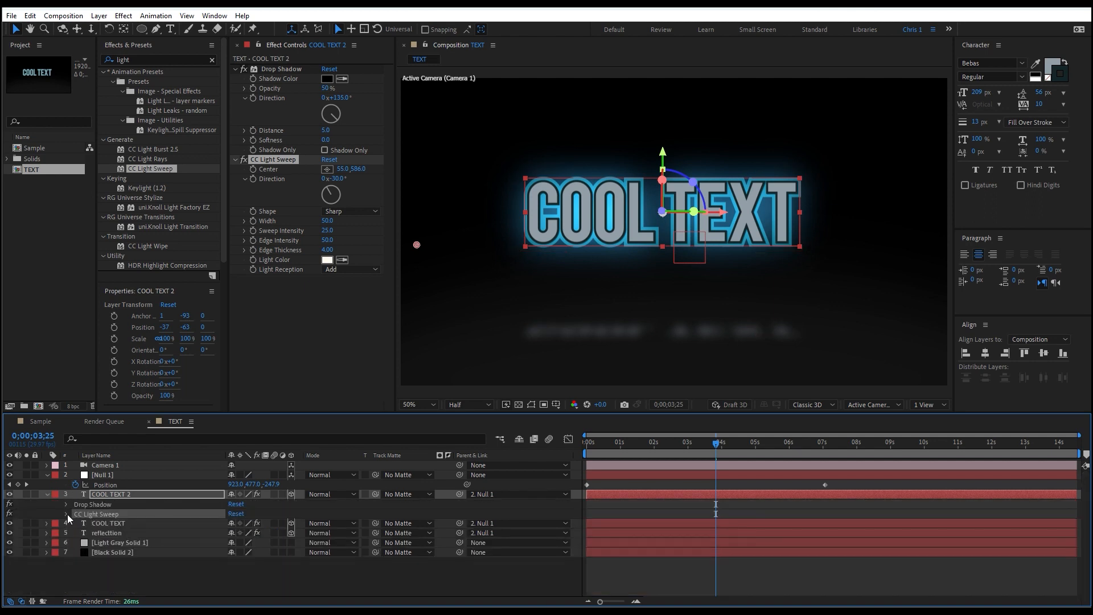
{"action": "left_click", "coordinate": [66, 513]}
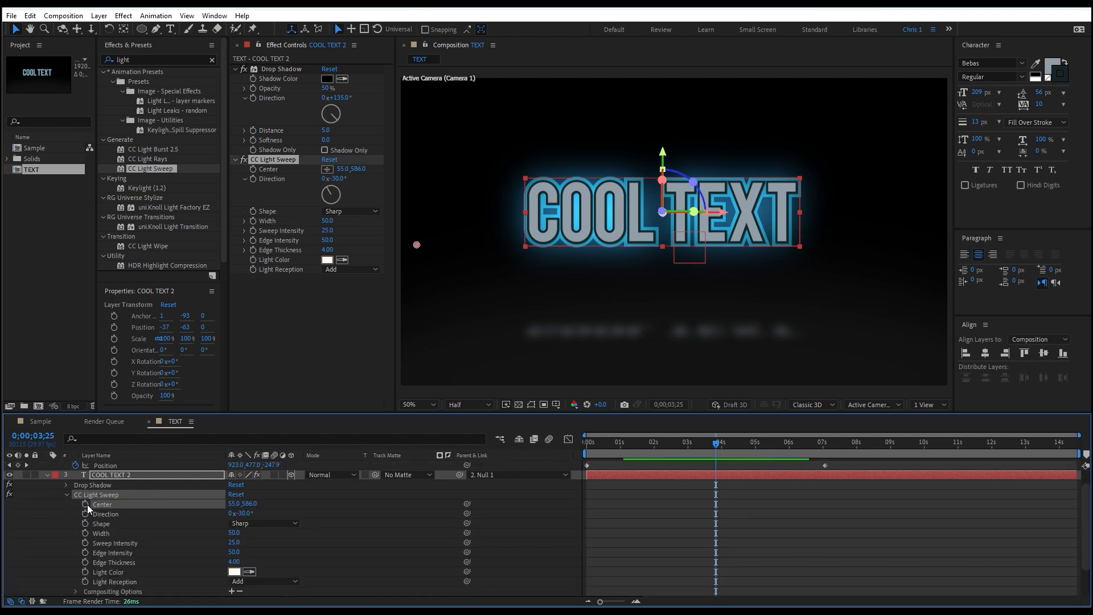
{"action": "left_click", "coordinate": [85, 504]}
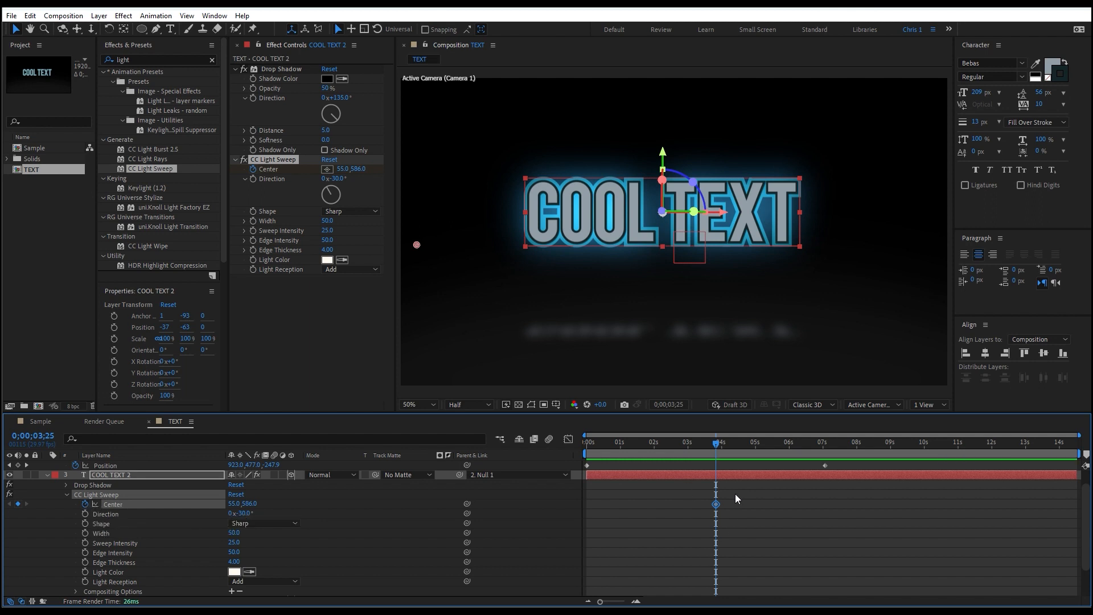
{"action": "left_click_drag", "start_coordinate": [717, 504], "coordinate": [609, 523]}
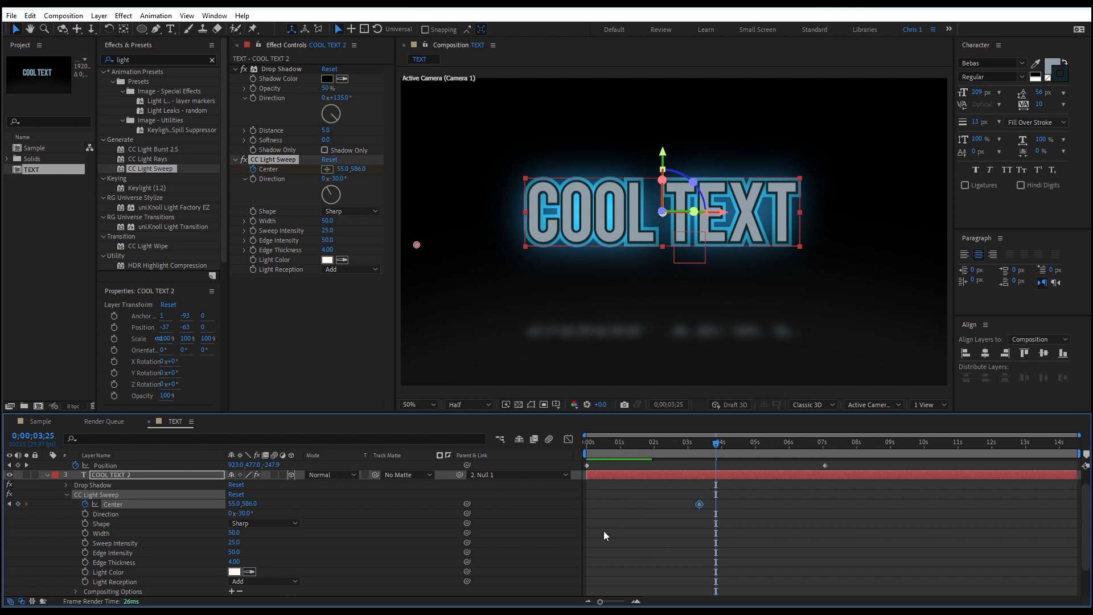
{"action": "left_click_drag", "start_coordinate": [657, 534], "coordinate": [593, 533]}
At 0;00;03;10, keyframe the sweep's Center past the right end of the title and shift that keyframe to about 4 seconds
{"action": "left_click_drag", "start_coordinate": [589, 451], "coordinate": [695, 480]}
{"action": "left_click_drag", "start_coordinate": [416, 249], "coordinate": [422, 246]}
{"action": "left_click_drag", "start_coordinate": [584, 218], "coordinate": [801, 183]}
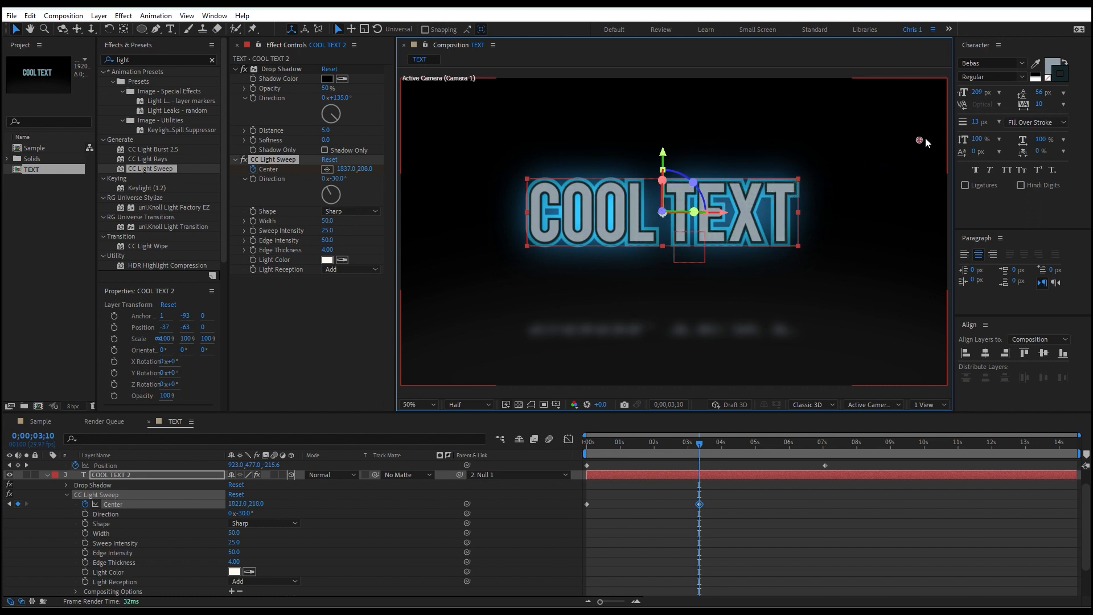
{"action": "left_click_drag", "start_coordinate": [931, 139], "coordinate": [931, 138]}
{"action": "left_click_drag", "start_coordinate": [700, 503], "coordinate": [705, 504]}
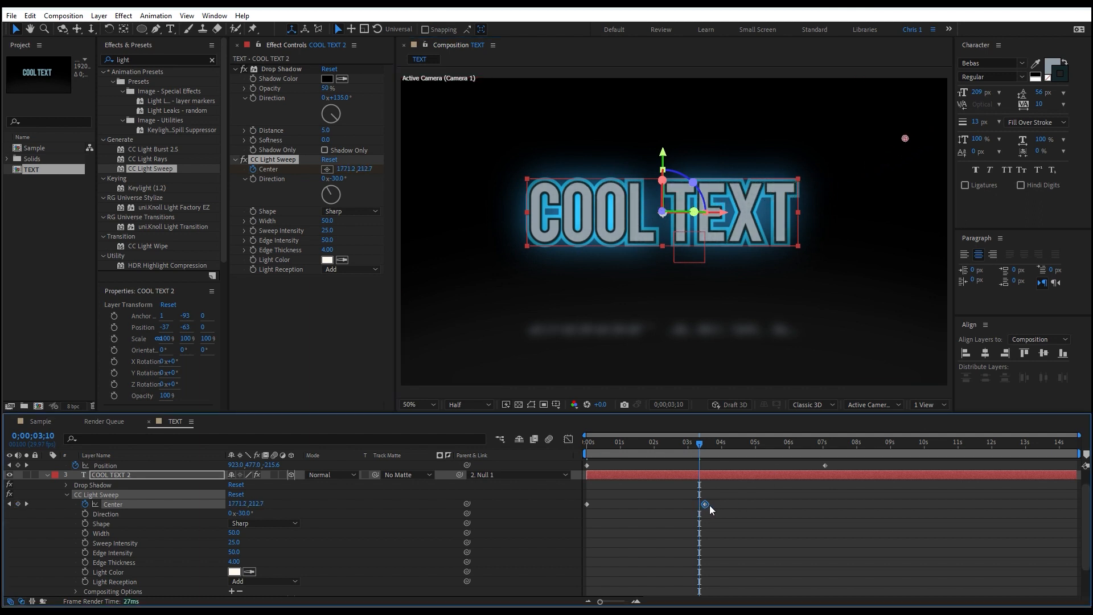
Play the light sweep from the start and stop the current time at 0;00;01;26
{"action": "left_click_drag", "start_coordinate": [711, 437], "coordinate": [518, 459]}
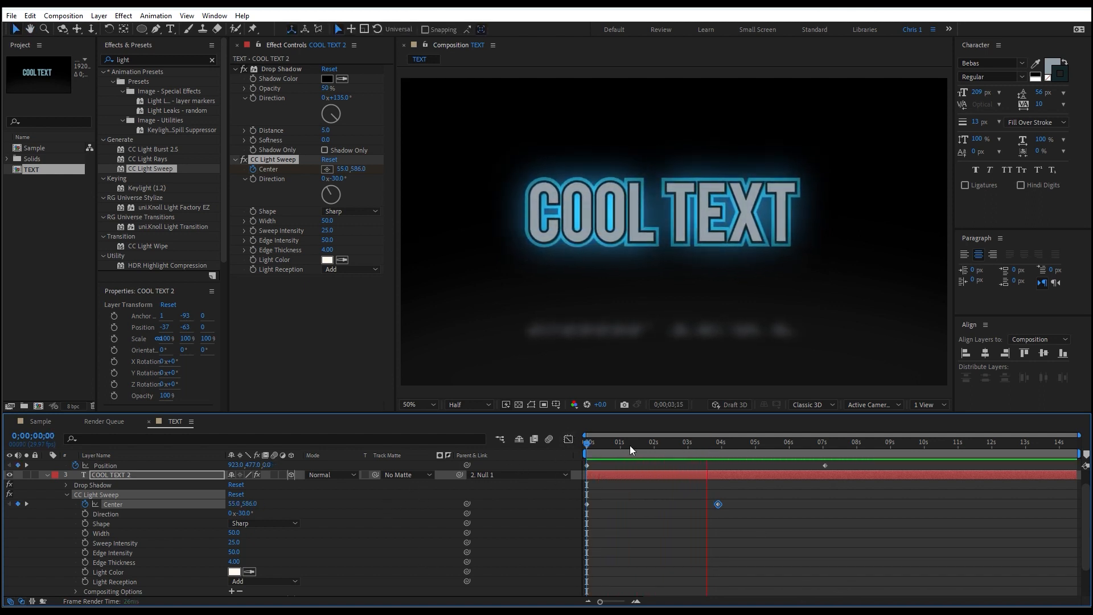
{"action": "key", "text": "space"}
{"action": "left_click_drag", "start_coordinate": [591, 457], "coordinate": [649, 472]}
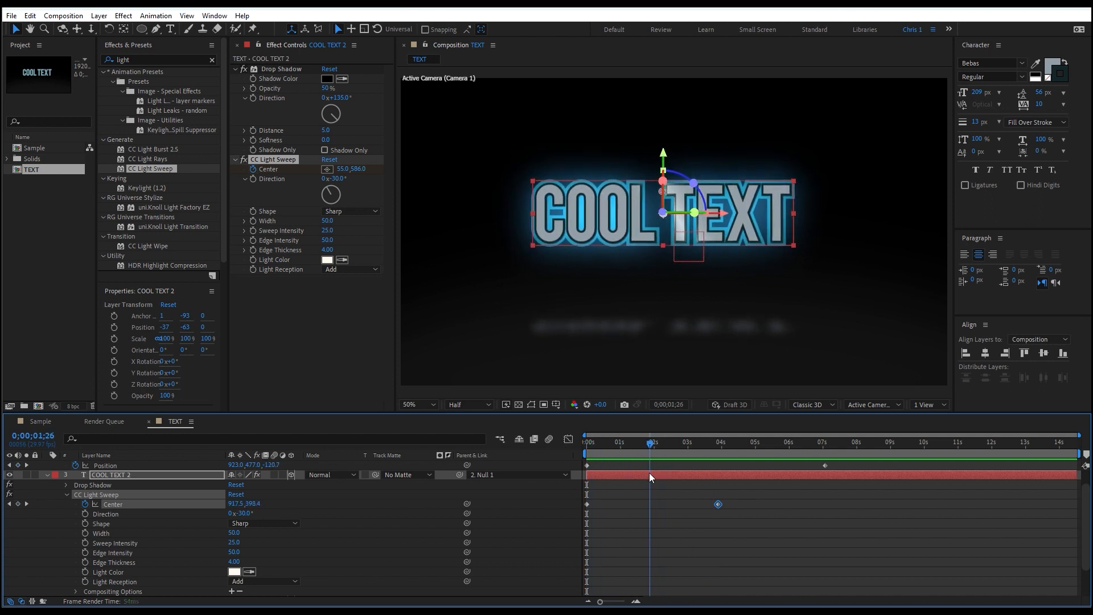
Try a Sweep Intensity of 0 and a different Width on CC Light Sweep, undoing each change
{"action": "left_click_drag", "start_coordinate": [234, 547], "coordinate": [243, 570]}
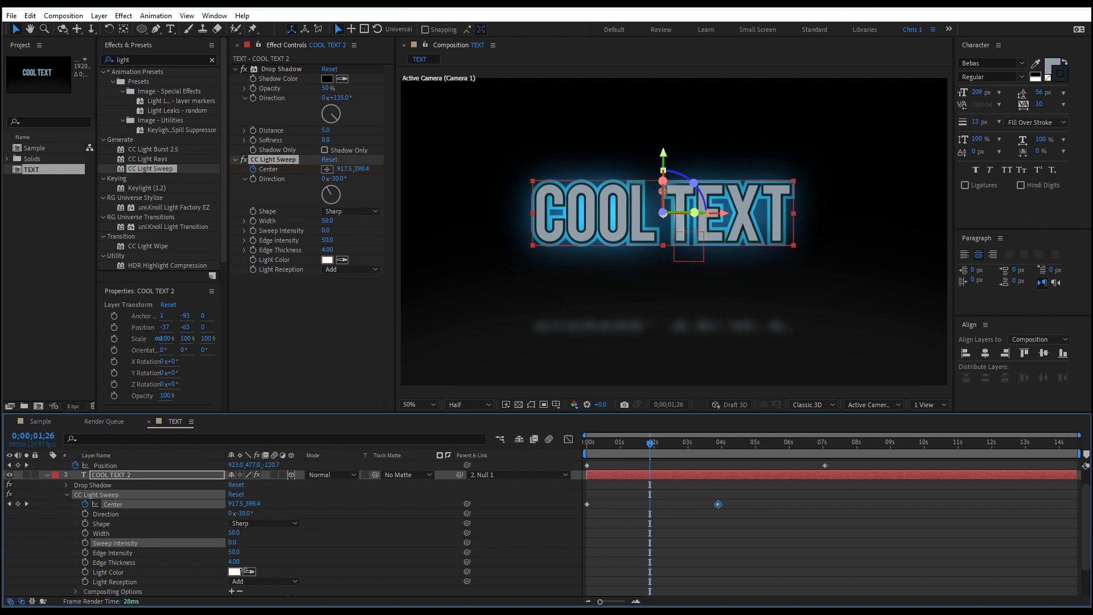
{"action": "key", "text": "ctrl+z"}
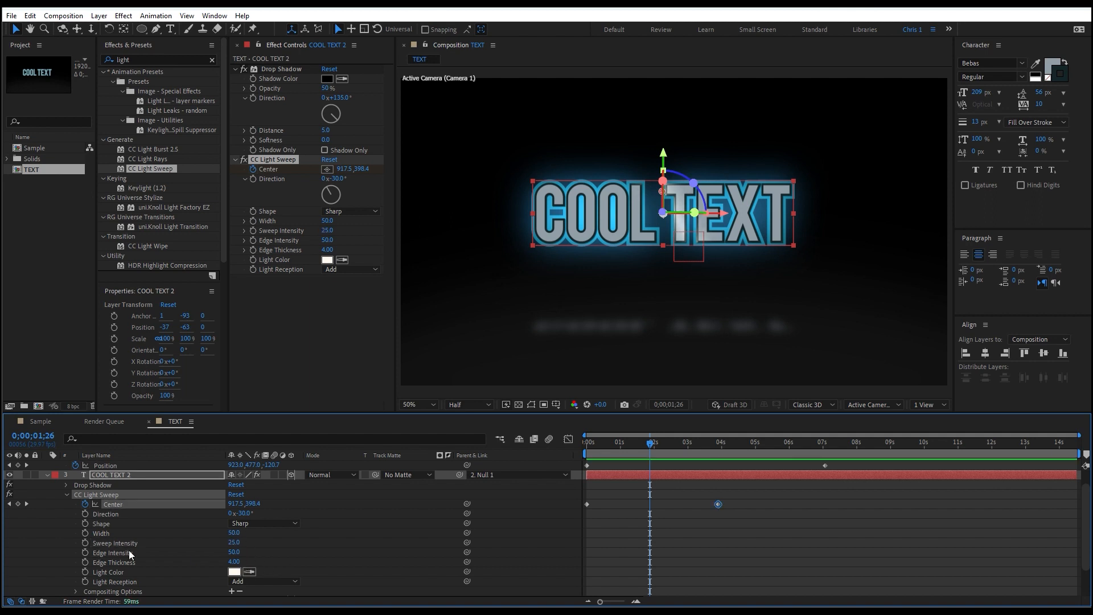
{"action": "left_click_drag", "start_coordinate": [231, 535], "coordinate": [336, 534]}
{"action": "key", "text": "ctrl+z"}
Set the CC Light Sweep's Edge Intensity to 190, preview the sweep from the start and return to 0;00;00;00
{"action": "left_click", "coordinate": [128, 552]}
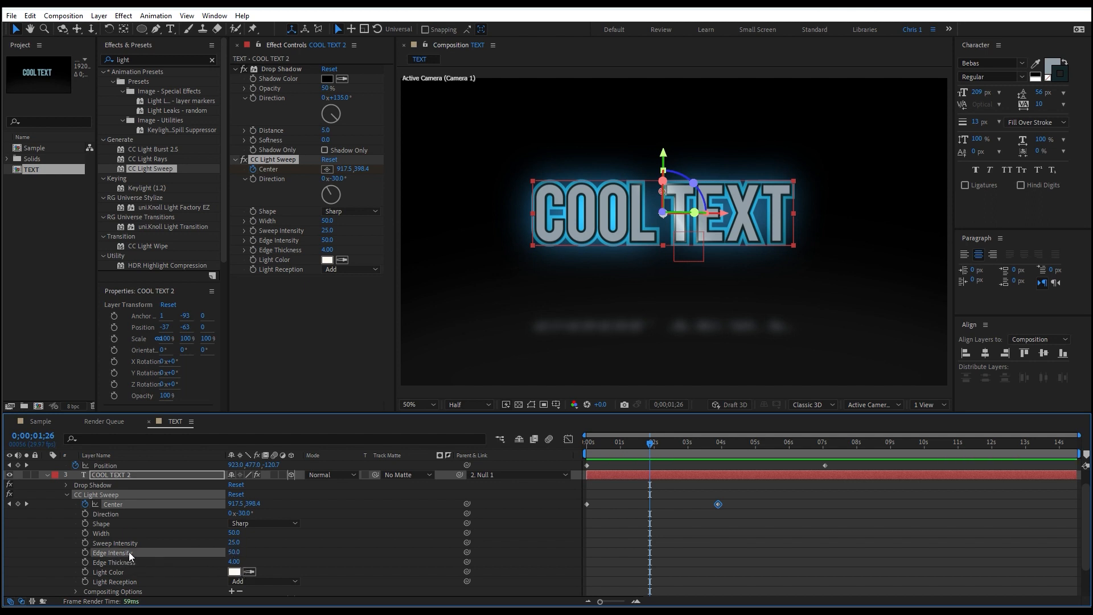
{"action": "left_click_drag", "start_coordinate": [242, 549], "coordinate": [304, 532]}
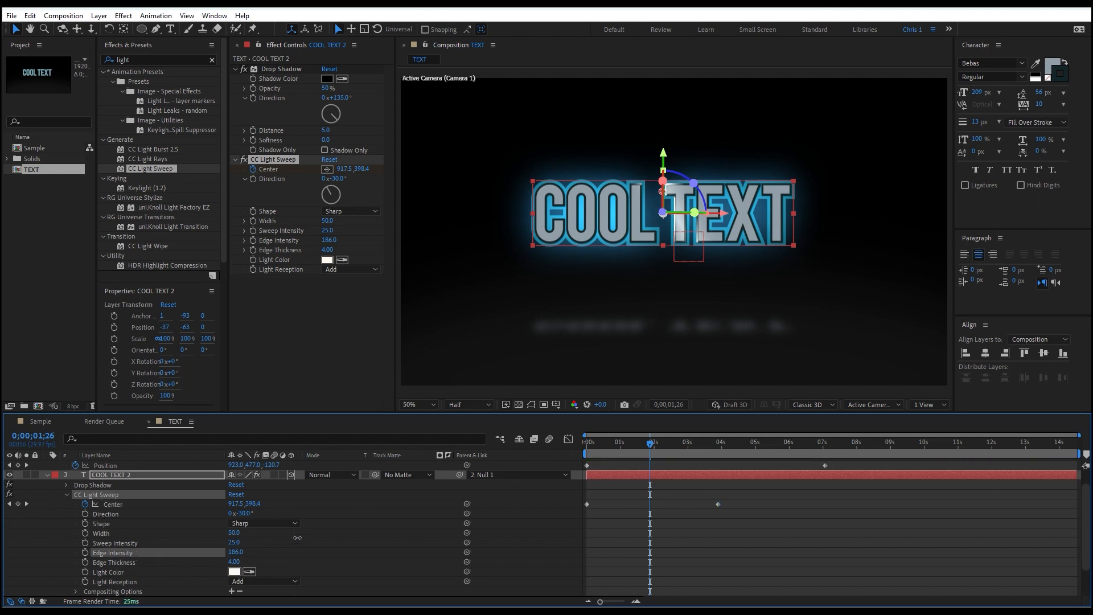
{"action": "left_click_drag", "start_coordinate": [629, 442], "coordinate": [581, 445]}
{"action": "key", "text": "space"}
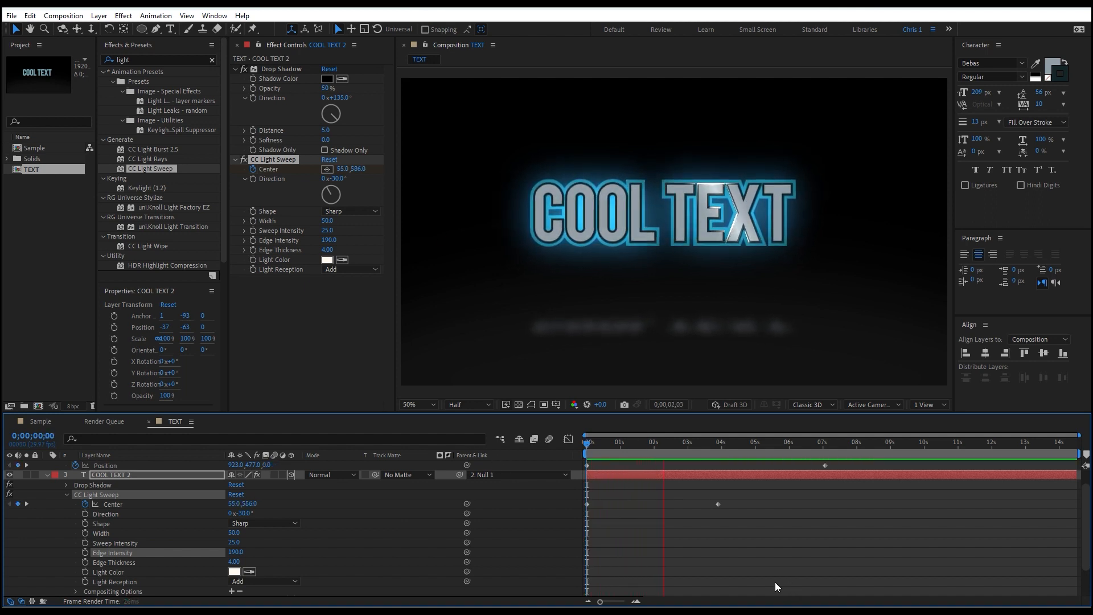
{"action": "left_click_drag", "start_coordinate": [693, 445], "coordinate": [573, 509]}
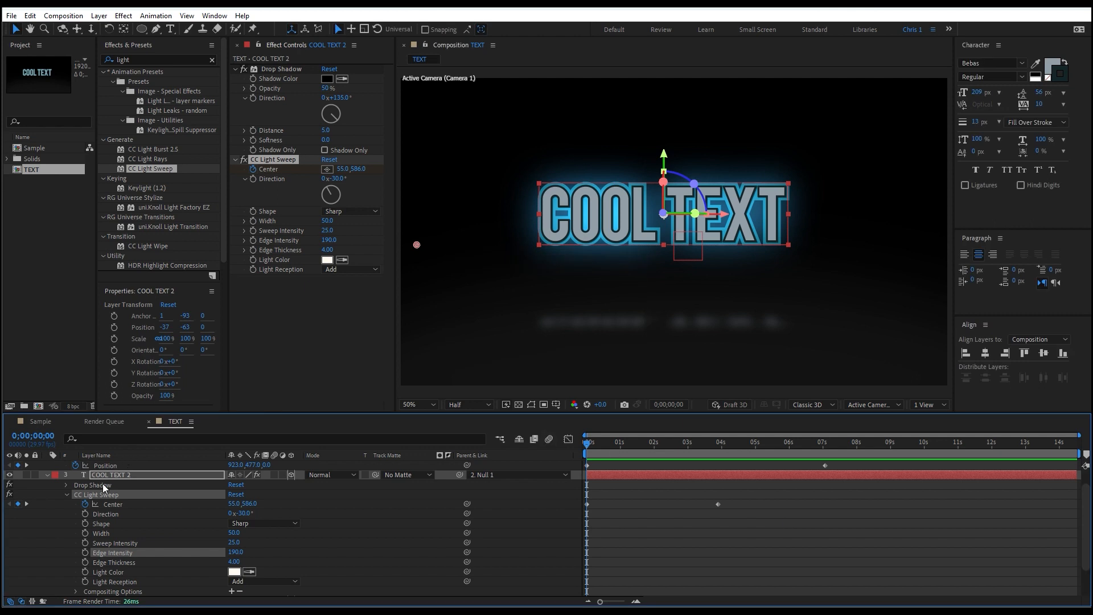
Collapse all layer properties, deselect every layer and move the current time to 0;00;01;06
{"action": "key", "text": "ctrl+a"}
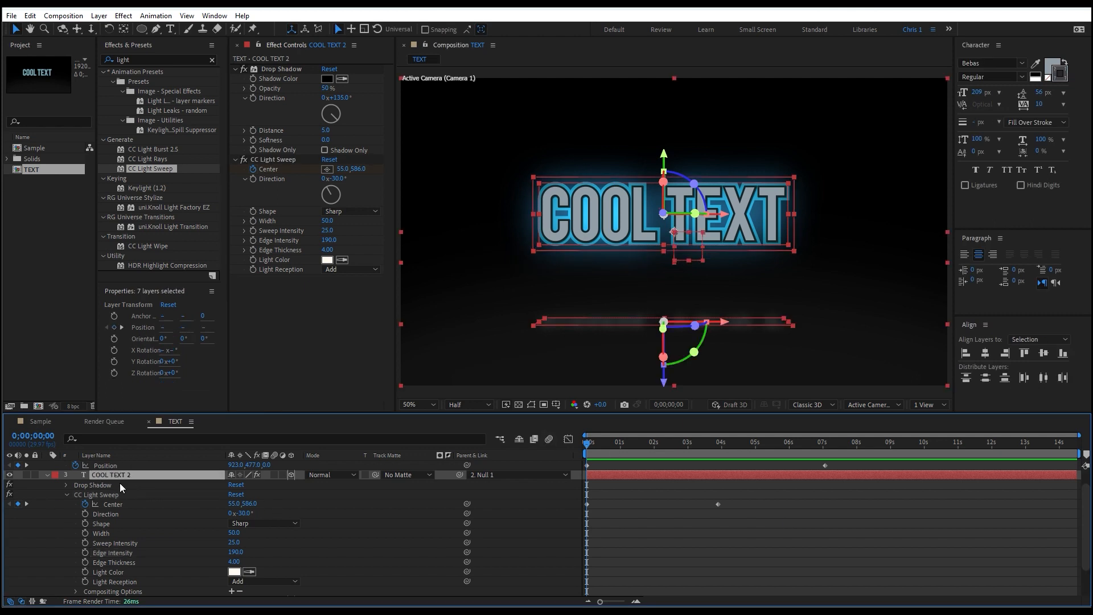
{"action": "left_click", "coordinate": [47, 474]}
{"action": "key", "text": "ctrl+shift+a"}
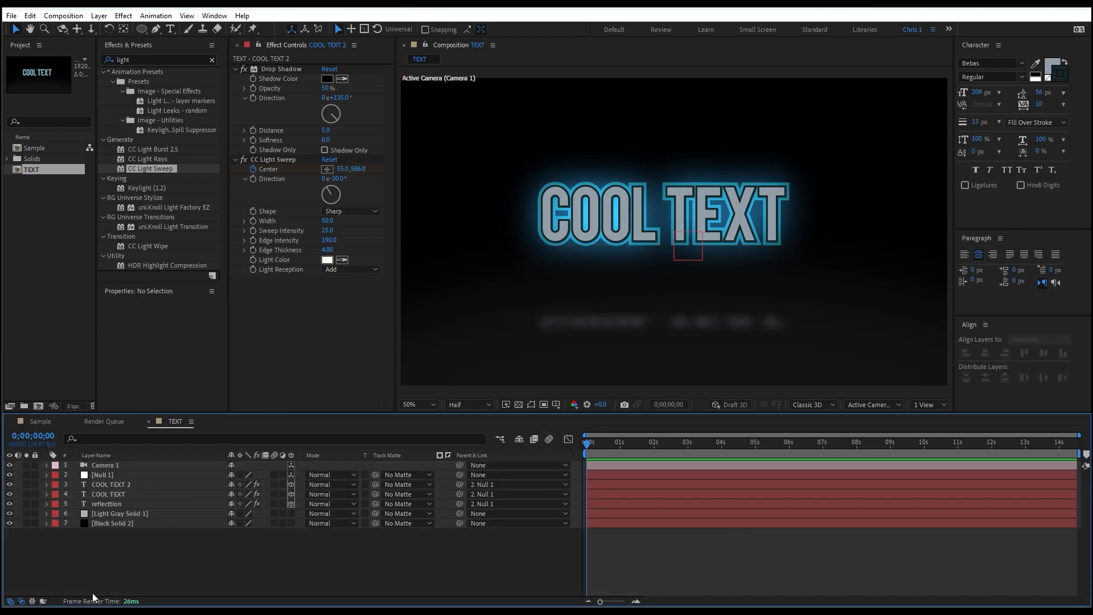
{"action": "left_click_drag", "start_coordinate": [590, 441], "coordinate": [626, 490]}
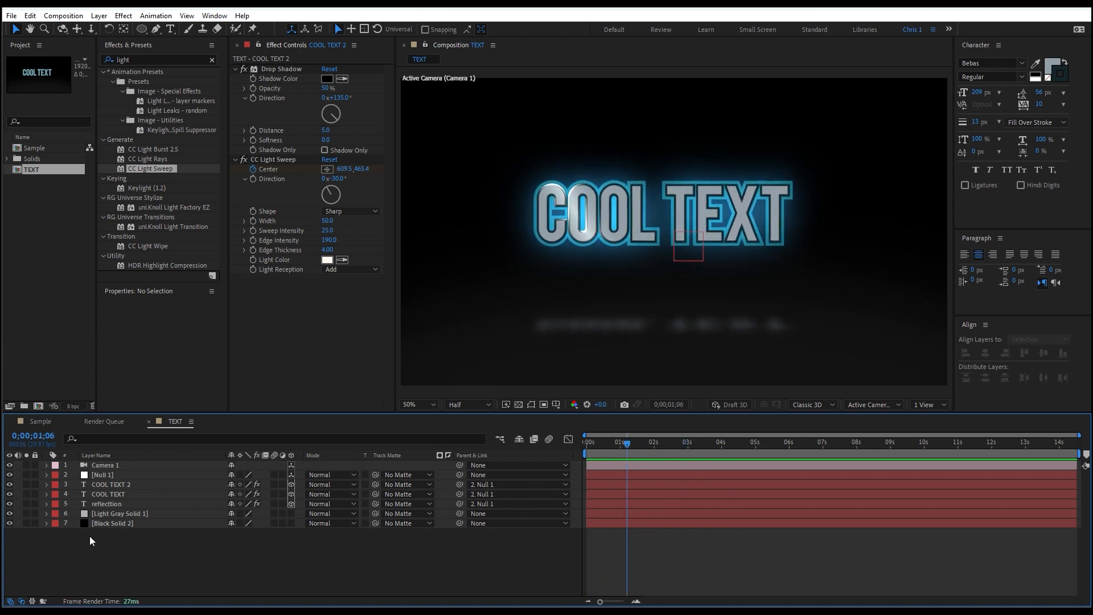
Add a white Spot light with 100% intensity, a 90° cone angle and 50% cone feather
{"action": "left_click", "coordinate": [99, 16]}
{"action": "mouse_move", "coordinate": [119, 29]}
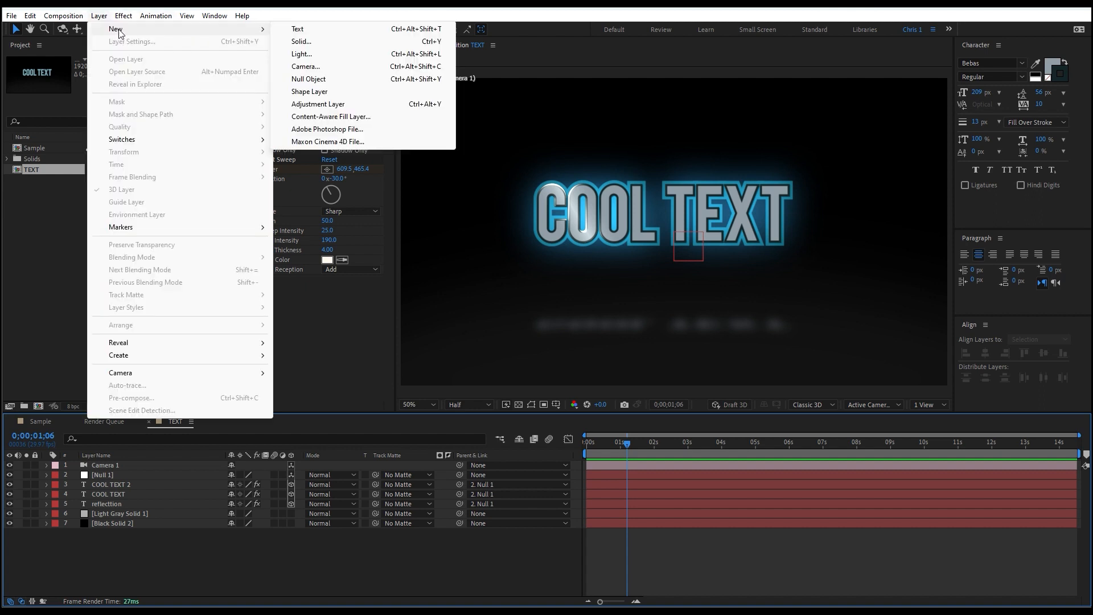
{"action": "left_click", "coordinate": [299, 54]}
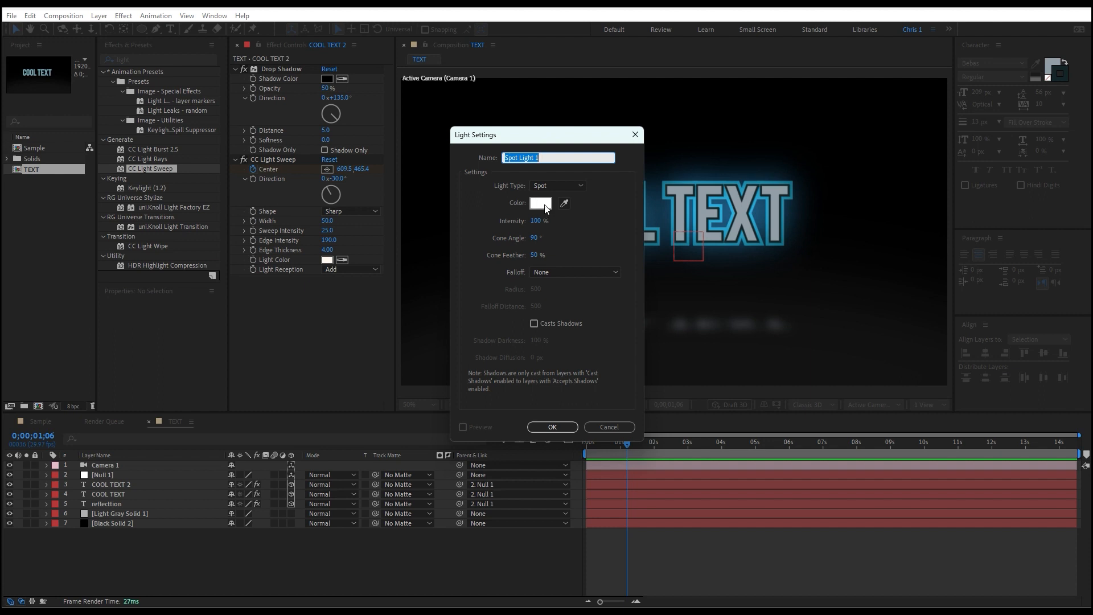
{"action": "left_click", "coordinate": [560, 427]}
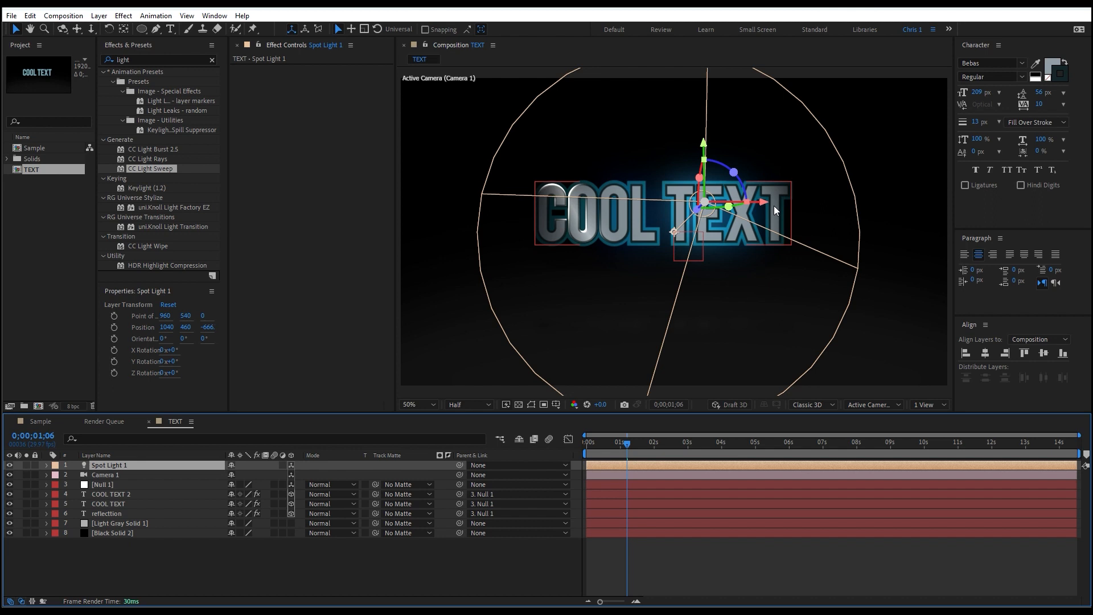
Play the composition from the start to check the spot light on the title and return to 0;00;00;00
{"action": "left_click_drag", "start_coordinate": [626, 449], "coordinate": [524, 534]}
{"action": "key", "text": "space"}
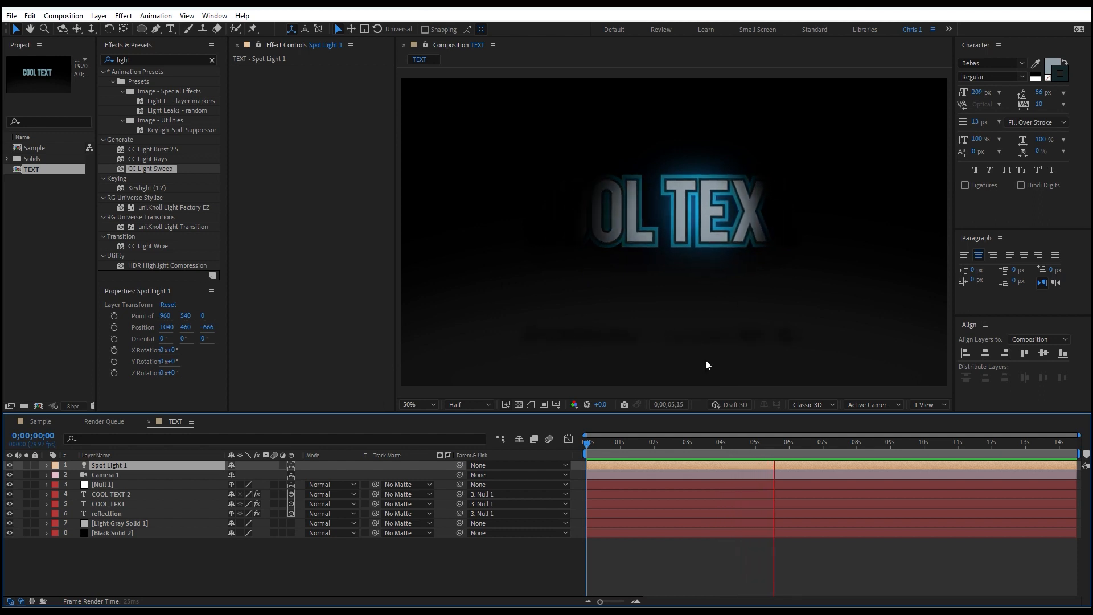
{"action": "key", "text": "space"}
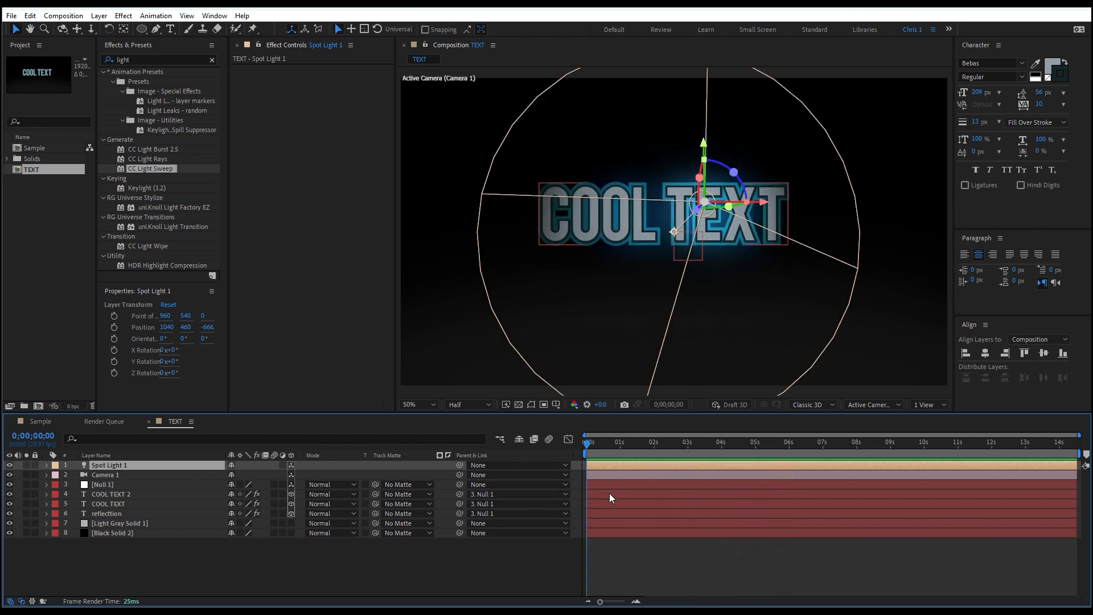
{"action": "left_click_drag", "start_coordinate": [594, 451], "coordinate": [511, 488]}
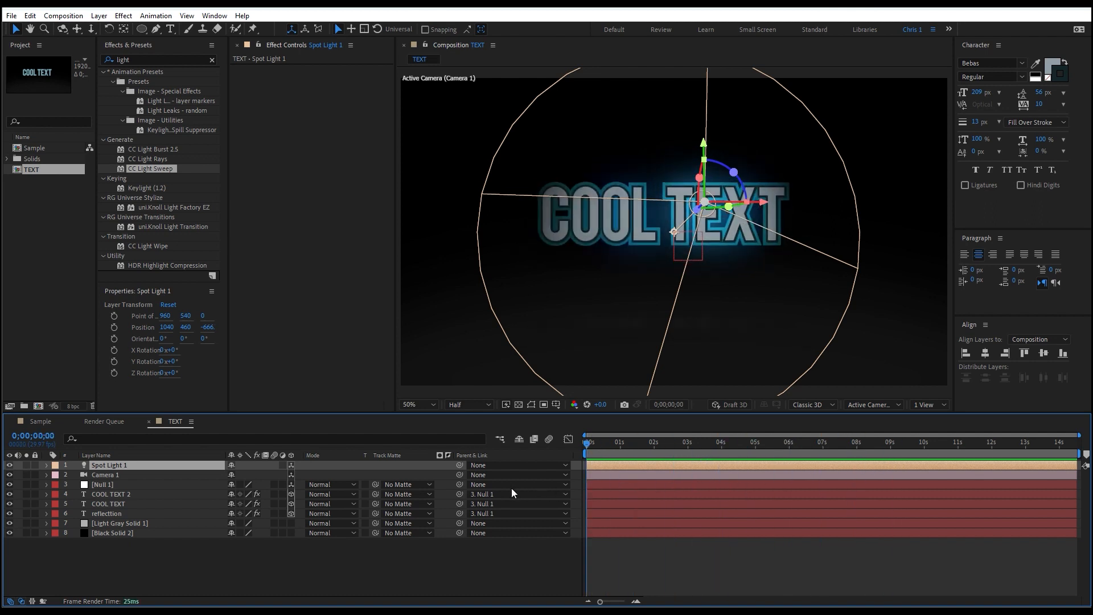
Lower the spot light, move it toward the right end of the title and pull it back to about 1334, 524, -1300
{"action": "left_click", "coordinate": [110, 476]}
{"action": "left_click", "coordinate": [109, 467]}
{"action": "left_click_drag", "start_coordinate": [704, 202], "coordinate": [692, 246]}
{"action": "left_click_drag", "start_coordinate": [591, 449], "coordinate": [906, 466]}
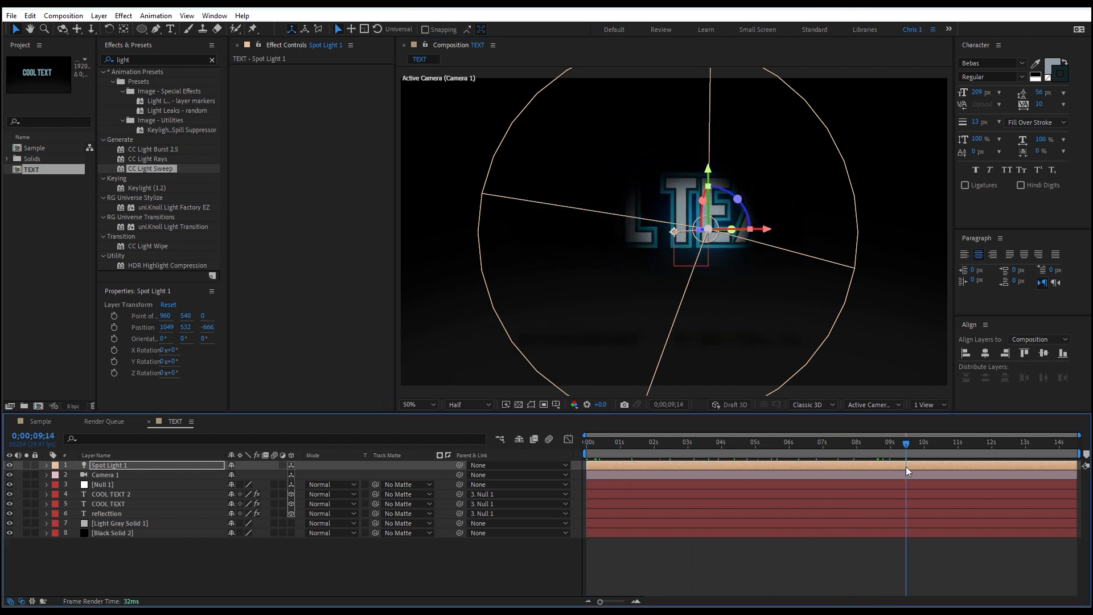
{"action": "left_click_drag", "start_coordinate": [703, 231], "coordinate": [812, 229]}
{"action": "left_click_drag", "start_coordinate": [738, 233], "coordinate": [864, 249]}
Play the composition from the start to check how the repositioned spot light illuminates the title
{"action": "left_click_drag", "start_coordinate": [705, 442], "coordinate": [640, 473]}
{"action": "key", "text": "Home"}
{"action": "key", "text": "space"}
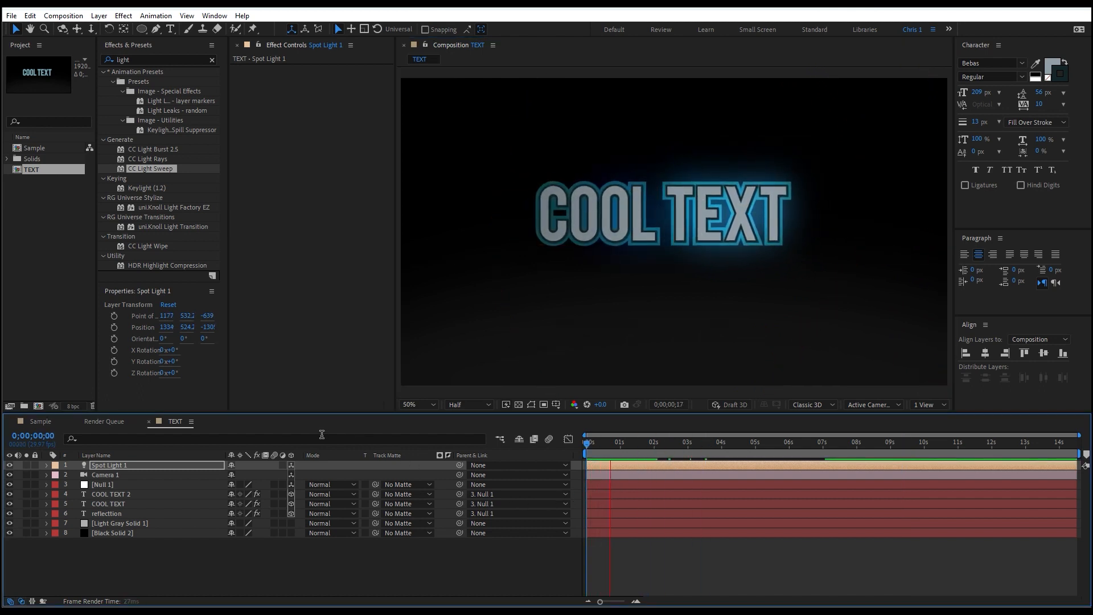
{"action": "key", "text": "space"}
Move the spot light to the title's left end, about 710, 524, -1452, and keyframe its Point of Interest and Position at 0;00;03;00
{"action": "left_click_drag", "start_coordinate": [936, 226], "coordinate": [574, 246]}
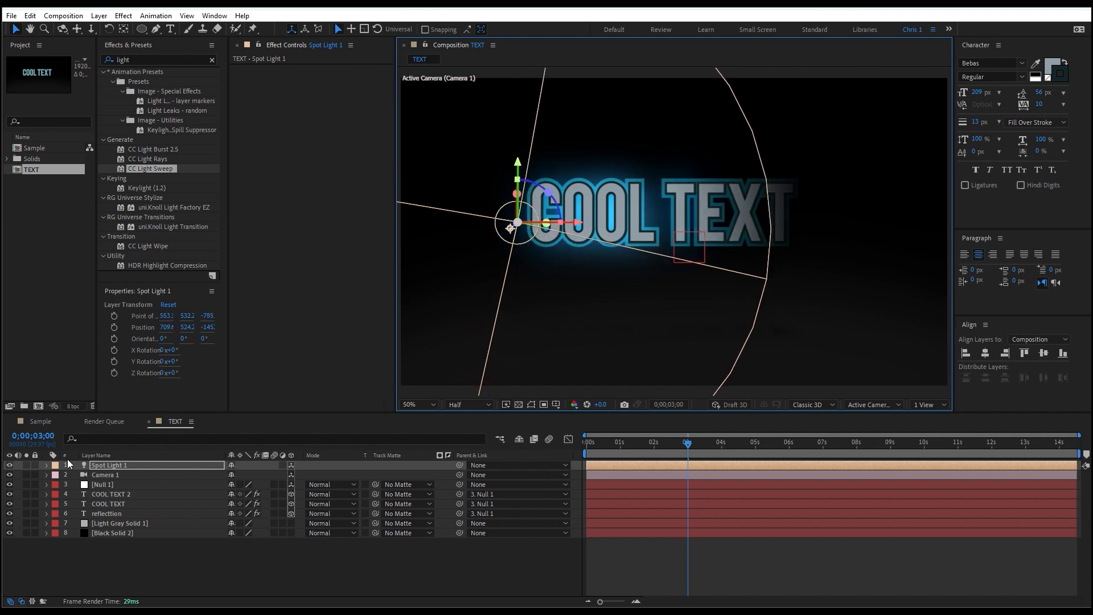
{"action": "left_click", "coordinate": [46, 465]}
{"action": "left_click", "coordinate": [56, 475]}
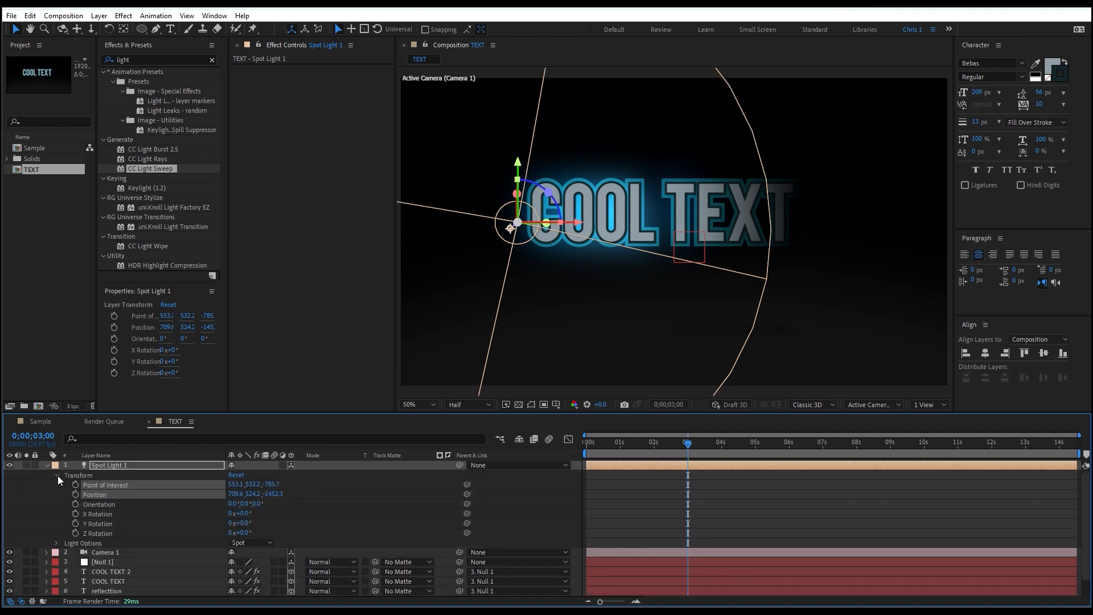
{"action": "left_click", "coordinate": [75, 494]}
Keyframe the spot light right of the title at about 1330, 524, -1307, and spread the keyframes from 0;00;00;00 to 0;00;07;21
{"action": "left_click_drag", "start_coordinate": [692, 447], "coordinate": [718, 443]}
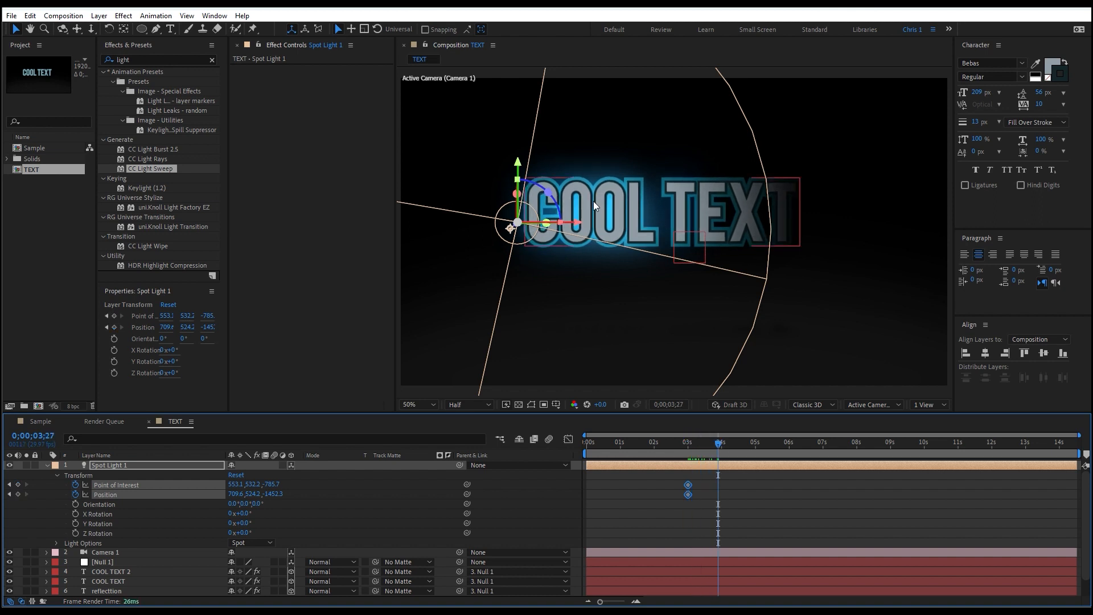
{"action": "left_click_drag", "start_coordinate": [578, 221], "coordinate": [949, 251]}
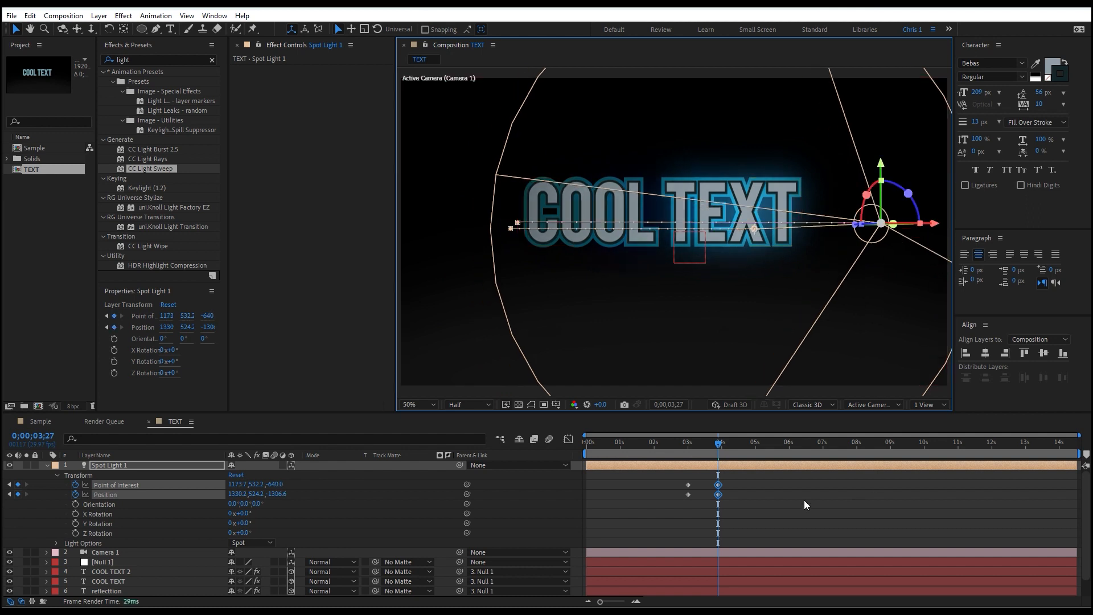
{"action": "mouse_move", "coordinate": [688, 442]}
{"action": "left_mouse_down"}
{"action": "mouse_move", "coordinate": [718, 442]}
{"action": "mouse_move", "coordinate": [697, 443]}
{"action": "left_mouse_up"}
{"action": "left_click_drag", "start_coordinate": [697, 480], "coordinate": [591, 508]}
{"action": "left_click_drag", "start_coordinate": [731, 480], "coordinate": [846, 497]}
Play the composition from the start and again from 0;00;00;18 to check the spot light's movement across the title
{"action": "left_click_drag", "start_coordinate": [823, 443], "coordinate": [489, 507]}
{"action": "key", "text": "space"}
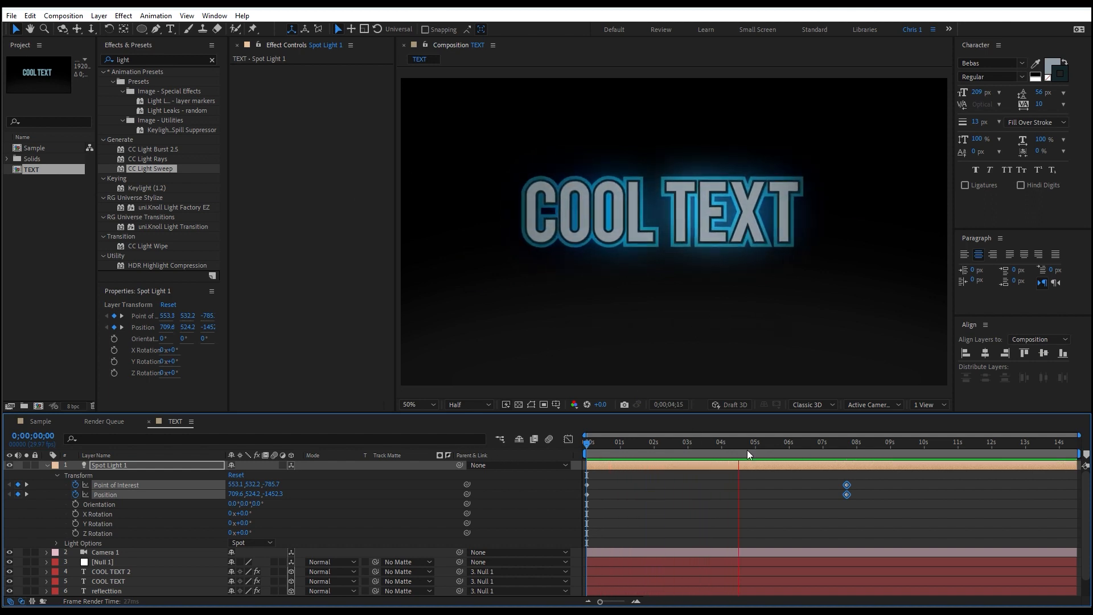
{"action": "left_click", "coordinate": [699, 443]}
{"action": "left_click_drag", "start_coordinate": [678, 478], "coordinate": [607, 547]}
{"action": "key", "text": "space"}
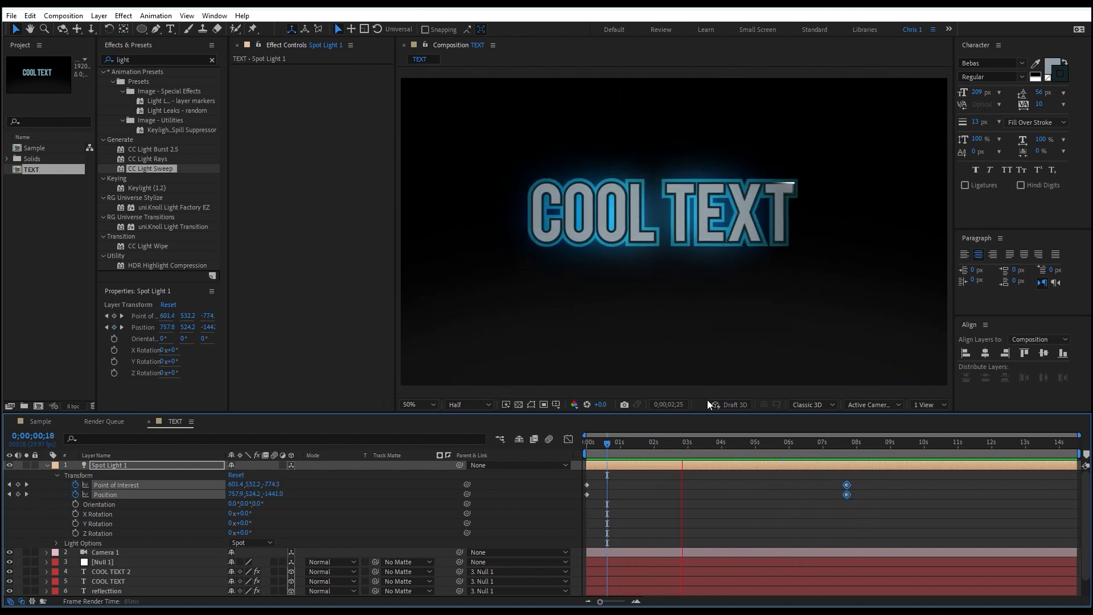
{"action": "key", "text": "space"}
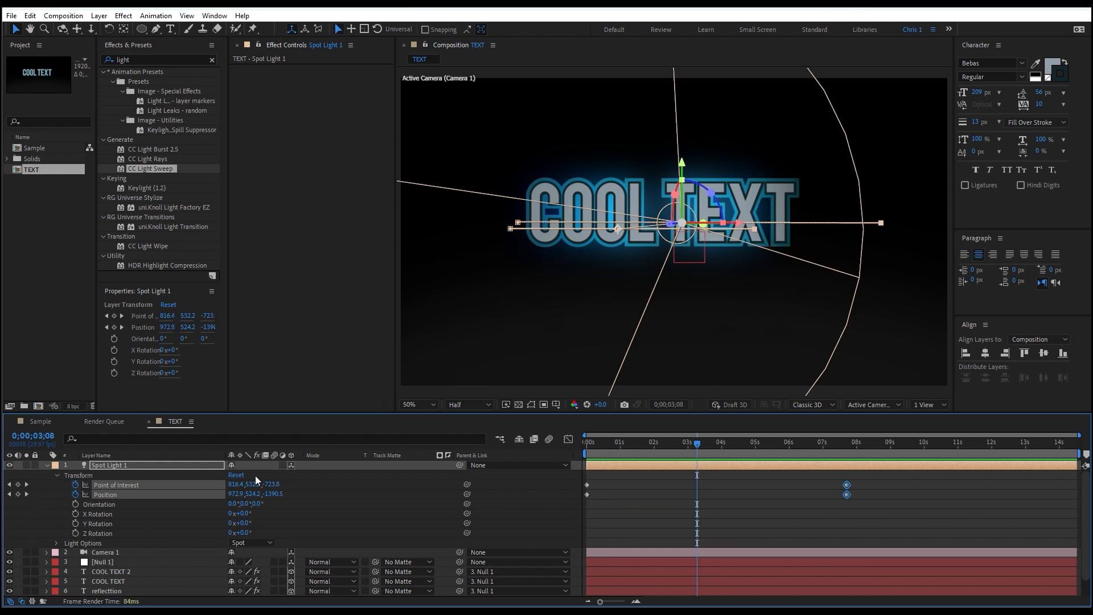
Show the opacity of the COOL TEXT and reflection layers and set the reflection's opacity to 100%
{"action": "left_click", "coordinate": [109, 580]}
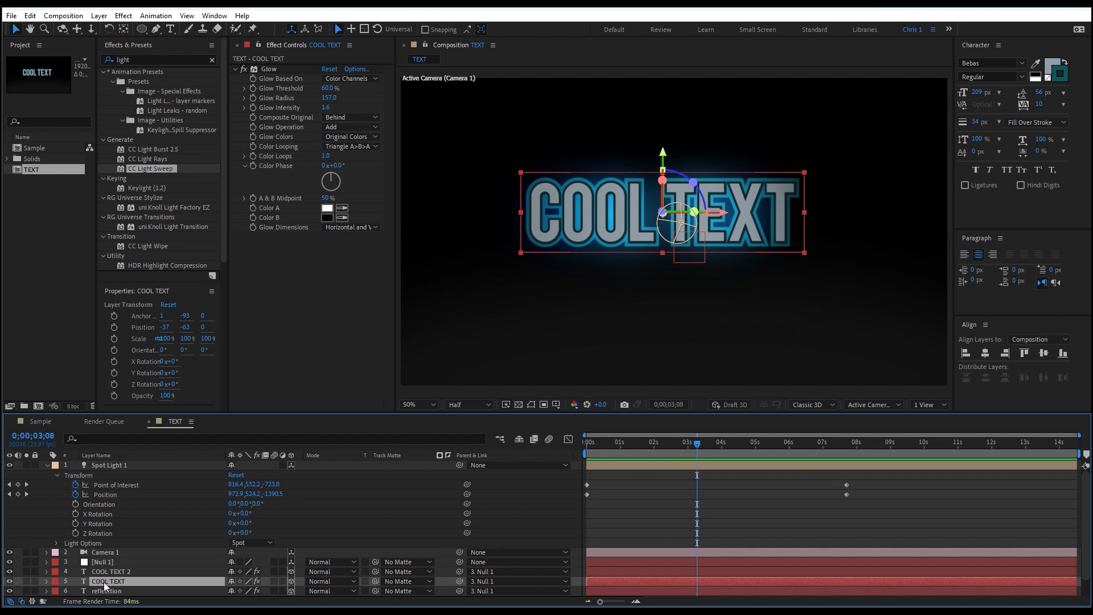
{"action": "key", "text": "t"}
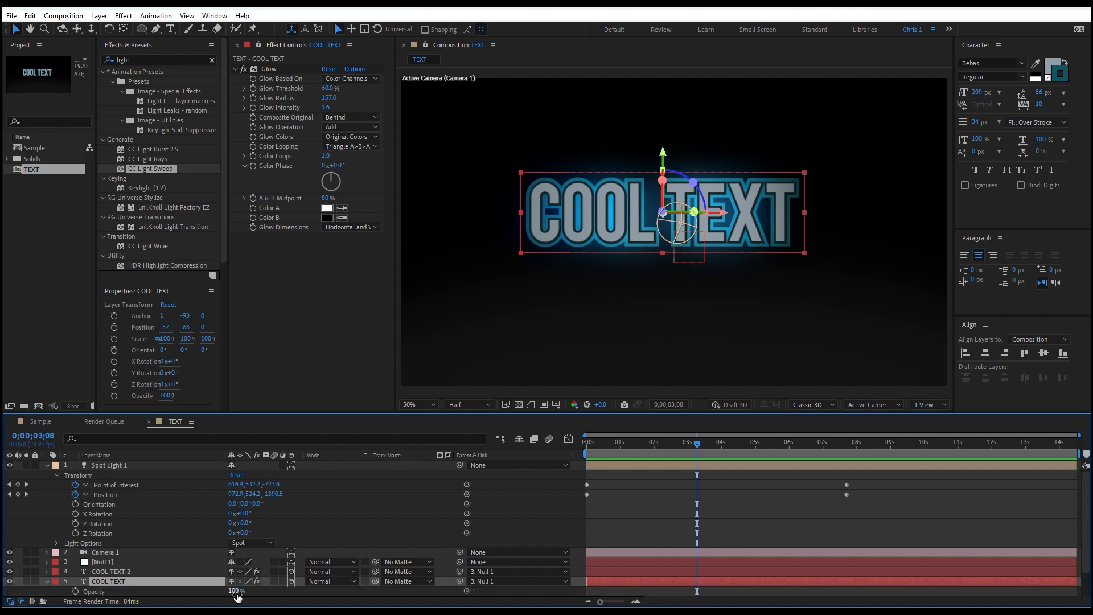
{"action": "scroll", "coordinate": [237, 596], "scroll_direction": "down", "scroll_amount": 1}
{"action": "left_click", "coordinate": [148, 572]}
{"action": "key", "text": "t"}
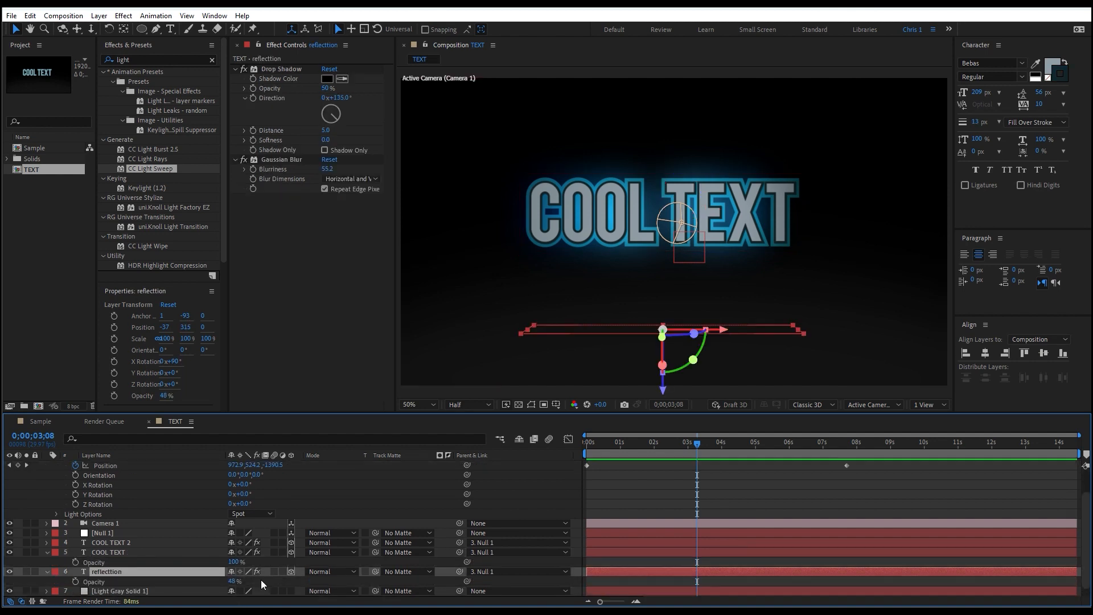
{"action": "left_click_drag", "start_coordinate": [233, 581], "coordinate": [257, 563]}
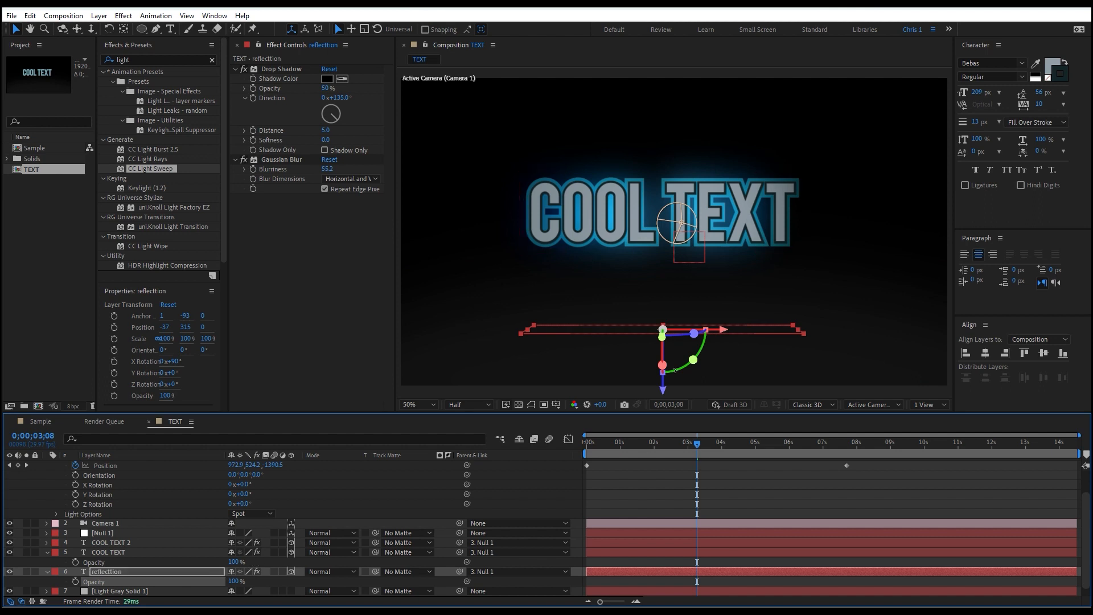
Play the composition from 0;00;02;03 to check the reflection under the moving spot light
{"action": "mouse_move", "coordinate": [660, 447]}
{"action": "left_mouse_down"}
{"action": "mouse_move", "coordinate": [580, 453]}
{"action": "mouse_move", "coordinate": [658, 442]}
{"action": "left_mouse_up"}
{"action": "left_click", "coordinate": [963, 484]}
{"action": "key", "text": "space"}
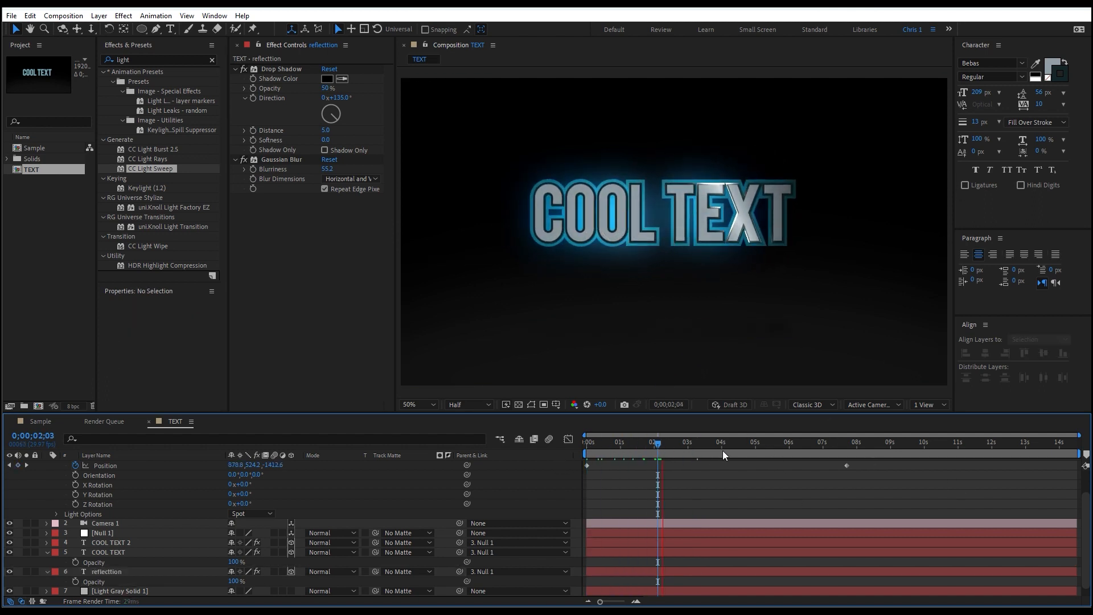
{"action": "left_click", "coordinate": [678, 451]}
At 0;00;07;21, raise the spot light above the title's right end and pull it back to about 1422, 288, -1472
{"action": "scroll", "coordinate": [114, 497], "scroll_direction": "up", "scroll_amount": 2}
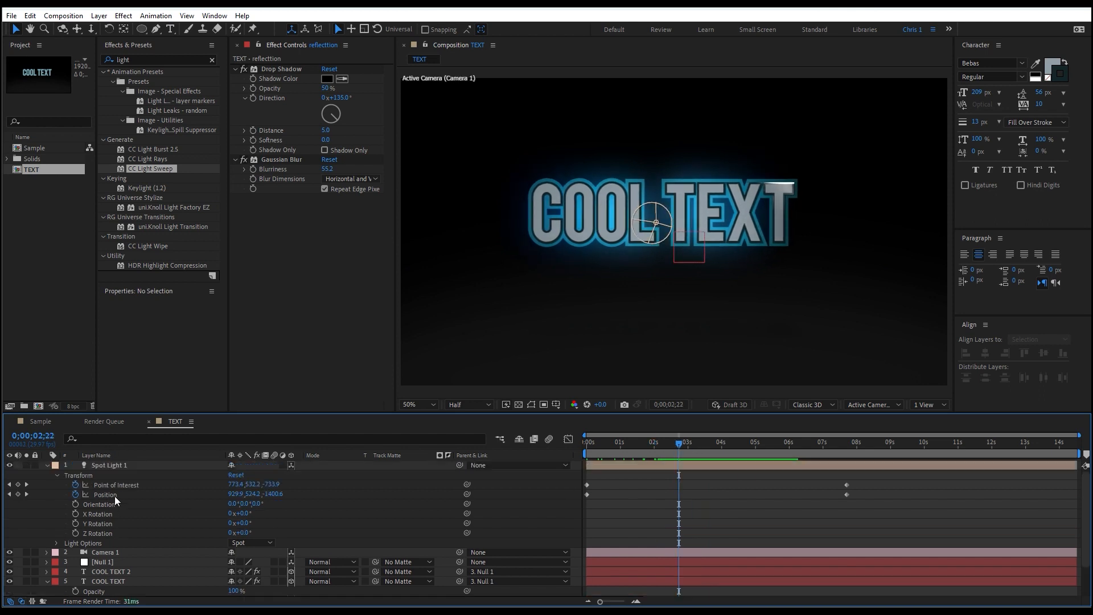
{"action": "left_click", "coordinate": [105, 464]}
{"action": "left_click_drag", "start_coordinate": [681, 444], "coordinate": [841, 464]}
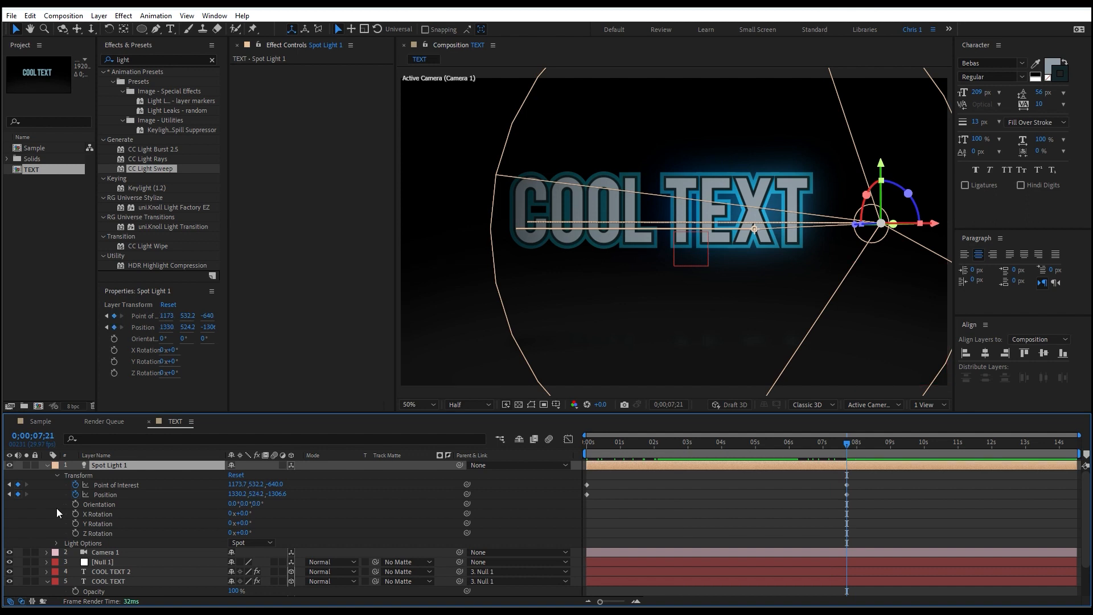
{"action": "left_click_drag", "start_coordinate": [276, 494], "coordinate": [410, 528]}
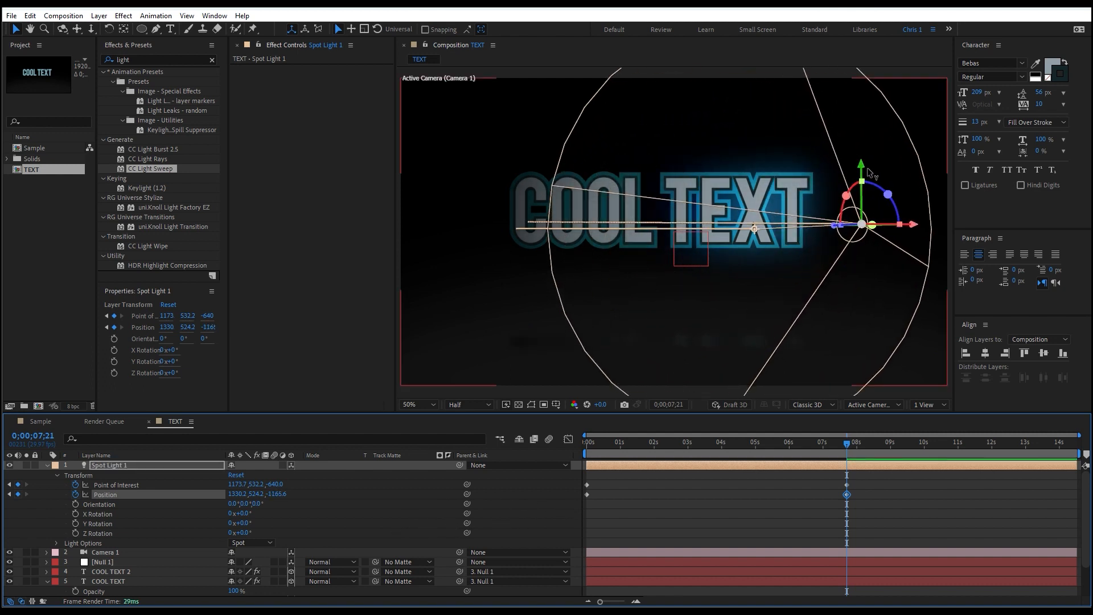
{"action": "left_click_drag", "start_coordinate": [864, 170], "coordinate": [844, 52]}
{"action": "left_click_drag", "start_coordinate": [833, 121], "coordinate": [933, 67]}
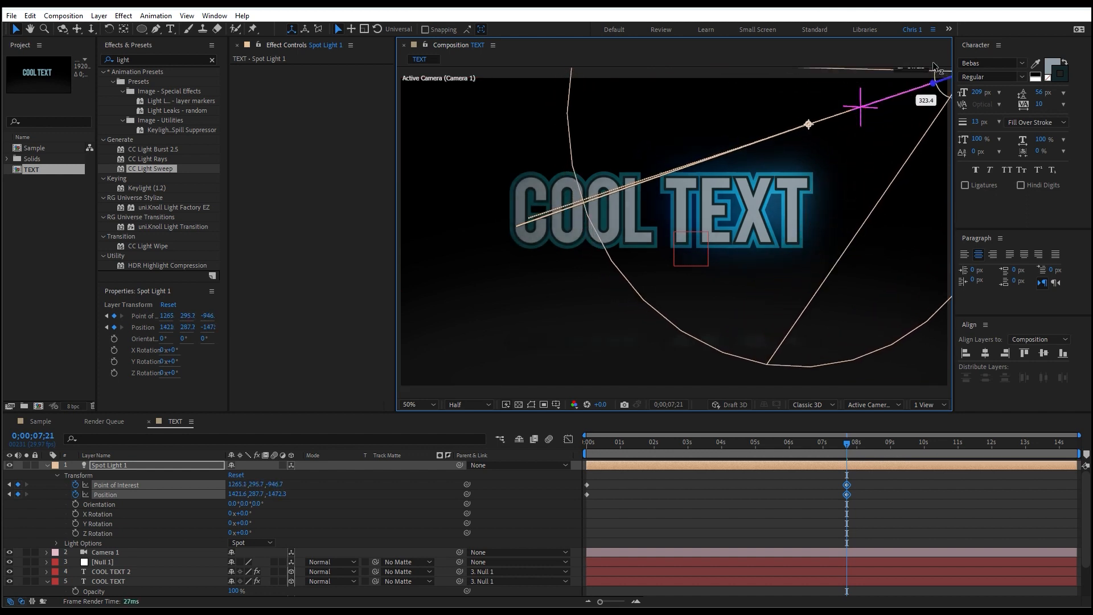
Play the composition from 0;00;00;17 to check the spot light's rising path over the title
{"action": "left_click_drag", "start_coordinate": [846, 442], "coordinate": [605, 487]}
{"action": "key", "text": "space"}
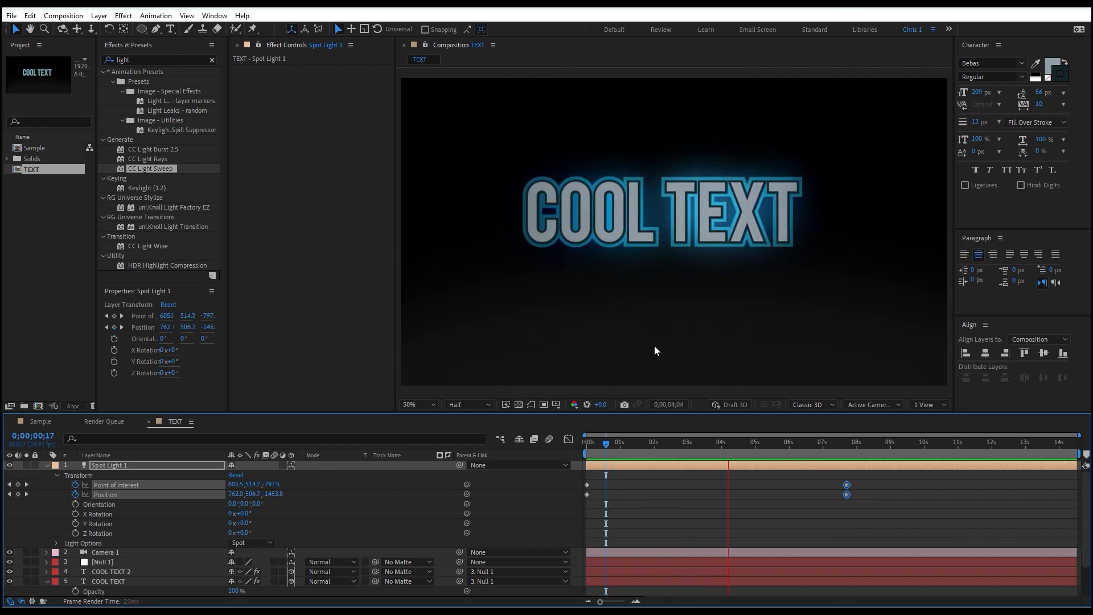
{"action": "key", "text": "space"}
Try tilting the reflection layer 12° about X, undo it, and stretch the layer's scale to about 104% wide and 192% tall
{"action": "scroll", "coordinate": [114, 570], "scroll_direction": "down", "scroll_amount": 1}
{"action": "scroll", "coordinate": [114, 571], "scroll_direction": "down", "scroll_amount": 1}
{"action": "left_click", "coordinate": [104, 561]}
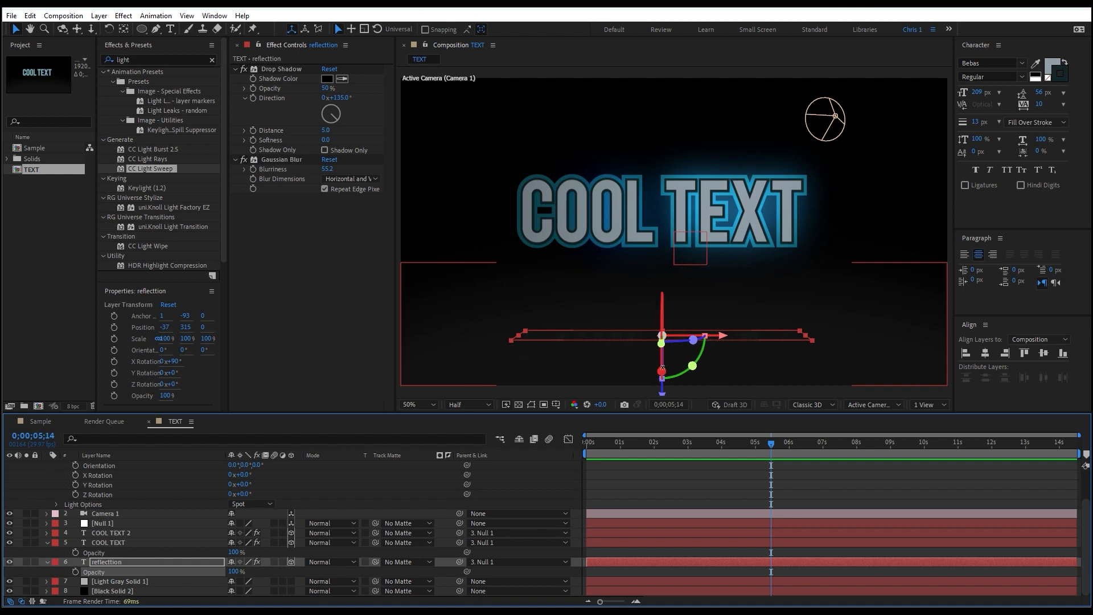
{"action": "left_click_drag", "start_coordinate": [662, 369], "coordinate": [662, 335]}
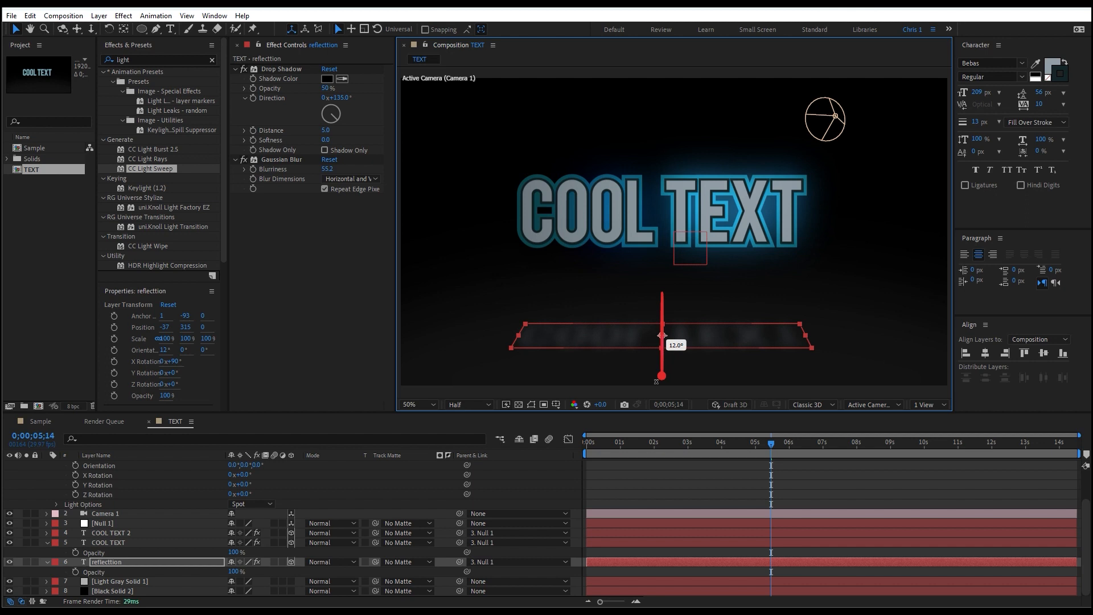
{"action": "left_click_drag", "start_coordinate": [655, 380], "coordinate": [656, 380]}
{"action": "key", "text": "ctrl+z"}
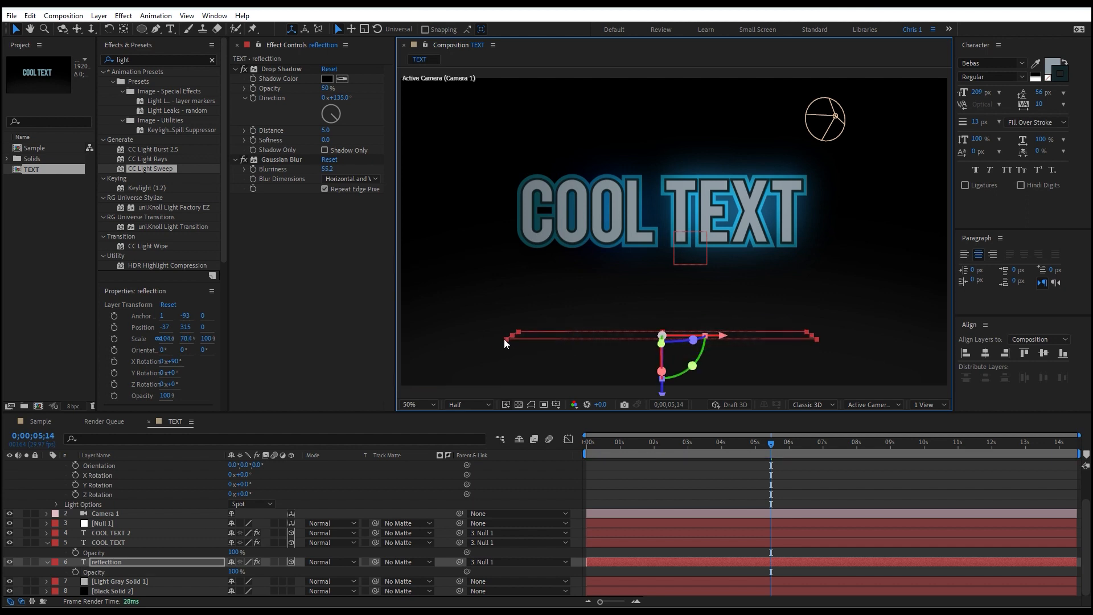
{"action": "left_click_drag", "start_coordinate": [502, 344], "coordinate": [496, 349]}
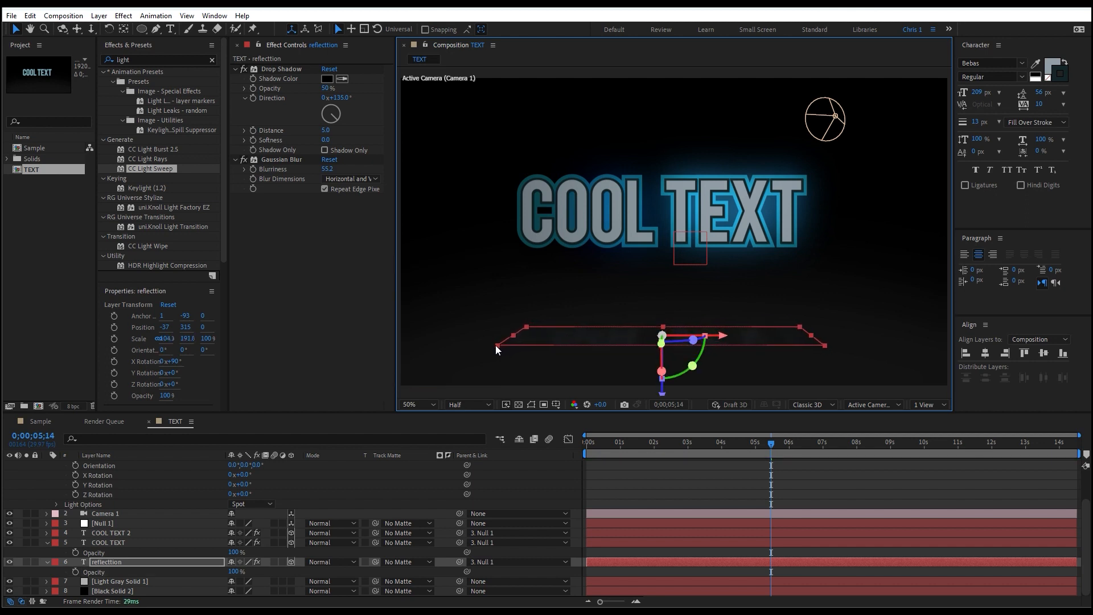
Play the composition from 0;00;01;03 to check the stretched reflection
{"action": "left_click", "coordinate": [624, 443]}
{"action": "left_click", "coordinate": [660, 493]}
{"action": "key", "text": "space"}
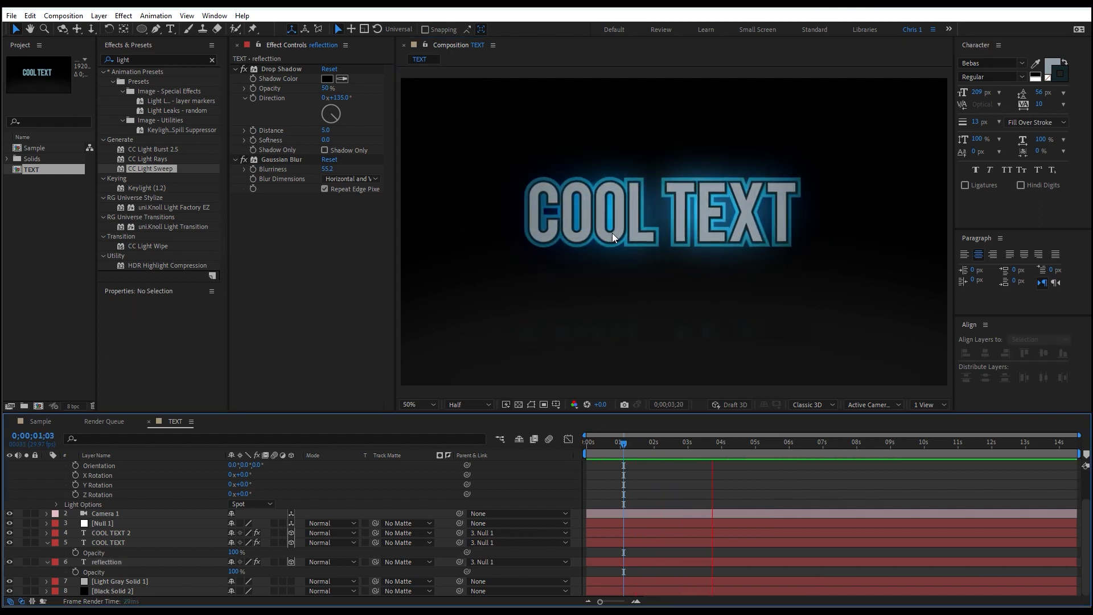
{"action": "key", "text": "space"}
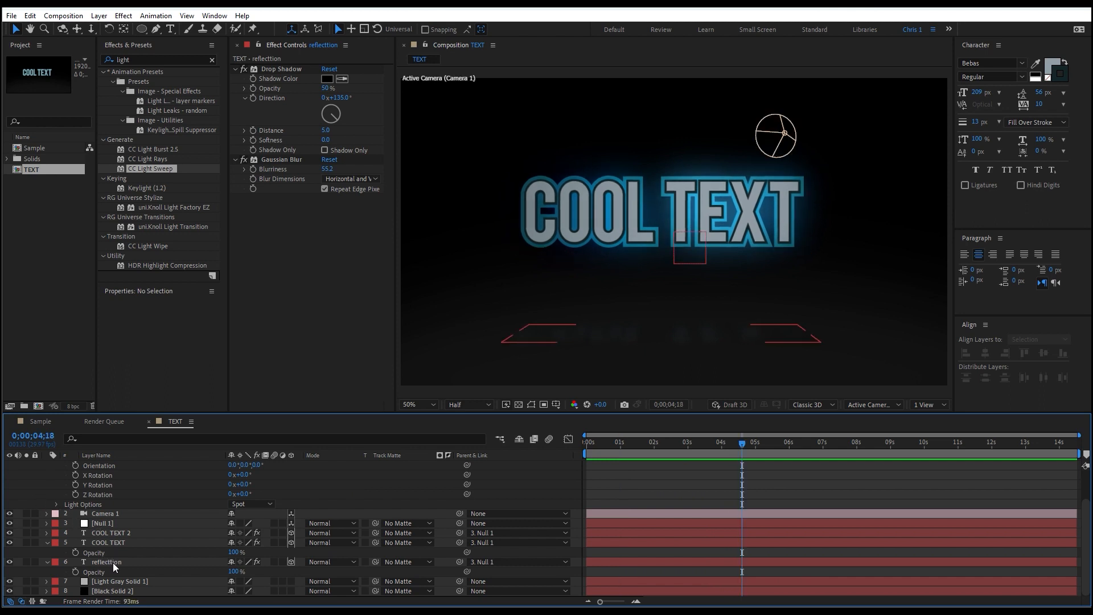
Move the reflection layer up about 108 px so it sits closer beneath the title
{"action": "left_click", "coordinate": [113, 562]}
{"action": "left_click_drag", "start_coordinate": [662, 394], "coordinate": [664, 359]}
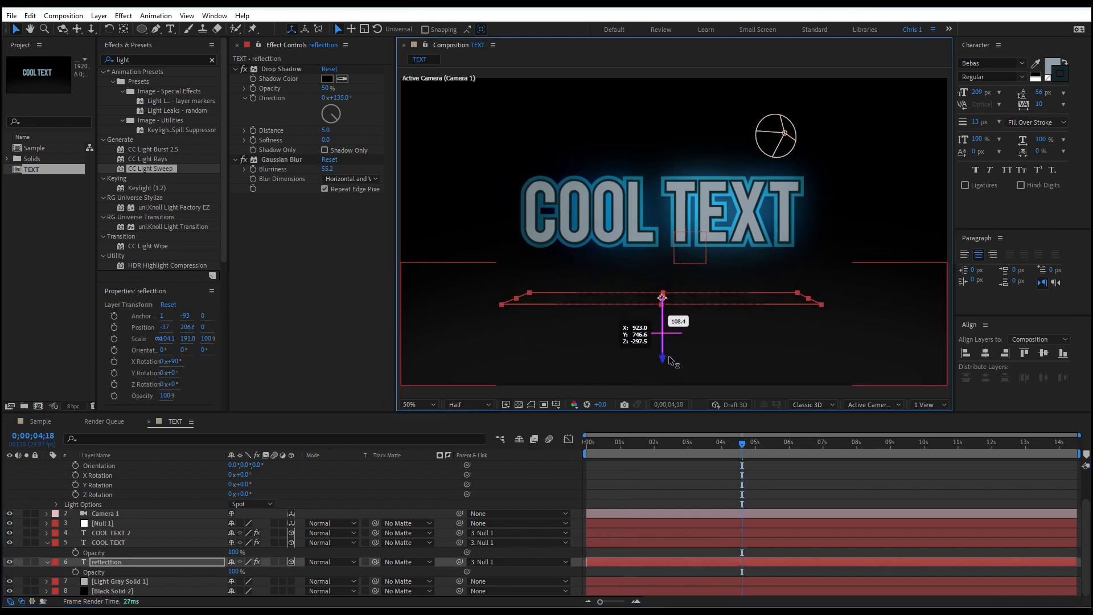
{"action": "left_click", "coordinate": [681, 479]}
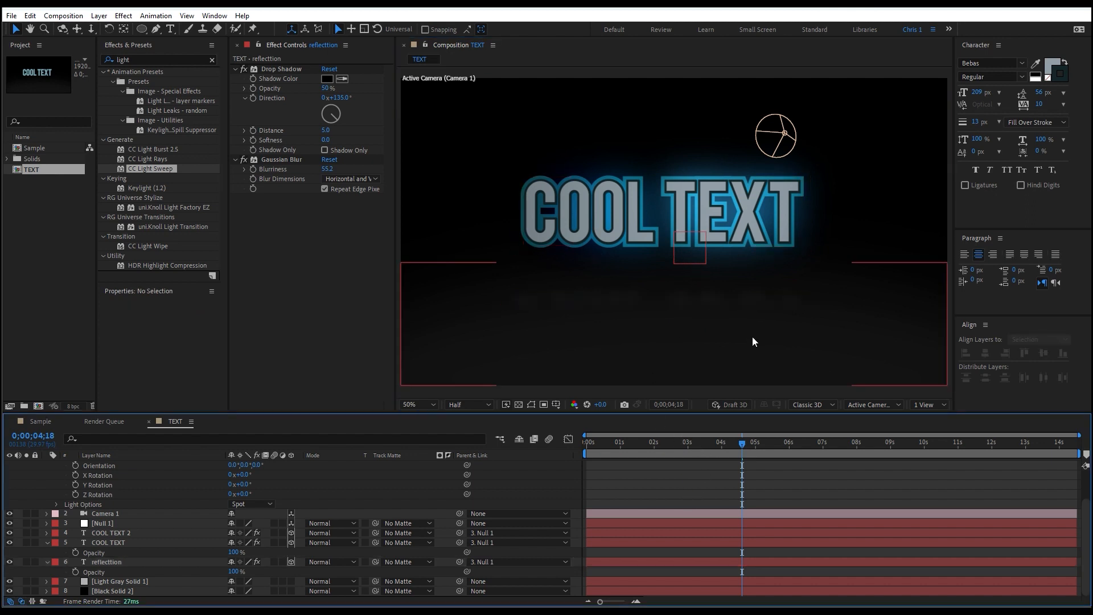
Play the composition from the start to check the raised reflection under the title
{"action": "left_click_drag", "start_coordinate": [637, 443], "coordinate": [547, 458]}
{"action": "key", "text": "space"}
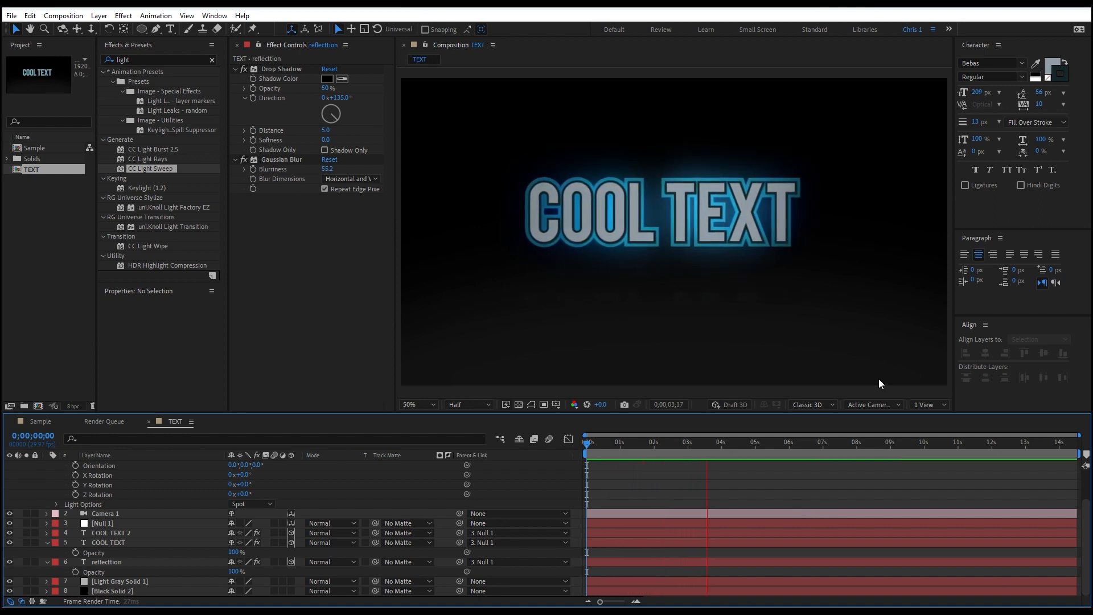
{"action": "key", "text": "space"}
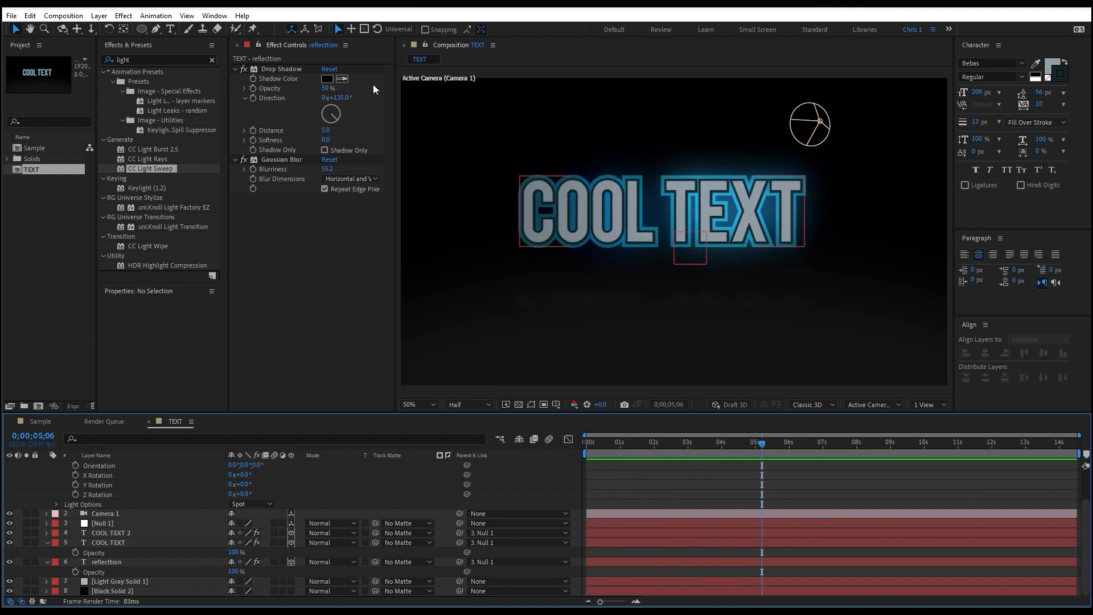
Clear the effects search and collapse the expanded properties of all layers in the timeline
{"action": "left_click", "coordinate": [212, 60]}
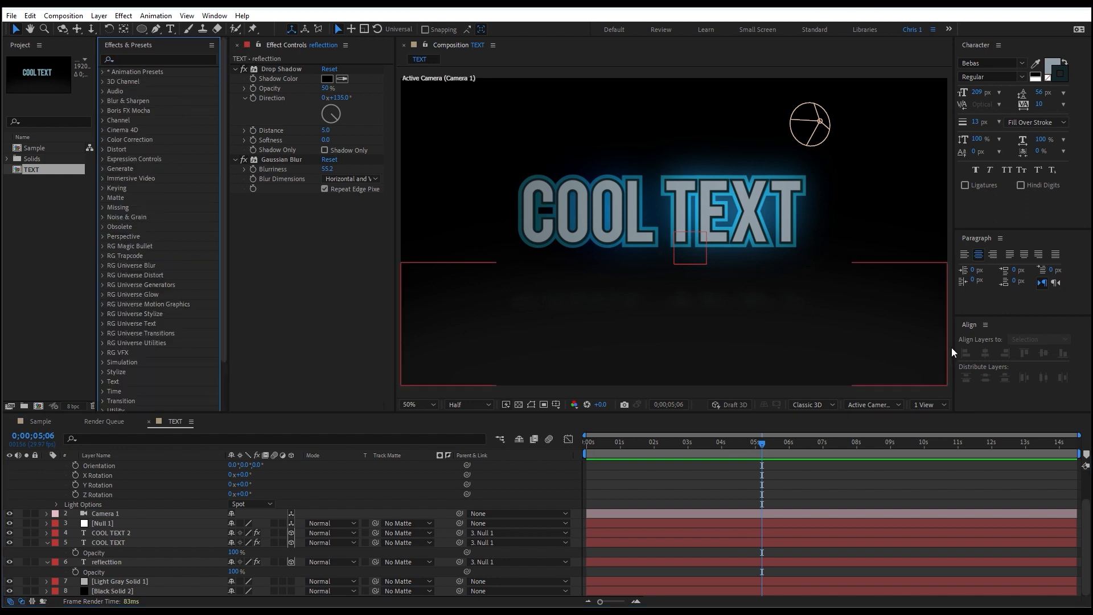
{"action": "scroll", "coordinate": [108, 484], "scroll_direction": "up", "scroll_amount": 2}
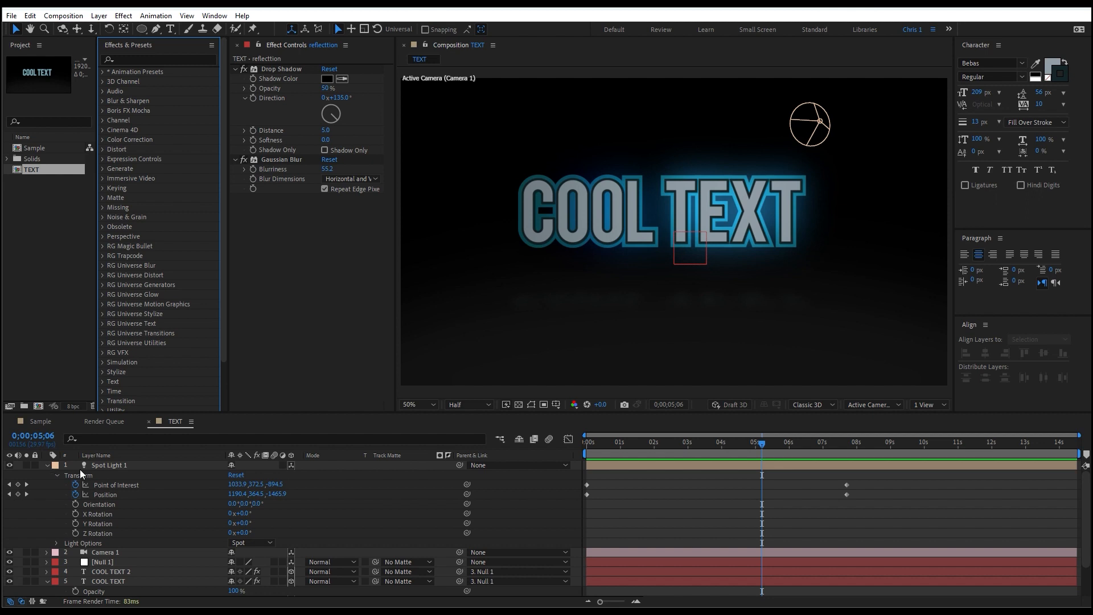
{"action": "left_click", "coordinate": [114, 465]}
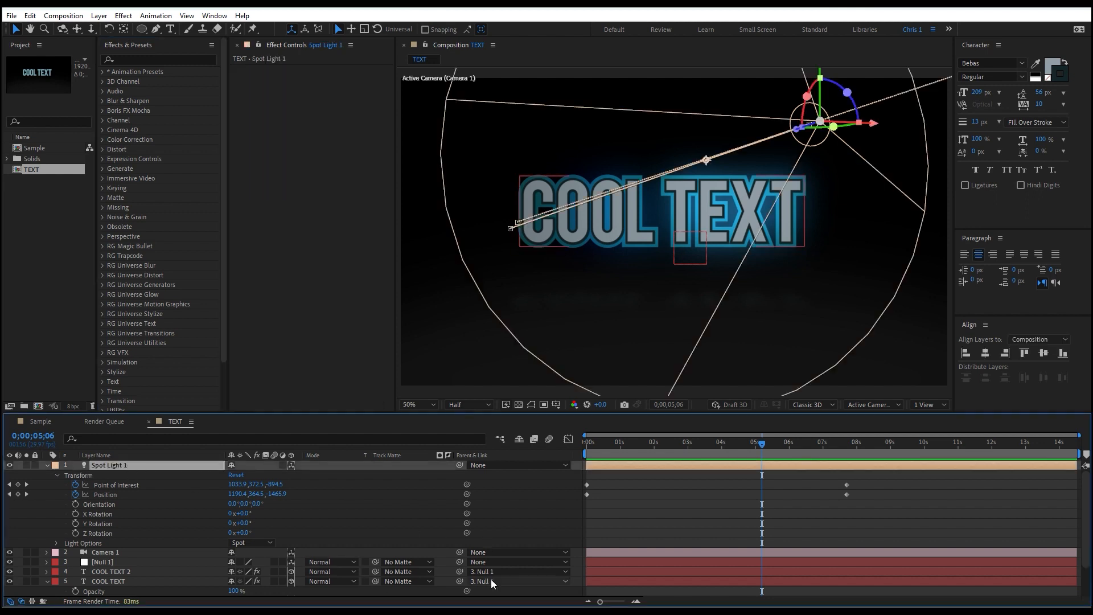
{"action": "key", "text": "ctrl+a"}
{"action": "left_click", "coordinate": [46, 465]}
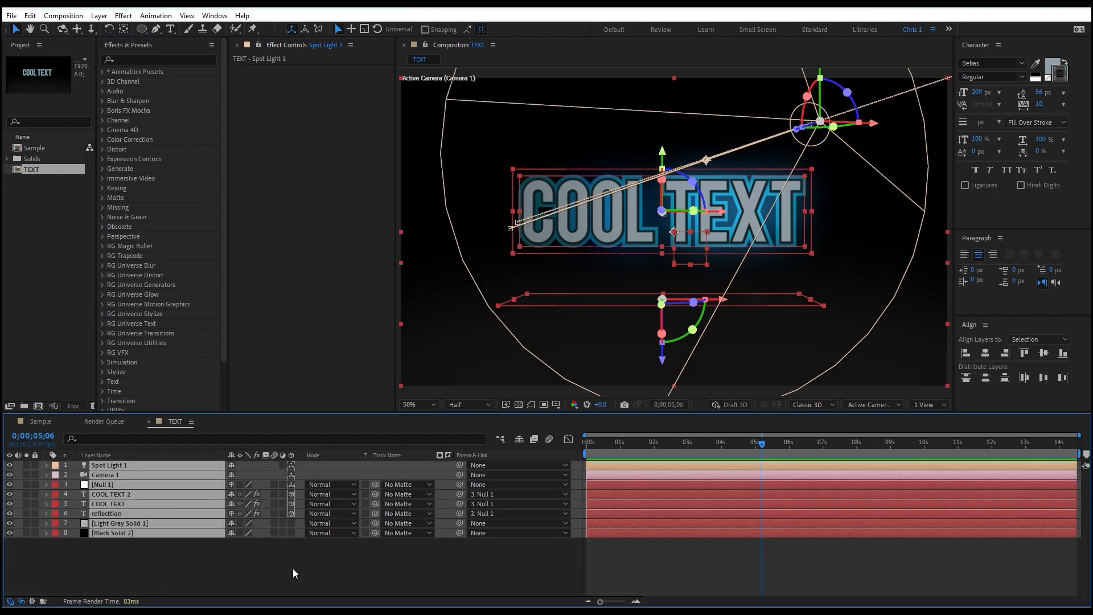
{"action": "left_click", "coordinate": [398, 567]}
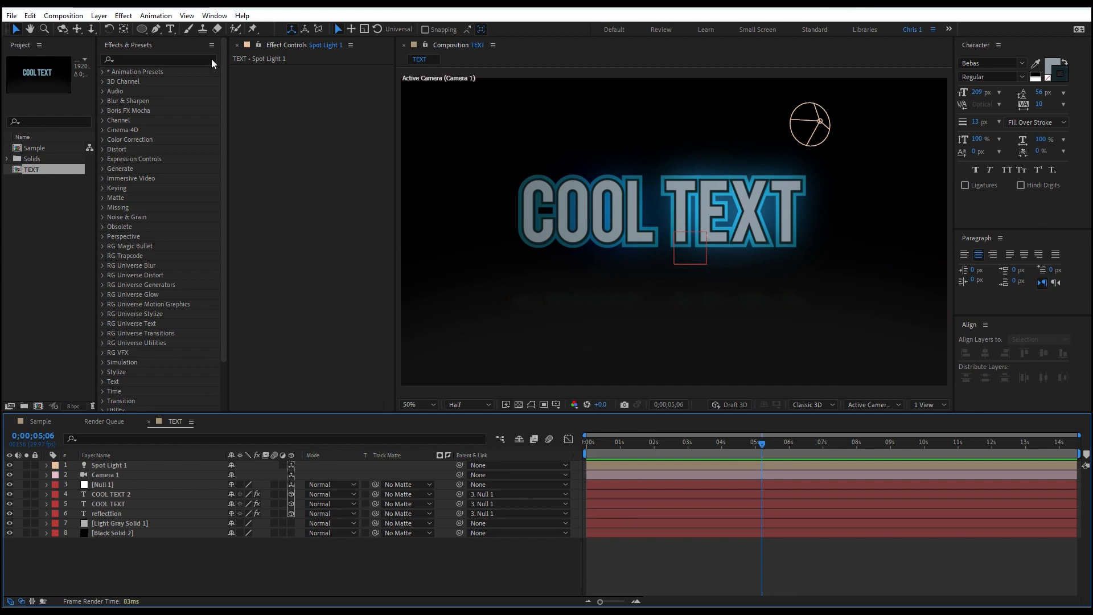
Search the effects for "lens" and pick the Lens Flare effect
{"action": "left_click", "coordinate": [141, 61]}
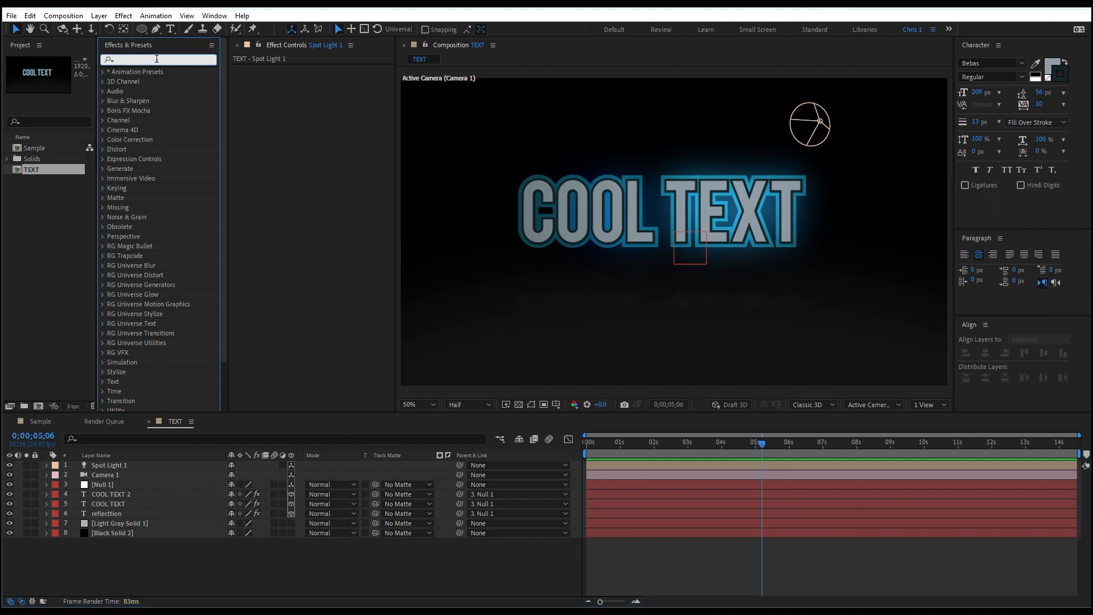
{"action": "type", "text": "lens"}
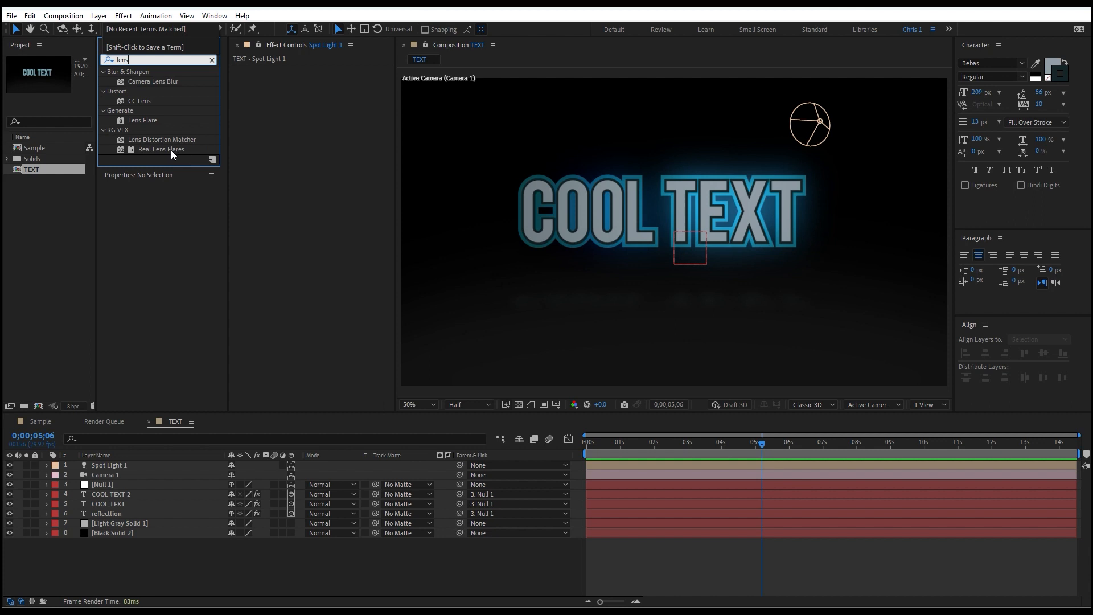
{"action": "left_click", "coordinate": [139, 121]}
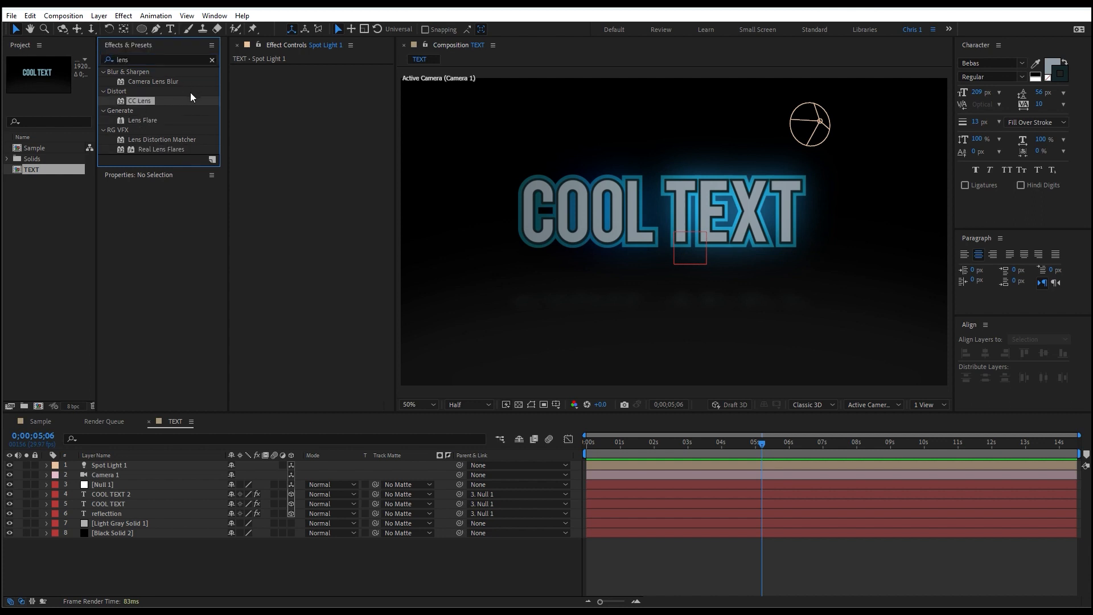
{"action": "left_click", "coordinate": [131, 122]}
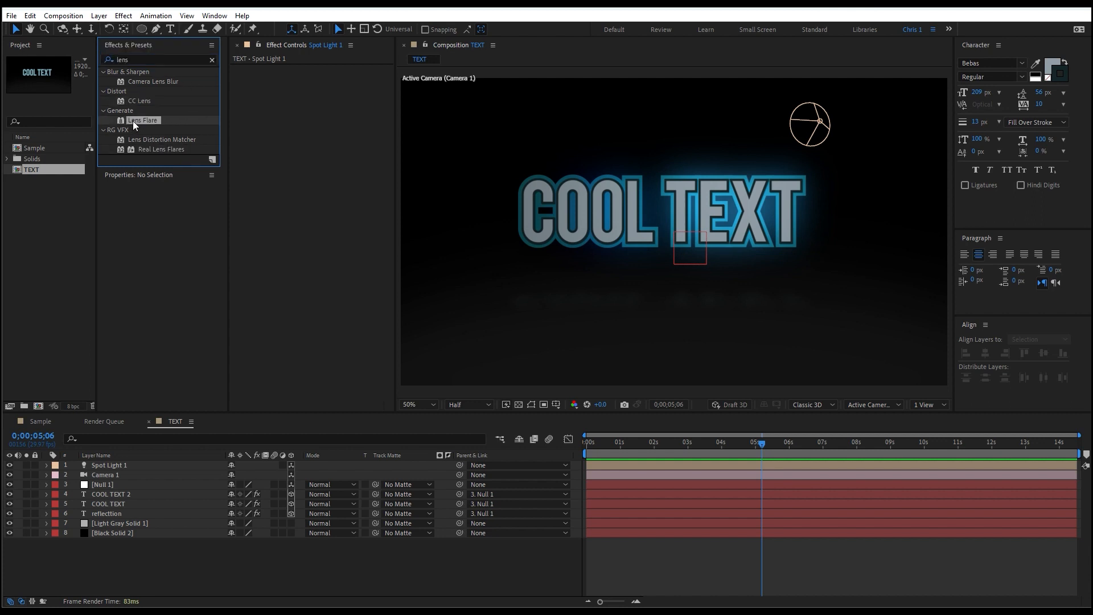
{"action": "left_click_drag", "start_coordinate": [152, 120], "coordinate": [445, 130]}
{"action": "left_click", "coordinate": [103, 18]}
{"action": "left_click", "coordinate": [212, 576]}
{"action": "left_click", "coordinate": [214, 579]}
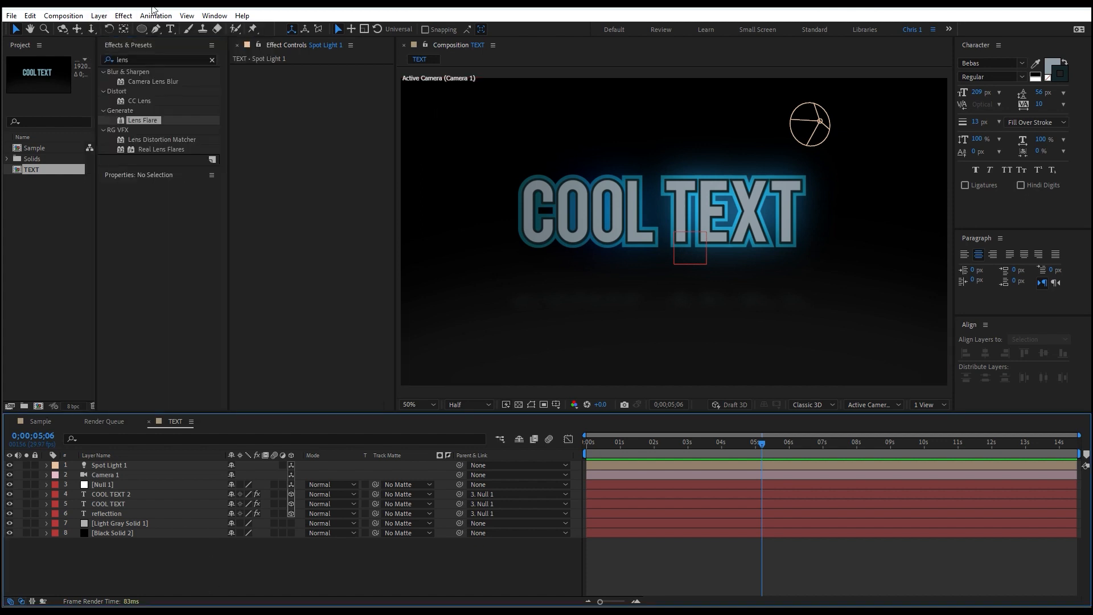
Create a new adjustment layer above all other layers and apply the Lens Flare effect to it
{"action": "left_click", "coordinate": [98, 16]}
{"action": "mouse_move", "coordinate": [122, 29]}
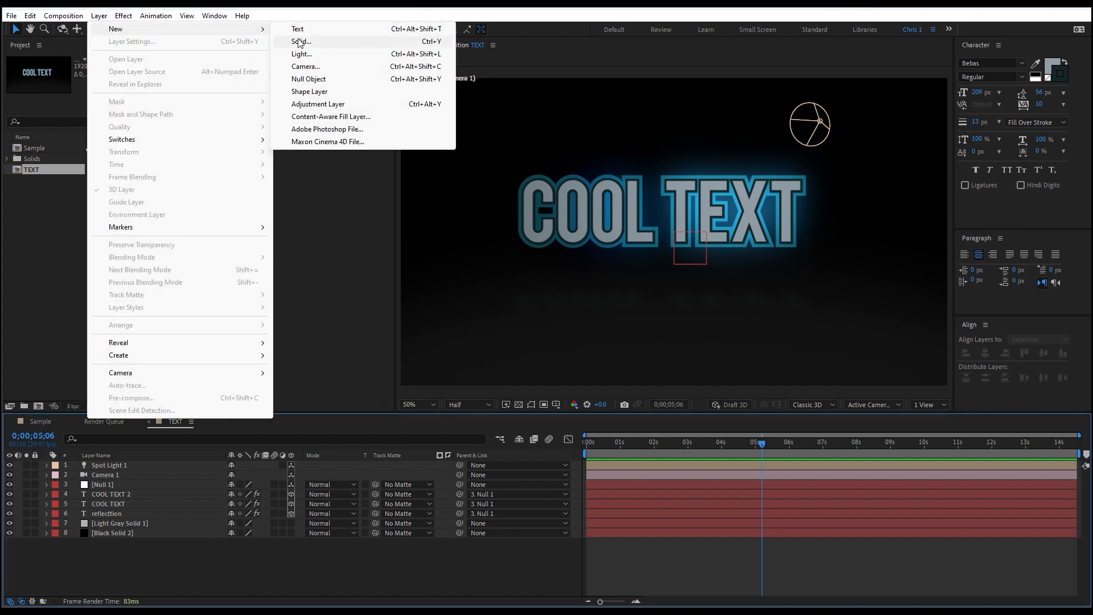
{"action": "left_click", "coordinate": [318, 104]}
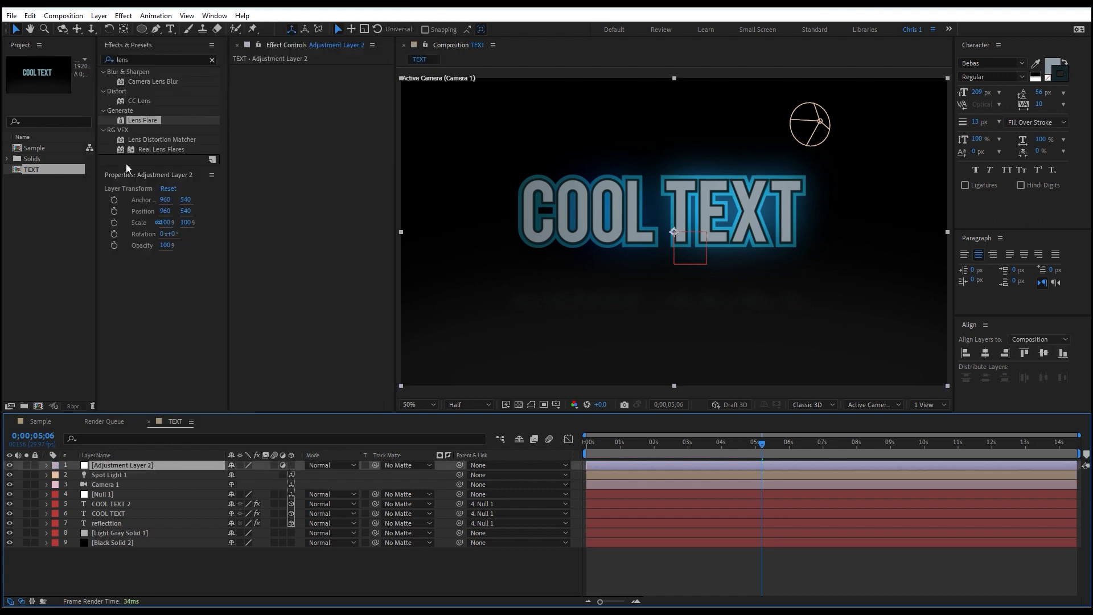
{"action": "double_click", "coordinate": [145, 121]}
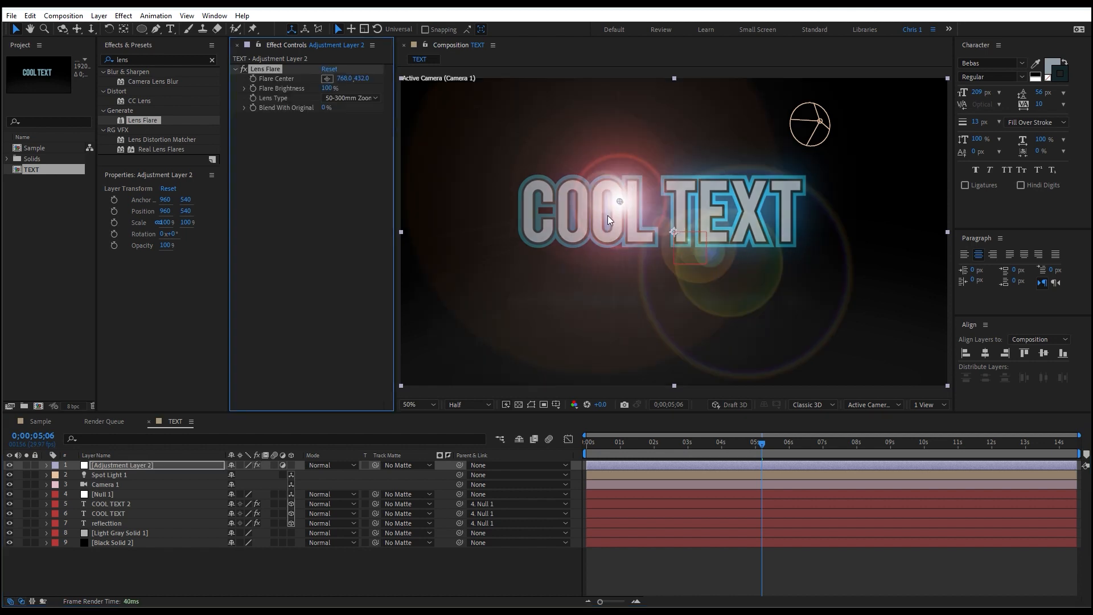
Try moving the flare centre around the title, ending at about 584, 434 beside the letter C
{"action": "left_click_drag", "start_coordinate": [619, 198], "coordinate": [636, 165]}
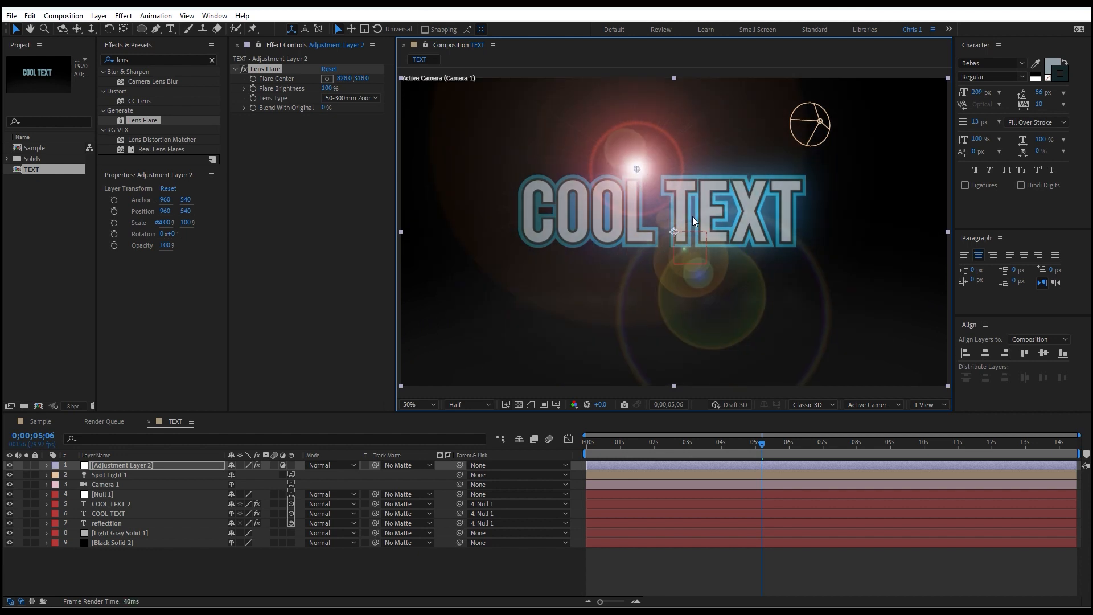
{"action": "key", "text": "comma"}
{"action": "key", "text": "comma"}
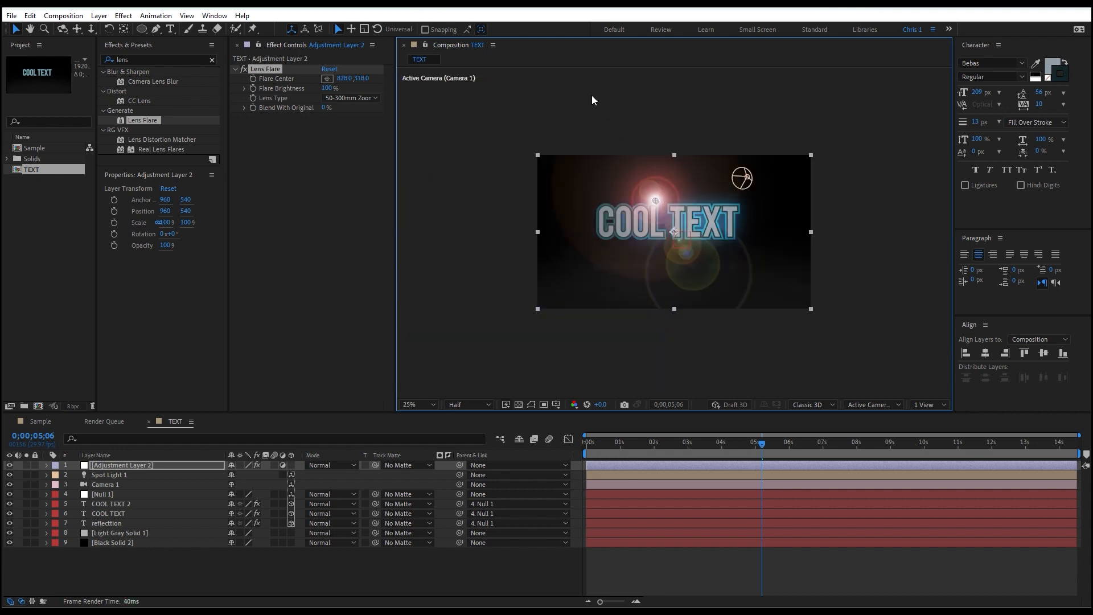
{"action": "left_click_drag", "start_coordinate": [654, 201], "coordinate": [620, 217]}
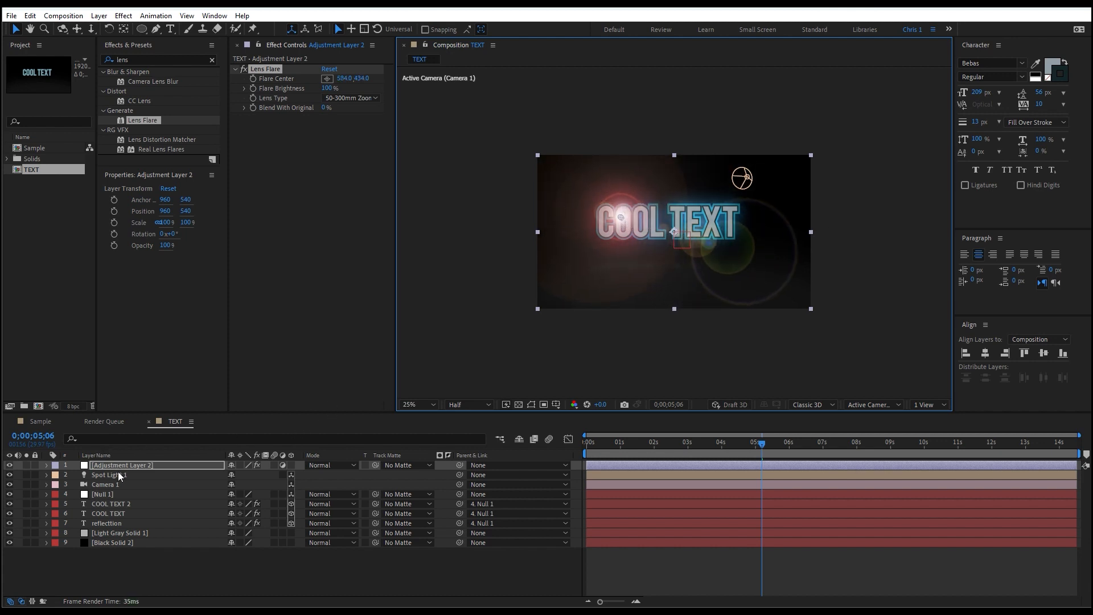
Try the adjustment layer directly beneath the COOL TEXT layer and return it to the top of the layer stack
{"action": "left_click_drag", "start_coordinate": [153, 464], "coordinate": [140, 518]}
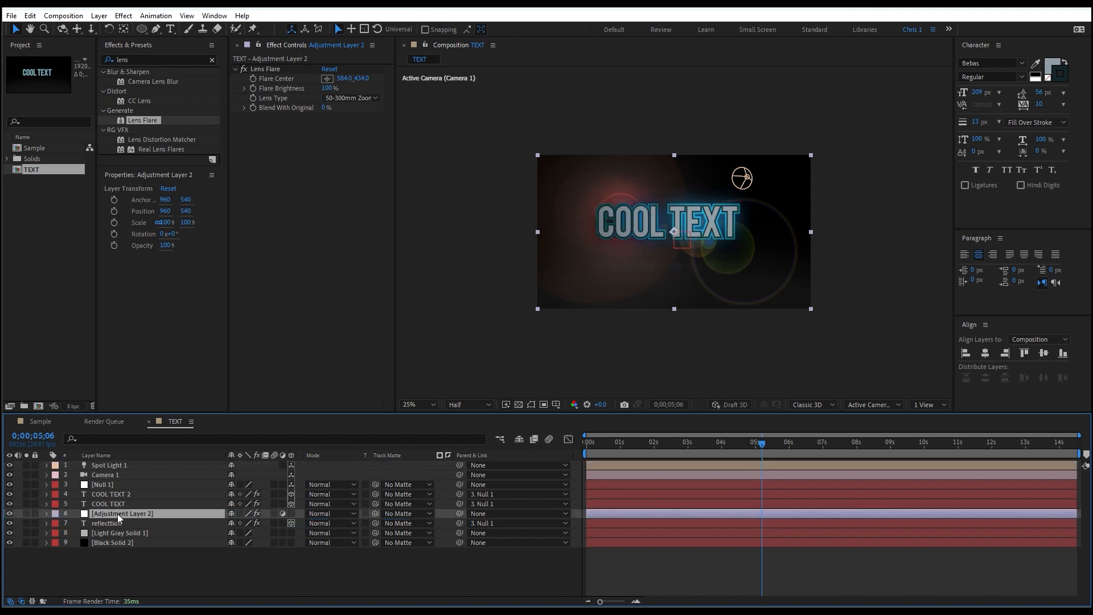
{"action": "left_click_drag", "start_coordinate": [116, 515], "coordinate": [103, 460]}
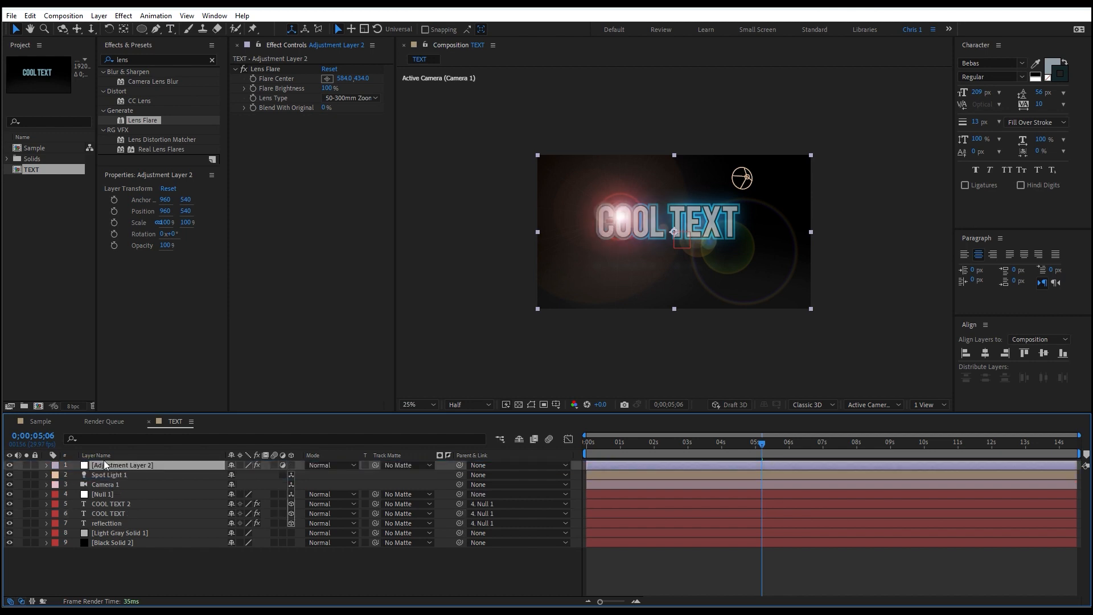
Move the flare centre outside the frame to about -340, -38 and keyframe that position at 0;00;00;00
{"action": "left_click", "coordinate": [265, 69]}
{"action": "left_click_drag", "start_coordinate": [620, 221], "coordinate": [488, 148]}
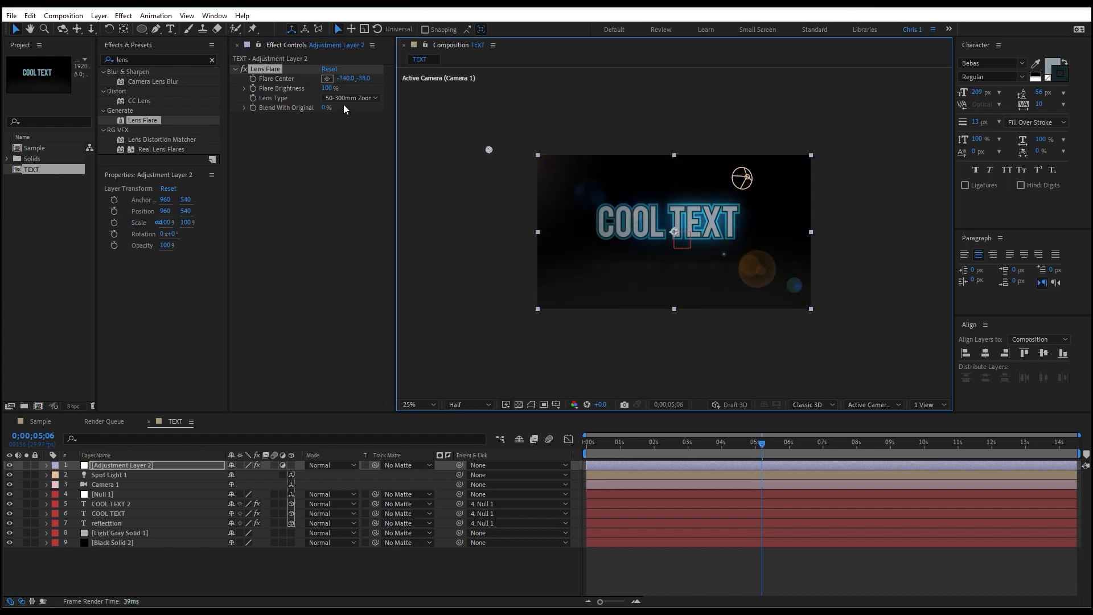
{"action": "mouse_move", "coordinate": [602, 448]}
{"action": "left_mouse_down"}
{"action": "mouse_move", "coordinate": [567, 449]}
{"action": "mouse_move", "coordinate": [722, 472]}
{"action": "mouse_move", "coordinate": [619, 455]}
{"action": "left_mouse_up"}
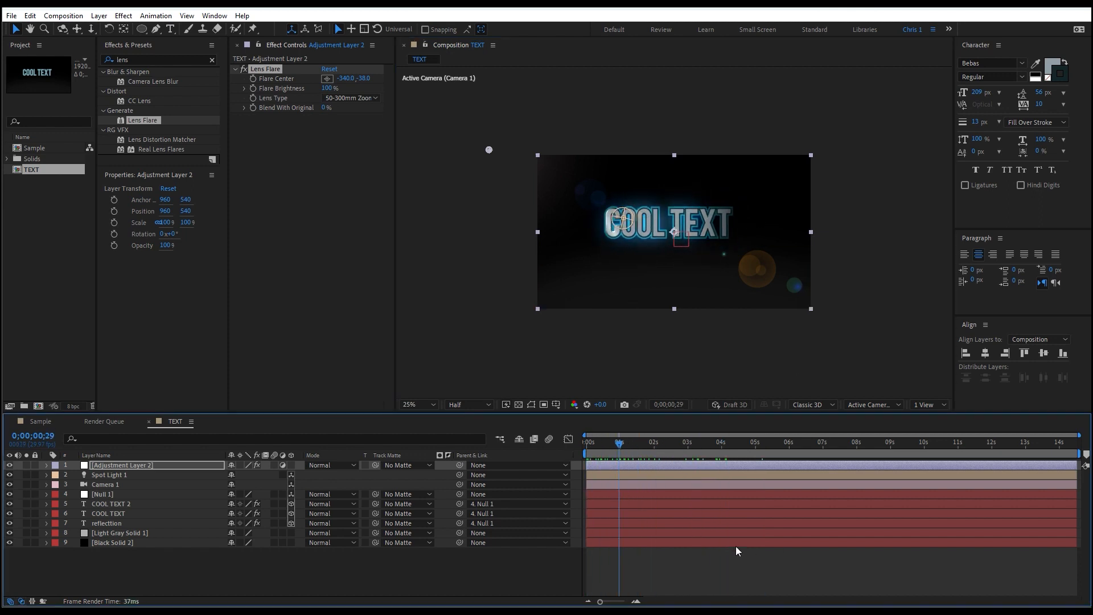
{"action": "left_click_drag", "start_coordinate": [616, 442], "coordinate": [562, 471]}
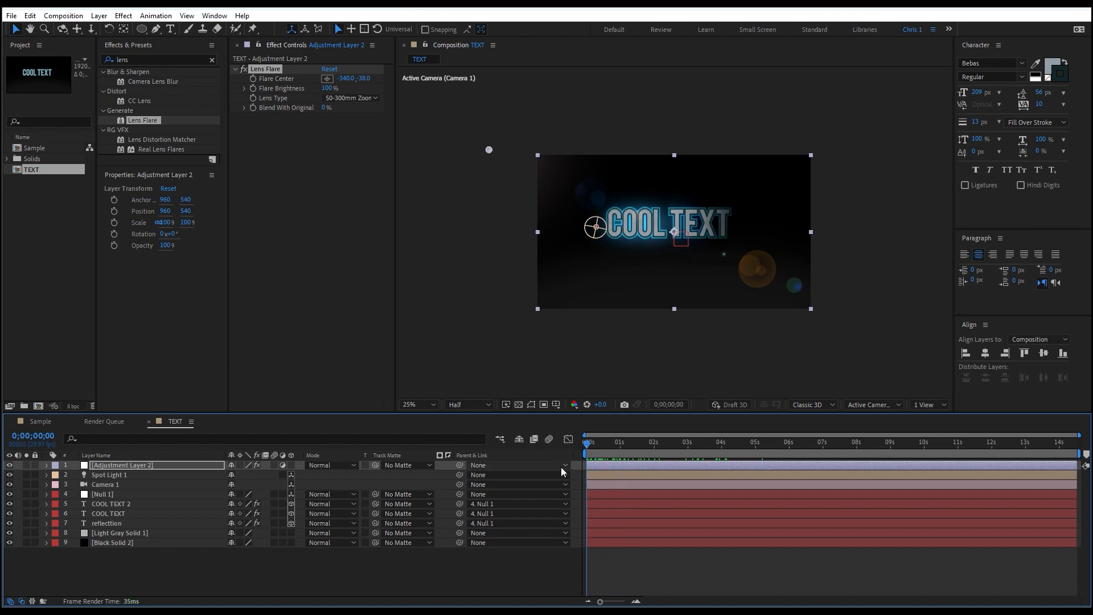
{"action": "left_click", "coordinate": [47, 465]}
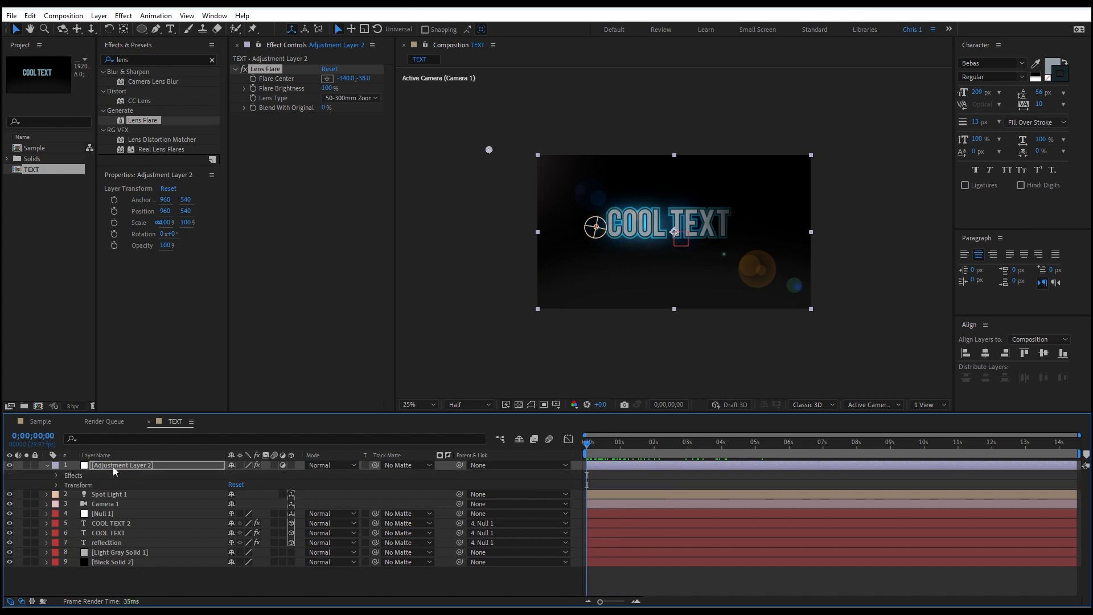
{"action": "left_click", "coordinate": [56, 475]}
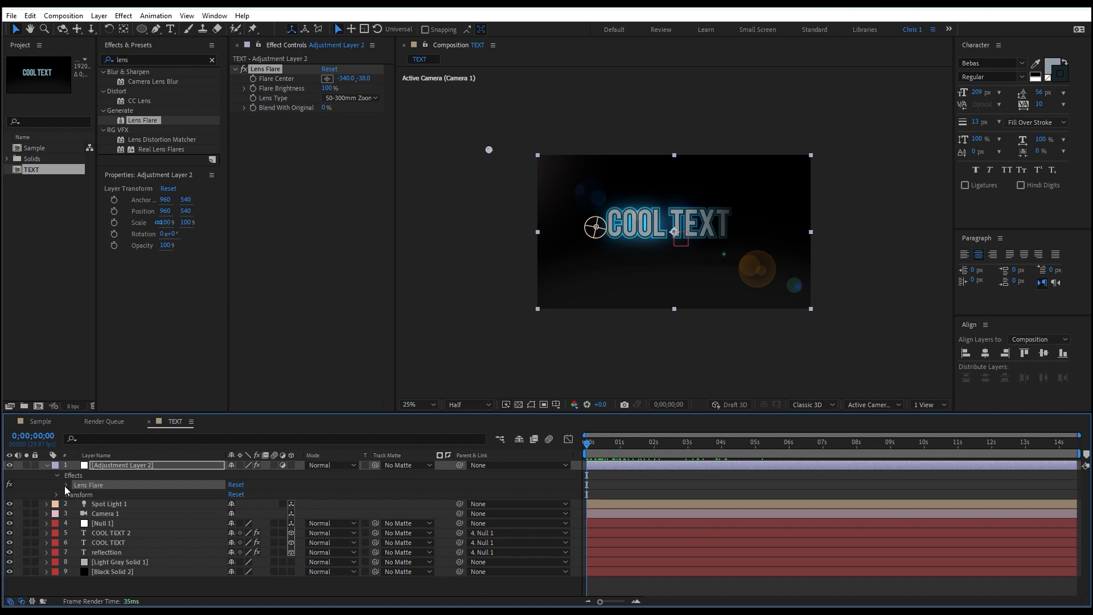
{"action": "left_click", "coordinate": [66, 485]}
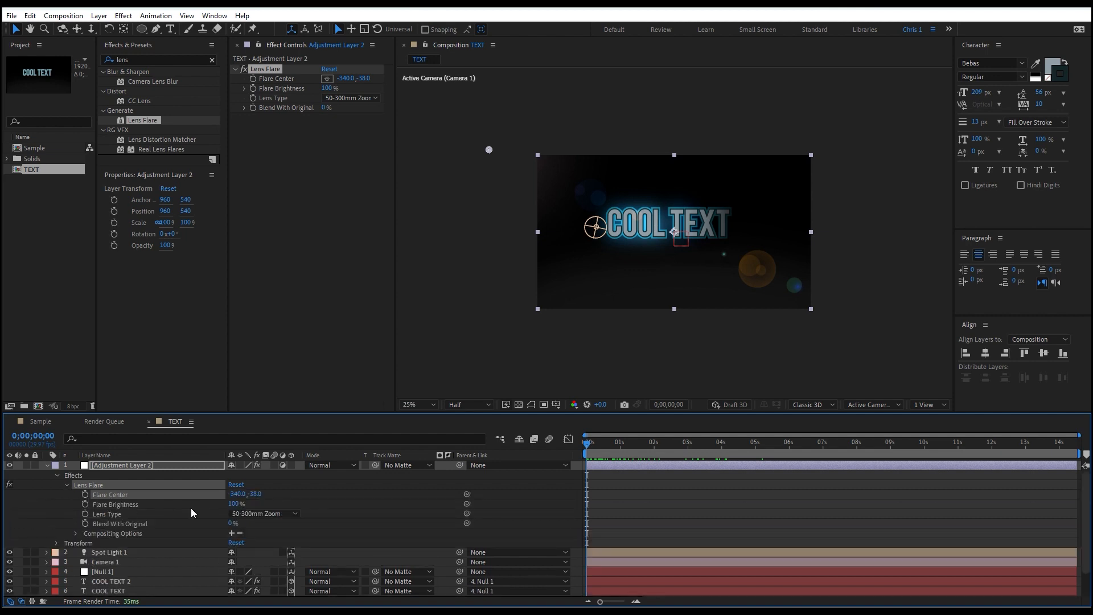
{"action": "left_click", "coordinate": [85, 495]}
Add a second Flare Center keyframe at 0;00;07;14 with the flare above the frame at about 732, -402
{"action": "left_click_drag", "start_coordinate": [599, 442], "coordinate": [838, 460]}
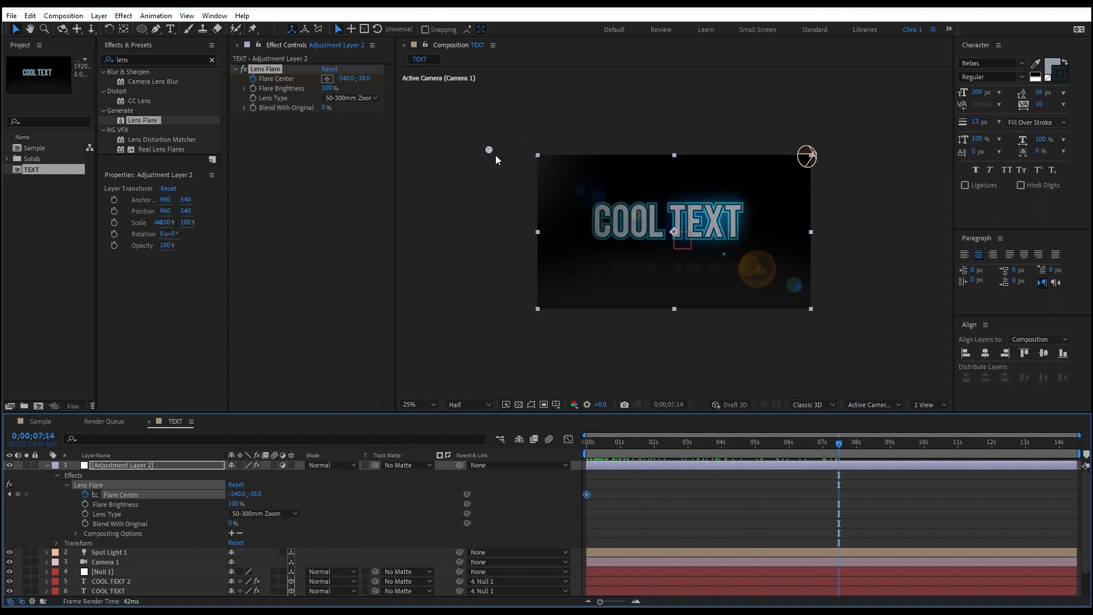
{"action": "left_click_drag", "start_coordinate": [487, 149], "coordinate": [640, 99]}
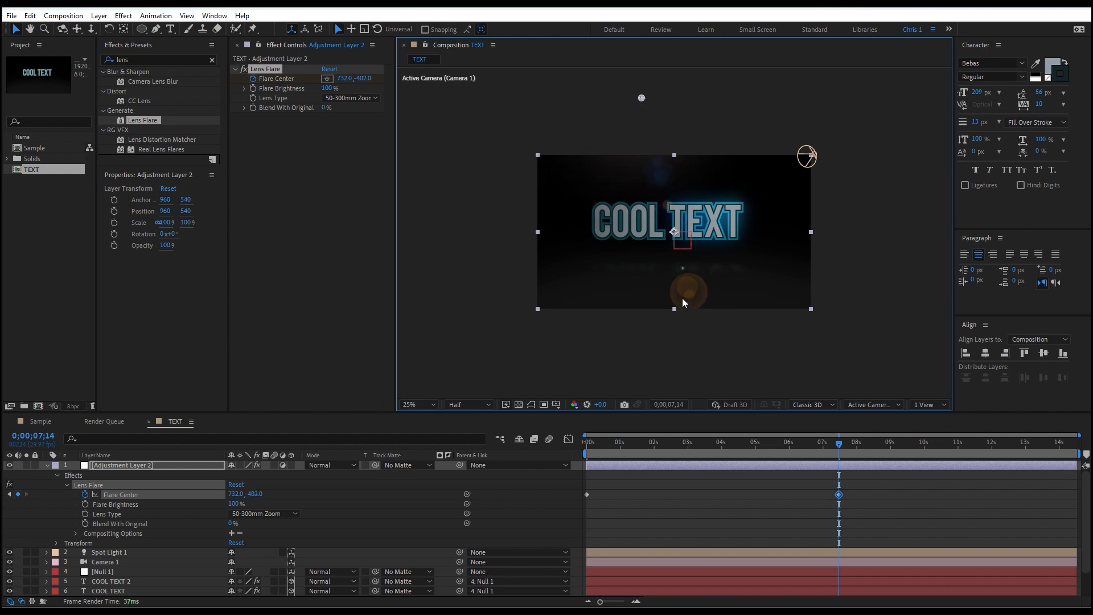
Play the composition from the start to check the animated lens flare
{"action": "left_click_drag", "start_coordinate": [821, 445], "coordinate": [521, 477]}
{"action": "key", "text": "period"}
{"action": "key", "text": "space"}
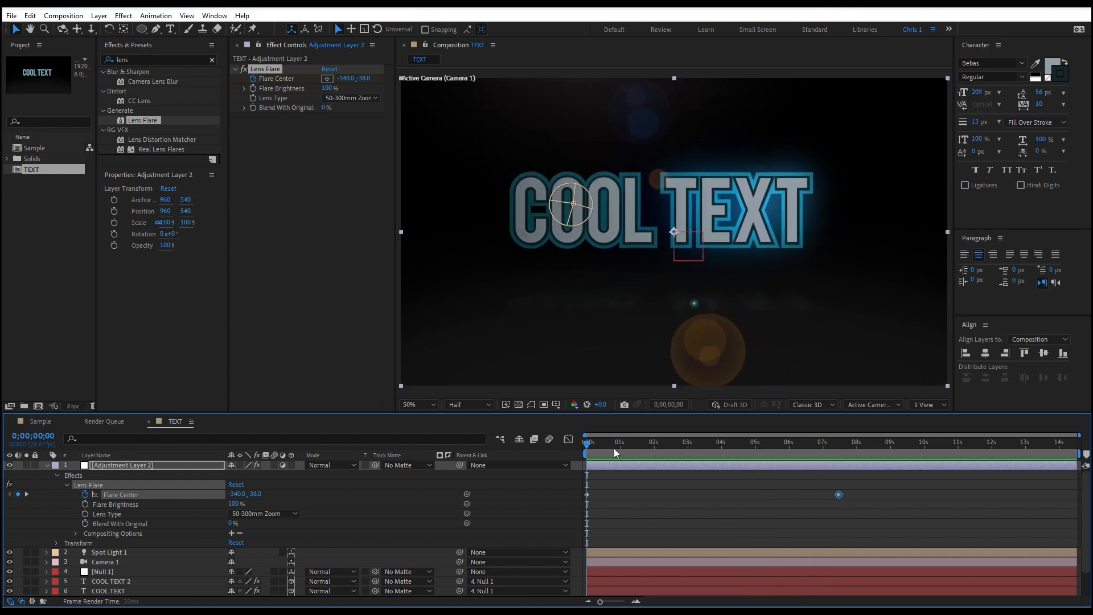
{"action": "key", "text": "space"}
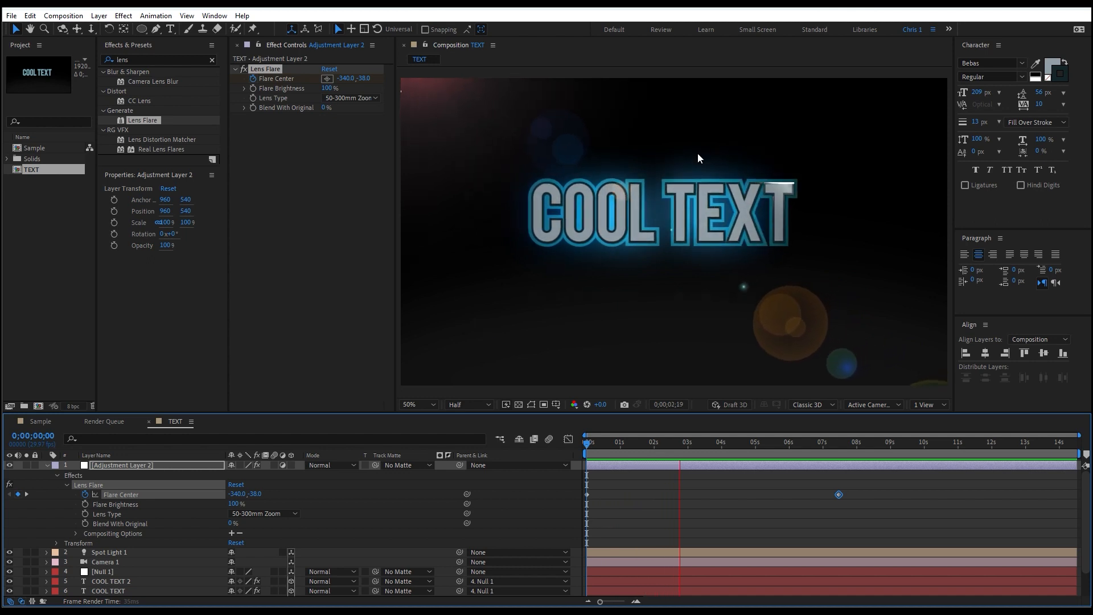
{"action": "key", "text": "space"}
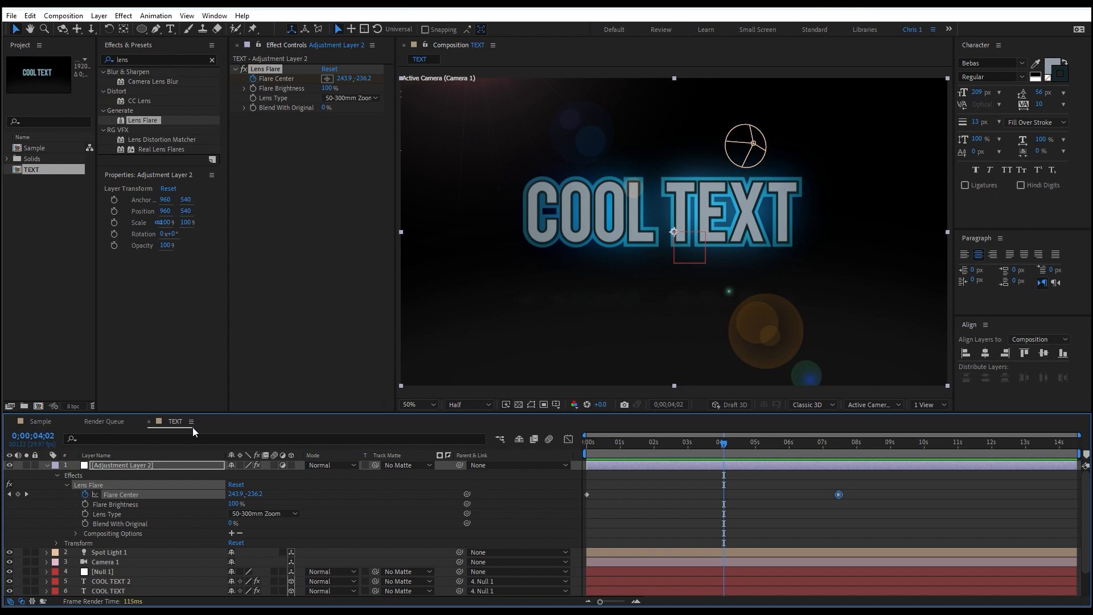
Collapse the adjustment layer's properties and replay the composition from the start, stopping at 0;00;01;20
{"action": "left_click", "coordinate": [47, 466]}
{"action": "left_click_drag", "start_coordinate": [724, 443], "coordinate": [560, 477]}
{"action": "key", "text": "space"}
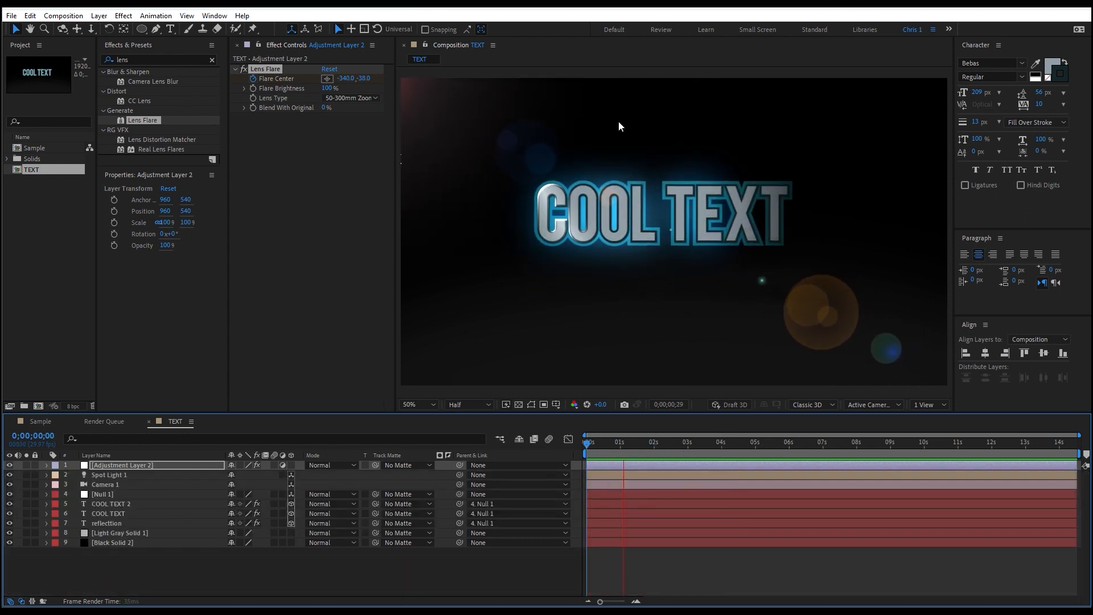
{"action": "key", "text": "space"}
Duplicate the COOL TEXT layer and place the copy directly beneath the original
{"action": "left_click", "coordinate": [107, 514]}
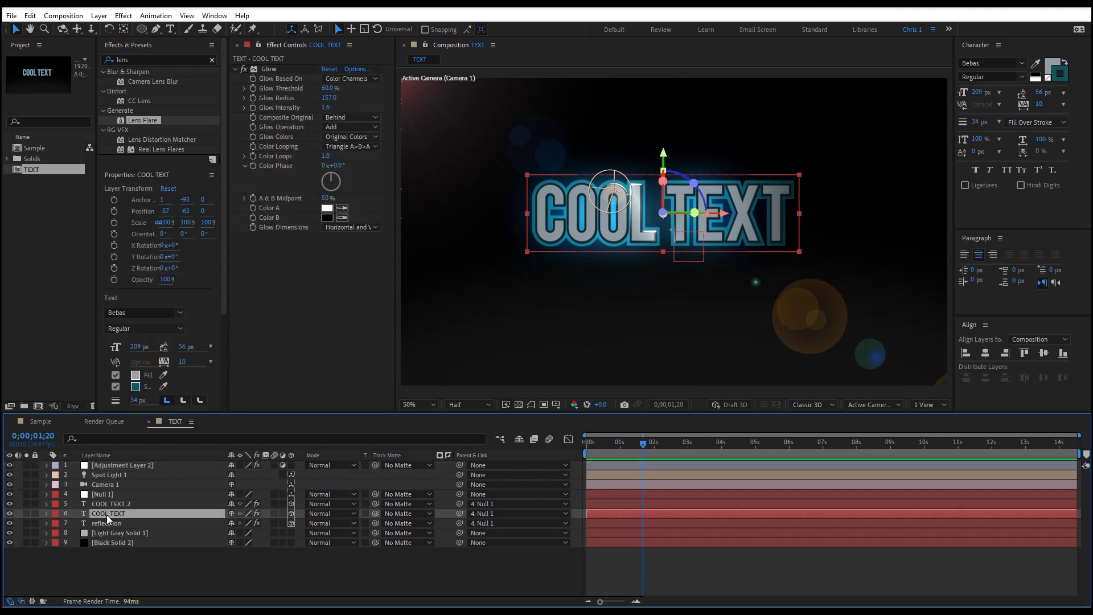
{"action": "key", "text": "ctrl+d"}
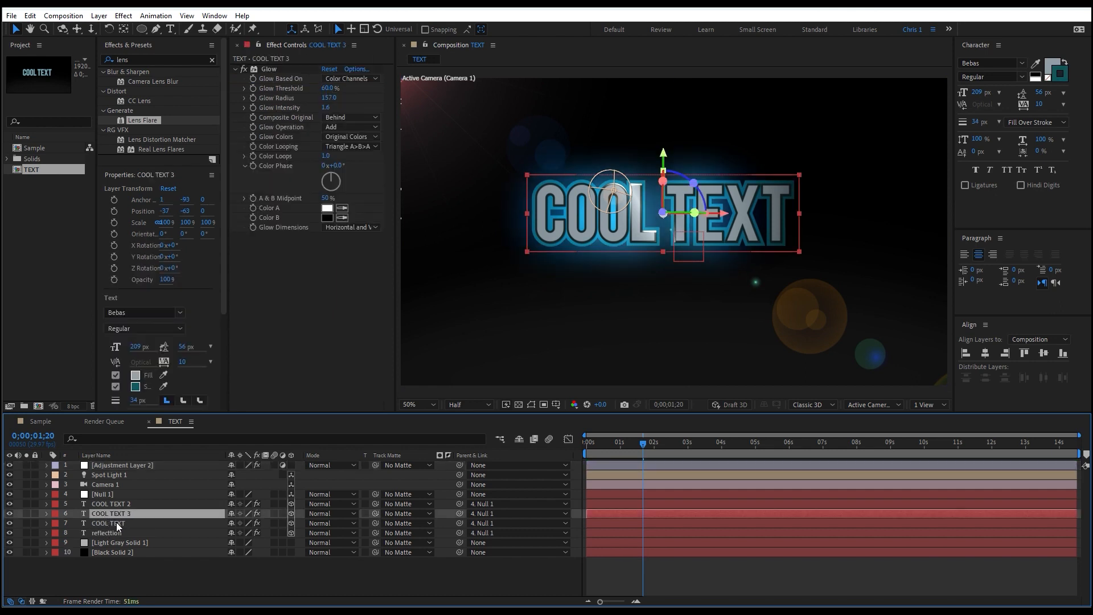
{"action": "left_click_drag", "start_coordinate": [120, 516], "coordinate": [121, 524]}
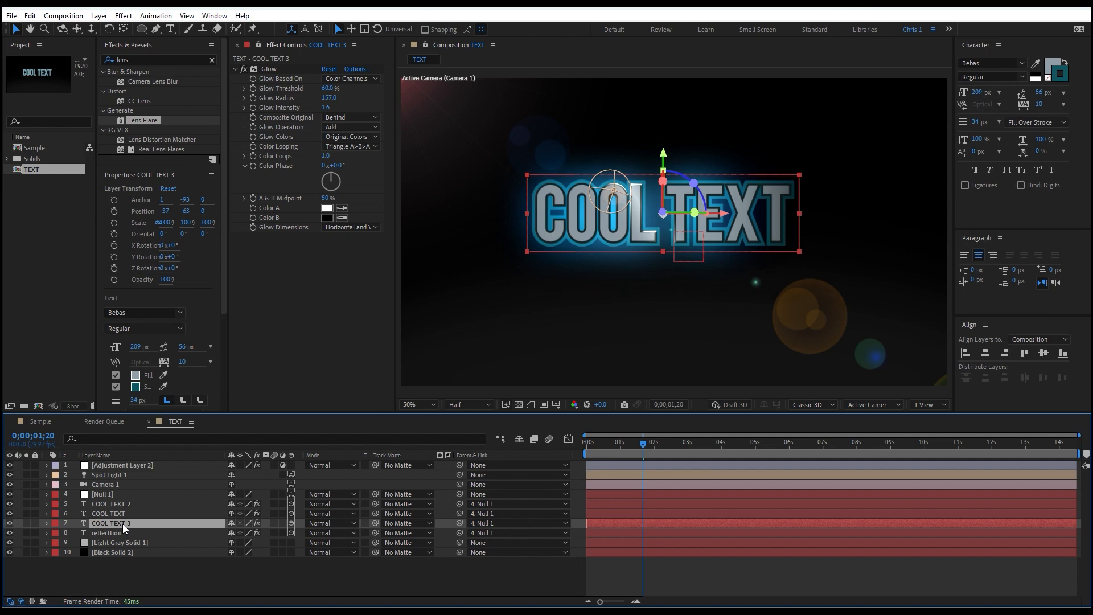
Widen the stroke of the COOL TEXT 3 layer to 53 px and change its colour to a lighter cyan
{"action": "left_click_drag", "start_coordinate": [979, 124], "coordinate": [986, 118]}
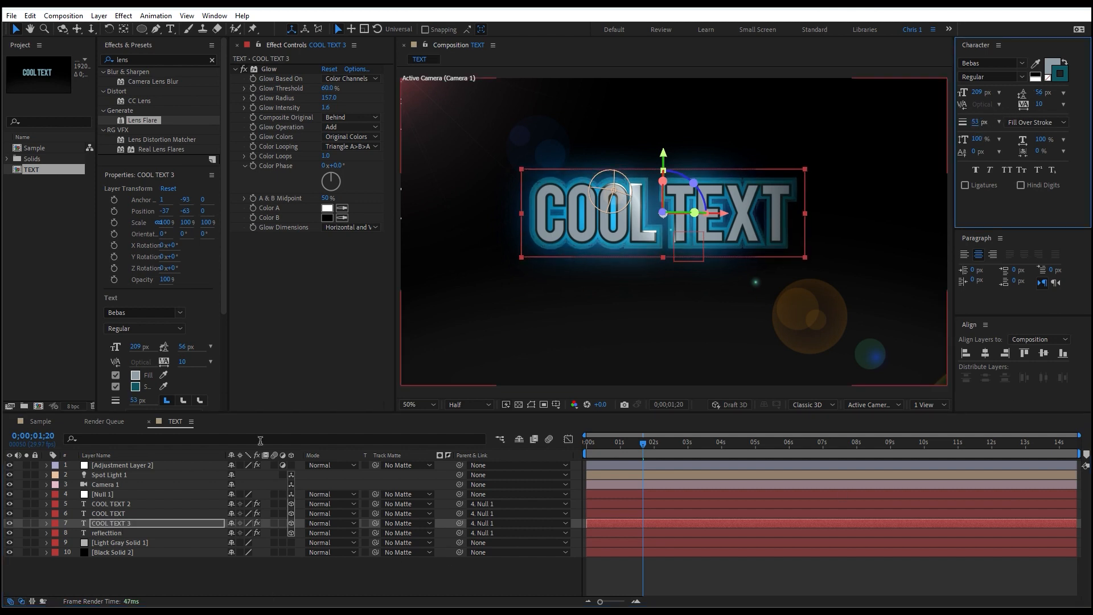
{"action": "left_click", "coordinate": [1065, 79]}
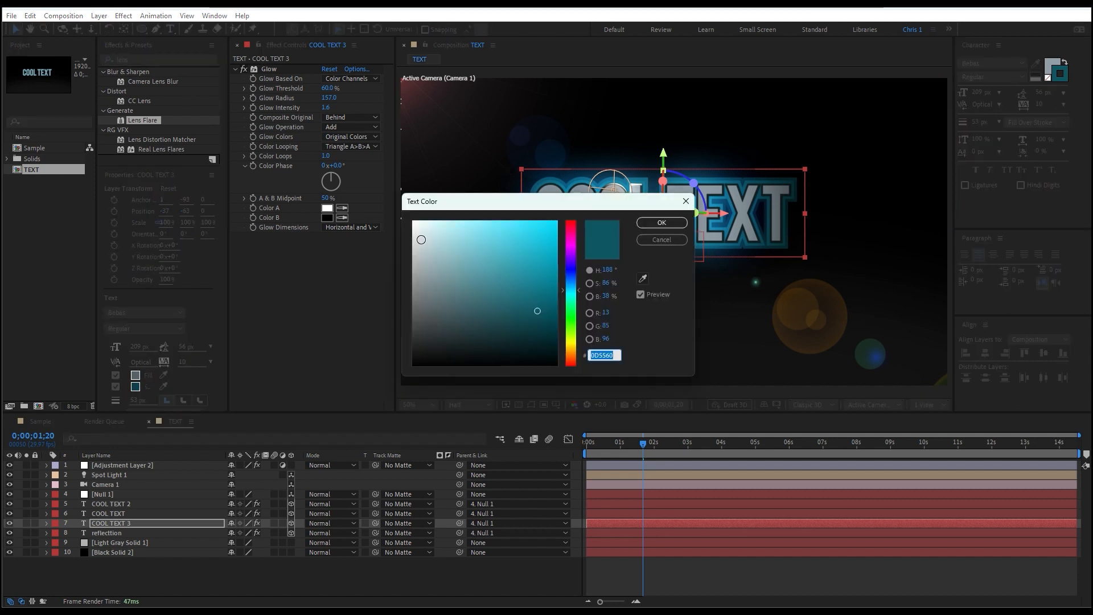
{"action": "left_click", "coordinate": [424, 240]}
{"action": "left_click_drag", "start_coordinate": [424, 239], "coordinate": [501, 257]}
{"action": "left_click", "coordinate": [660, 222]}
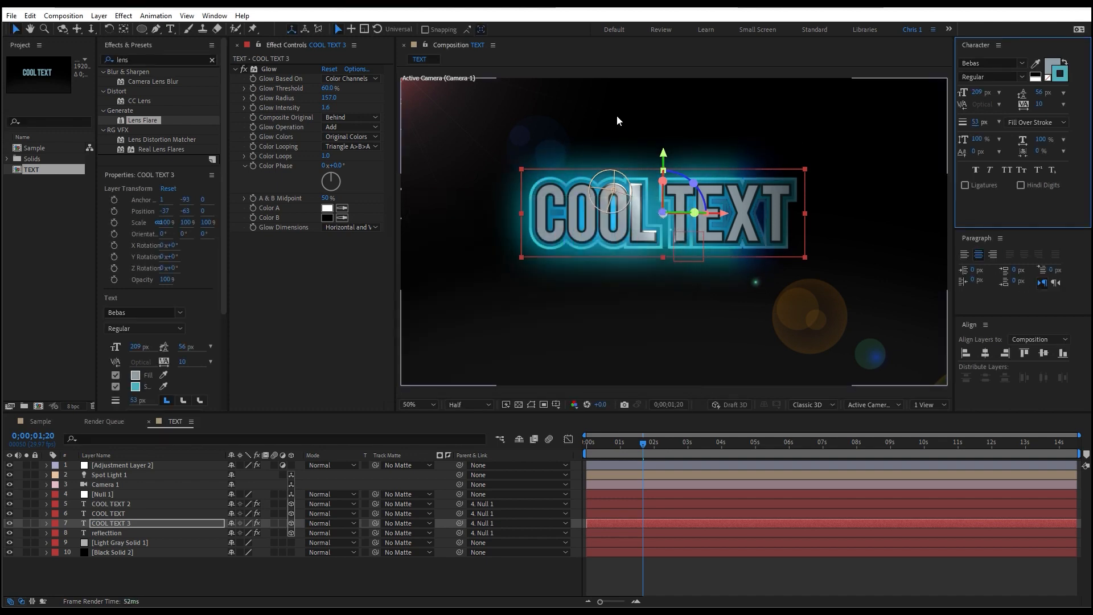
Set the Glow Intensity of the COOL TEXT 3 layer to 0.0
{"action": "left_click", "coordinate": [122, 522]}
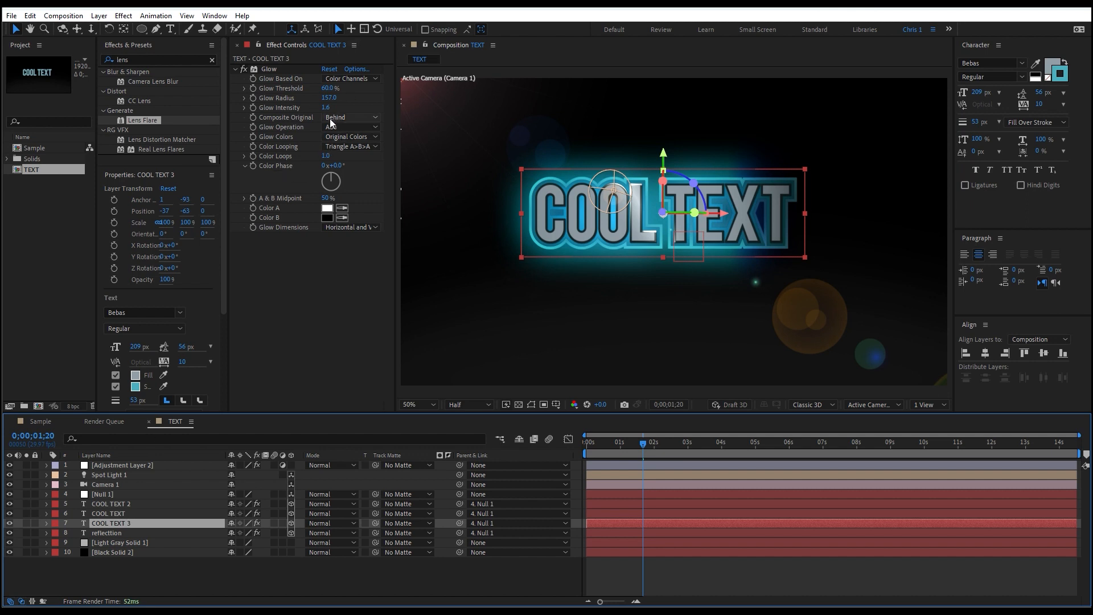
{"action": "left_click_drag", "start_coordinate": [325, 108], "coordinate": [356, 107]}
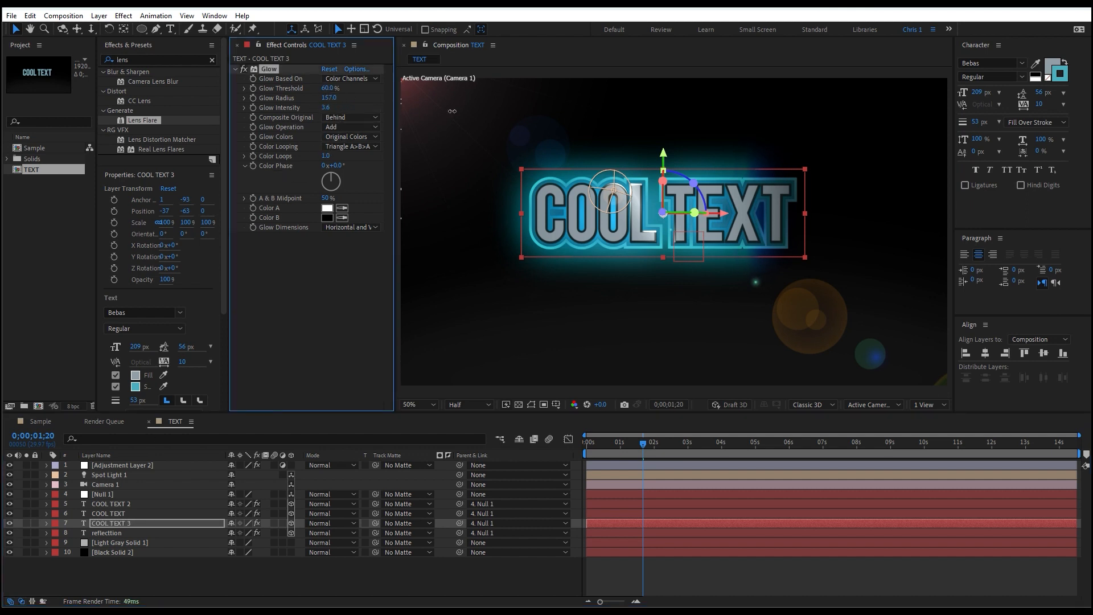
{"action": "left_click_drag", "start_coordinate": [677, 107], "coordinate": [233, 108]}
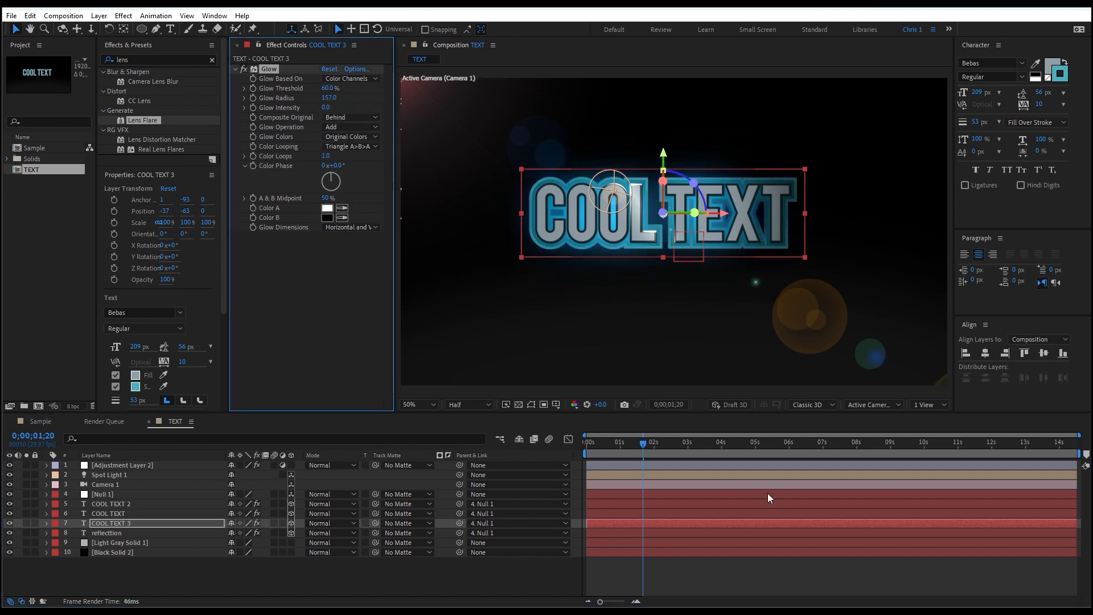
Play the composition from the start to check the title with its additional outer stroke
{"action": "left_click_drag", "start_coordinate": [599, 445], "coordinate": [572, 453]}
{"action": "key", "text": "space"}
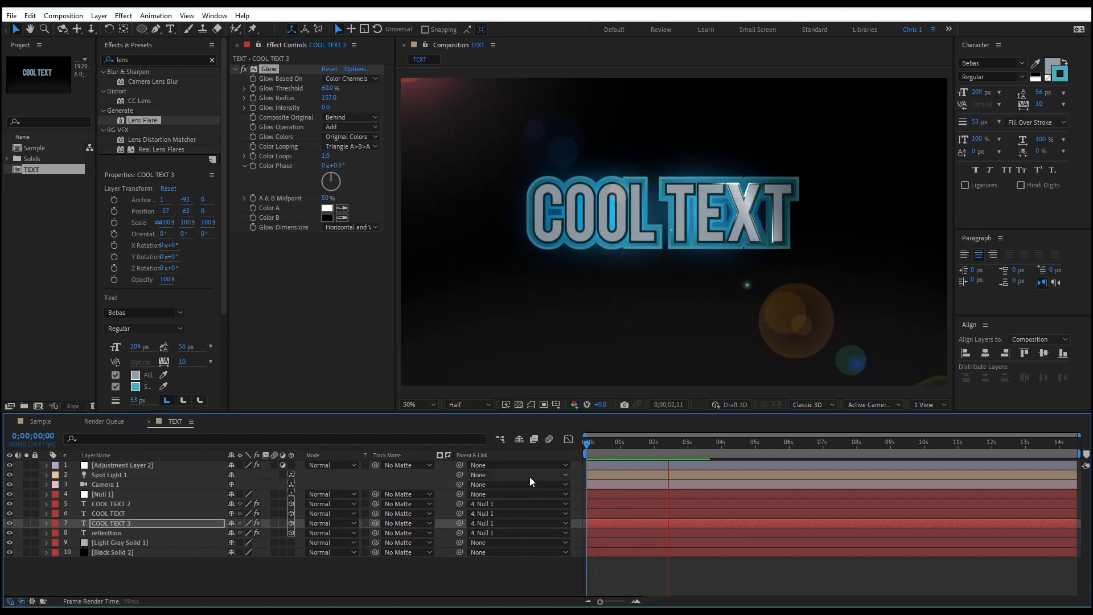
Stop the preview and delete the COOL TEXT 3 layer with the extra outer stroke
{"action": "key", "text": "space"}
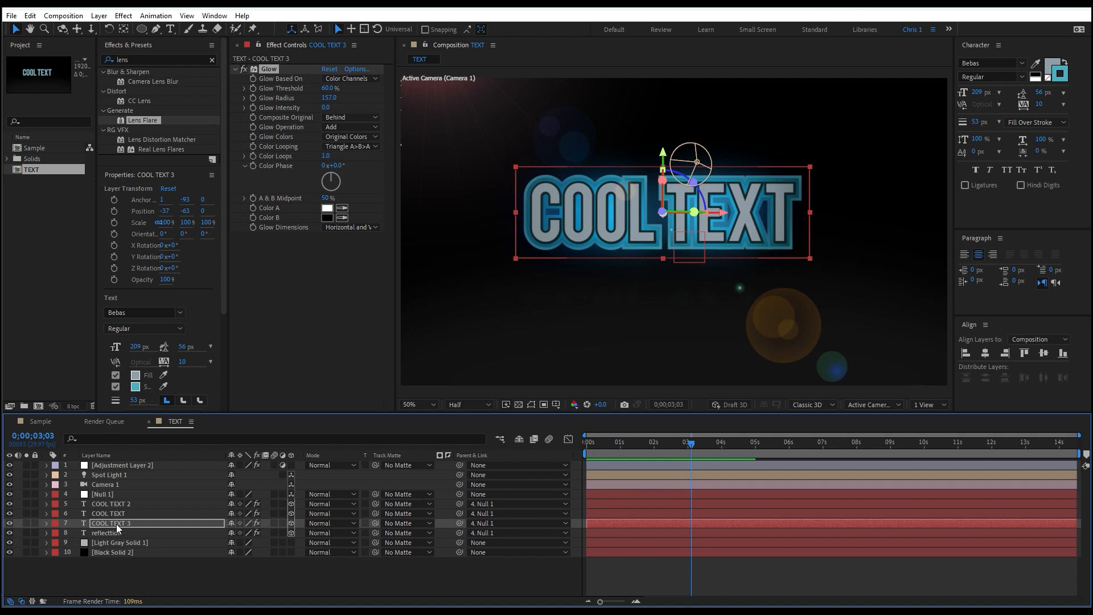
{"action": "left_click", "coordinate": [116, 524]}
{"action": "key", "text": "Delete"}
Enable keyframing for the COOL TEXT layer's Glow Intensity at 0;00;00;18 and reveal its keyframe in the timeline
{"action": "left_click", "coordinate": [113, 514]}
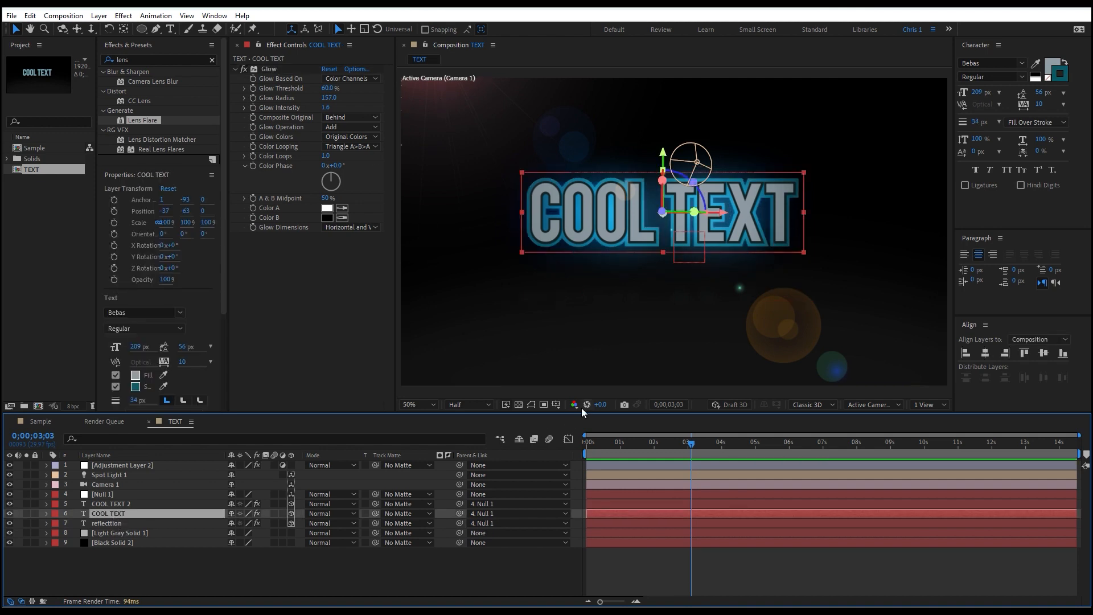
{"action": "left_click_drag", "start_coordinate": [617, 442], "coordinate": [607, 462]}
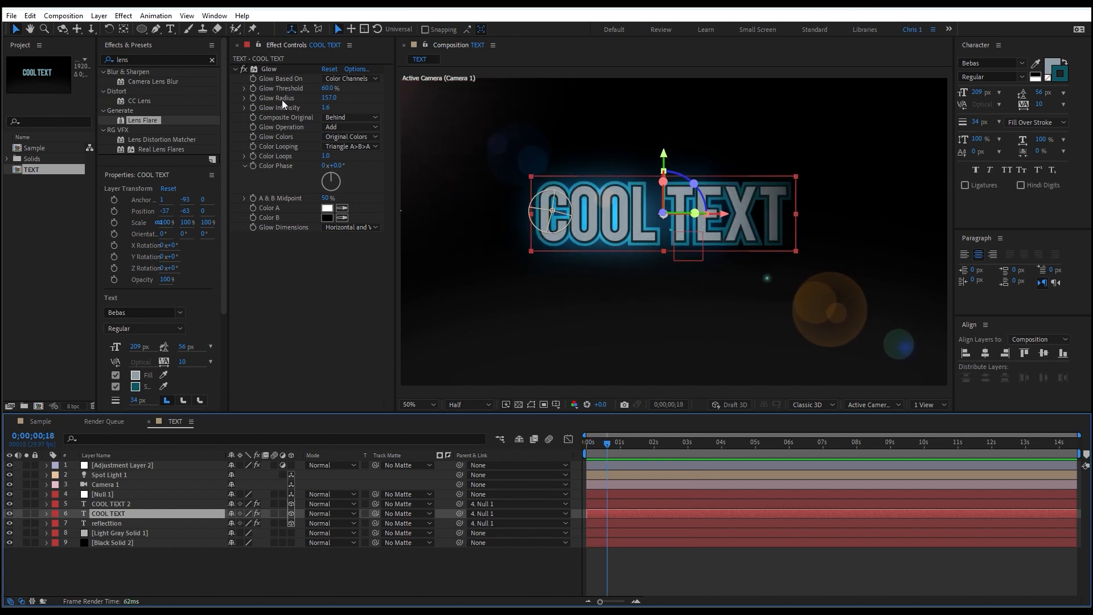
{"action": "left_click", "coordinate": [253, 108]}
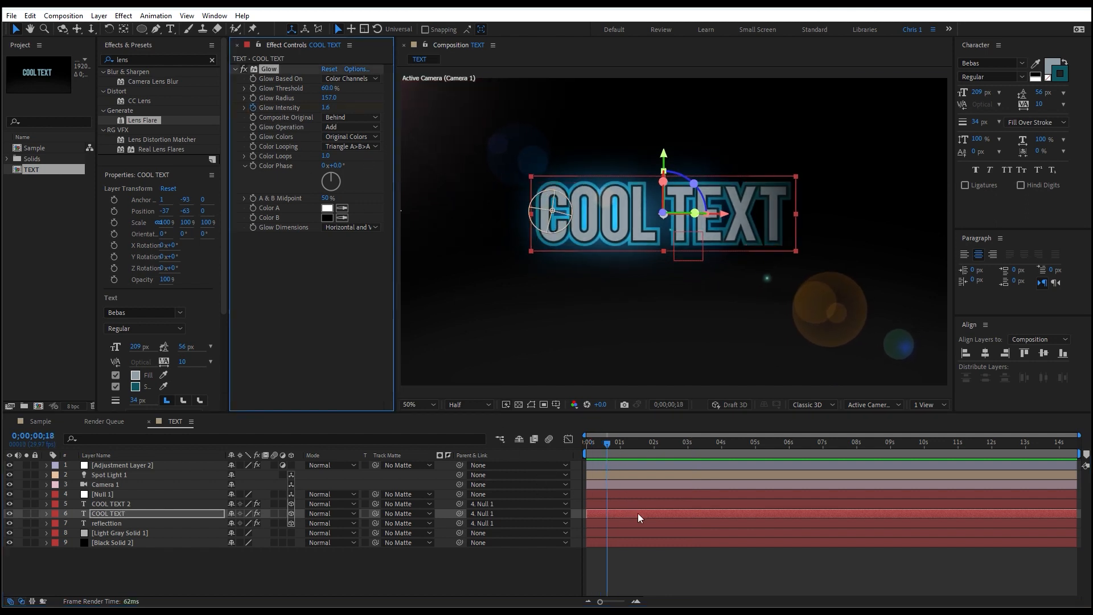
{"action": "left_click", "coordinate": [46, 513]}
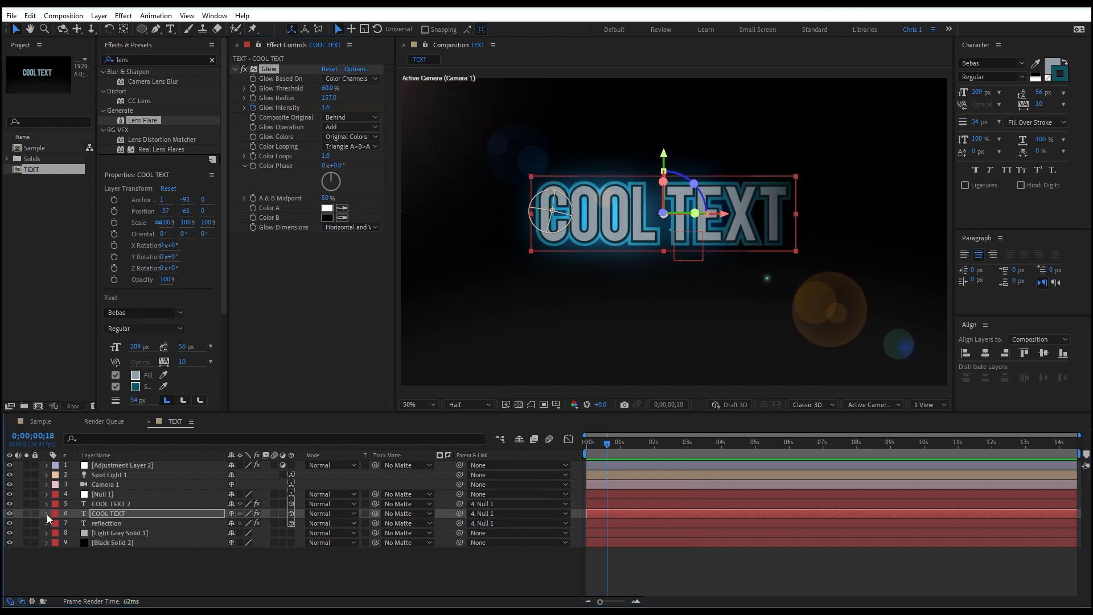
{"action": "left_click", "coordinate": [57, 486]}
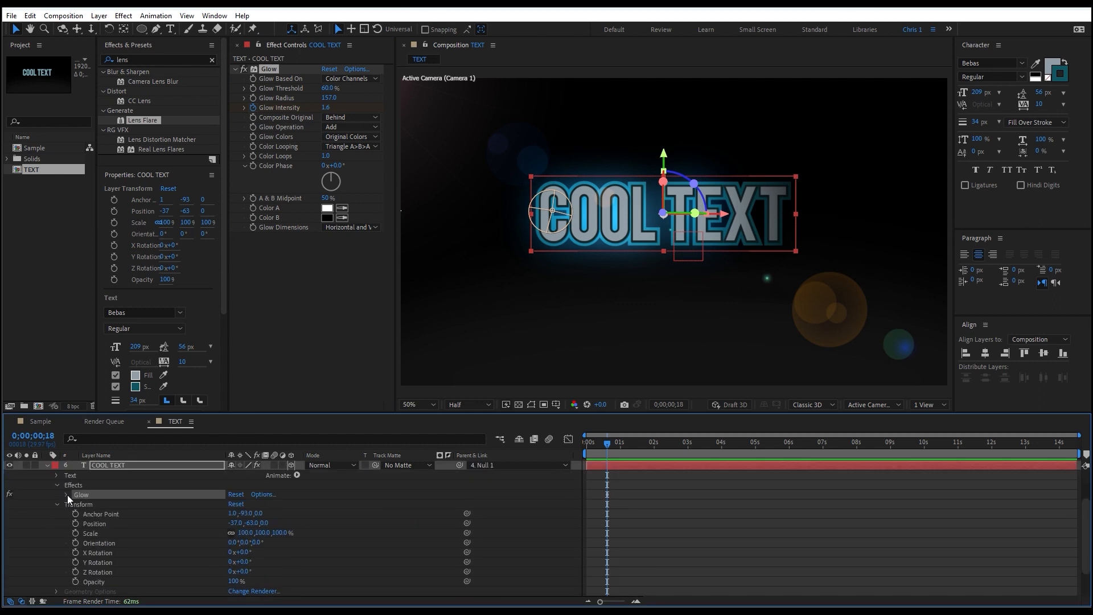
{"action": "left_click", "coordinate": [66, 494]}
{"action": "scroll", "coordinate": [246, 531], "scroll_direction": "down", "scroll_amount": 1}
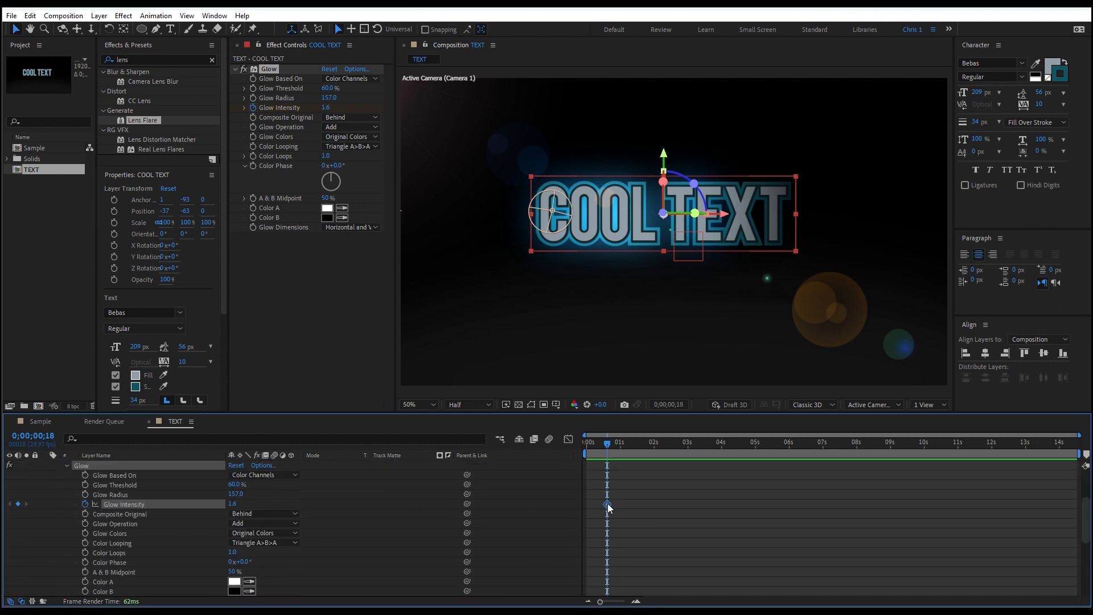
Animate COOL TEXT's Glow Intensity from 0.7 near the start to 2.8, with the second keyframe placed at about 4.5 seconds
{"action": "left_click_drag", "start_coordinate": [228, 507], "coordinate": [225, 511]}
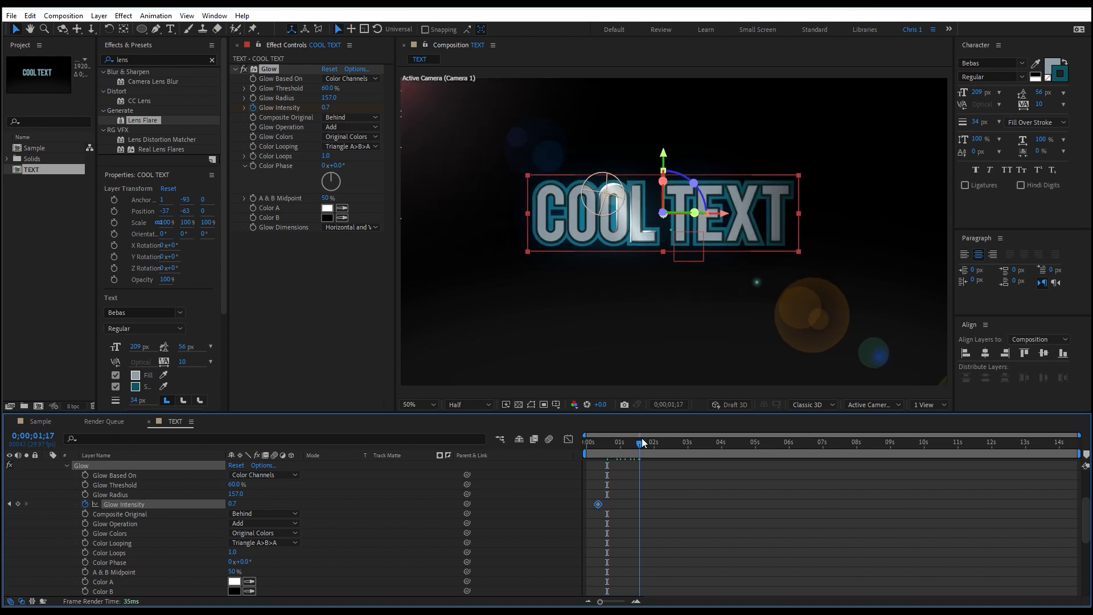
{"action": "left_click_drag", "start_coordinate": [236, 506], "coordinate": [329, 493]}
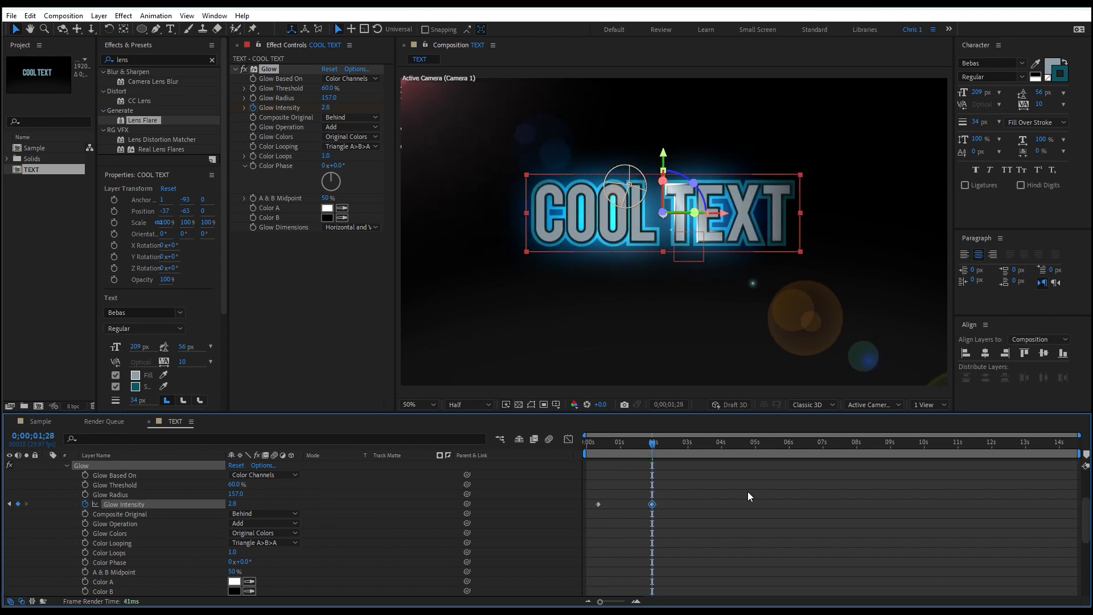
{"action": "left_click_drag", "start_coordinate": [652, 506], "coordinate": [741, 510]}
Play the composition from the start to check the animated glow, and collapse the COOL TEXT layer's properties
{"action": "left_click", "coordinate": [686, 447]}
{"action": "left_click_drag", "start_coordinate": [677, 446], "coordinate": [584, 462]}
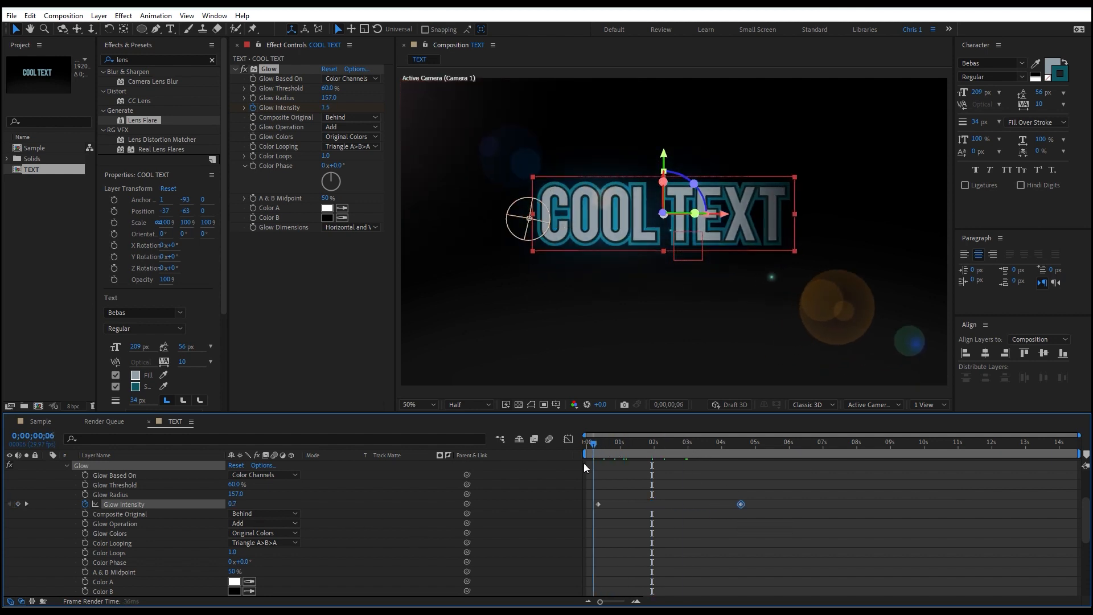
{"action": "key", "text": "space"}
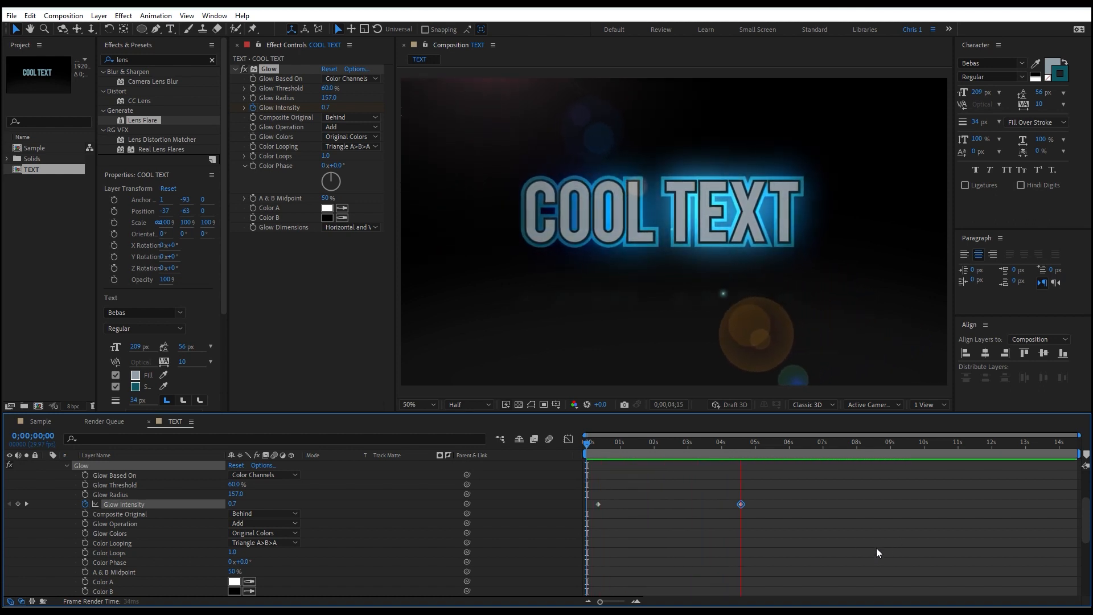
{"action": "key", "text": "space"}
{"action": "scroll", "coordinate": [75, 501], "scroll_direction": "up", "scroll_amount": 3}
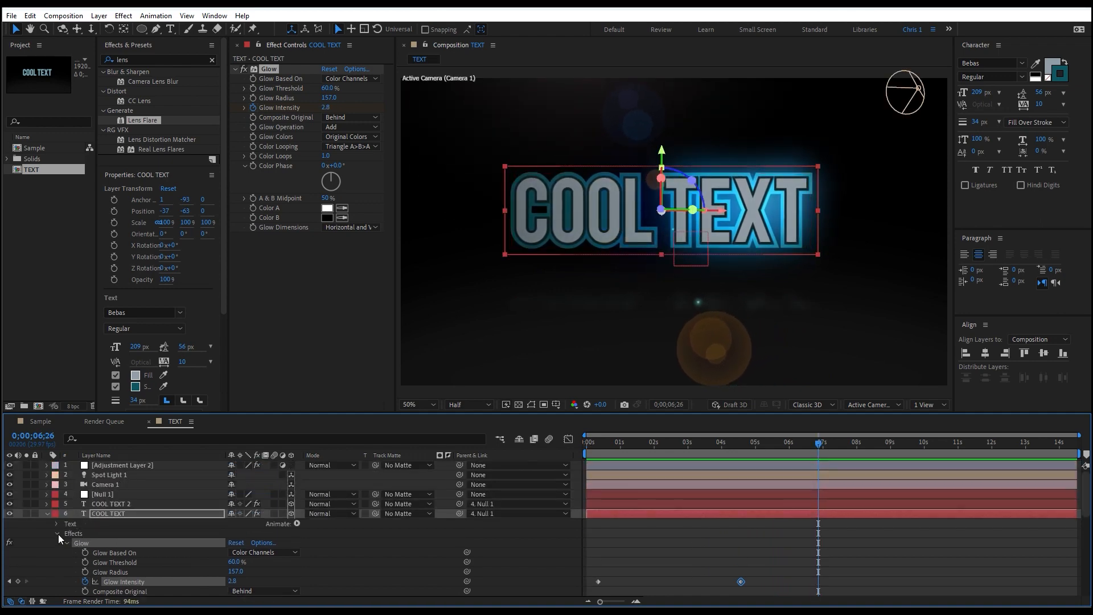
{"action": "left_click", "coordinate": [46, 513]}
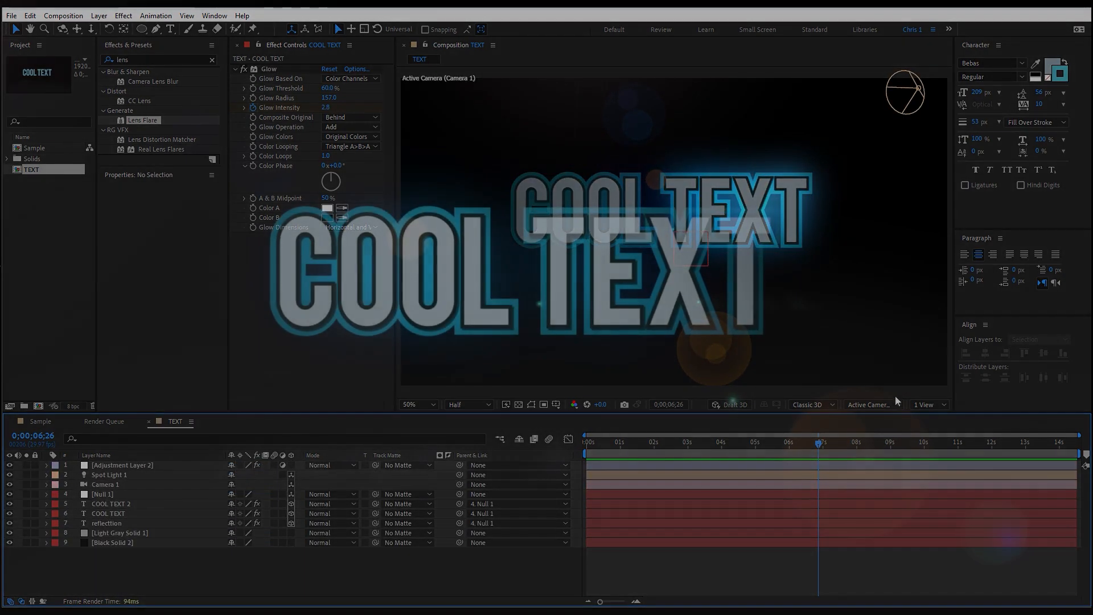